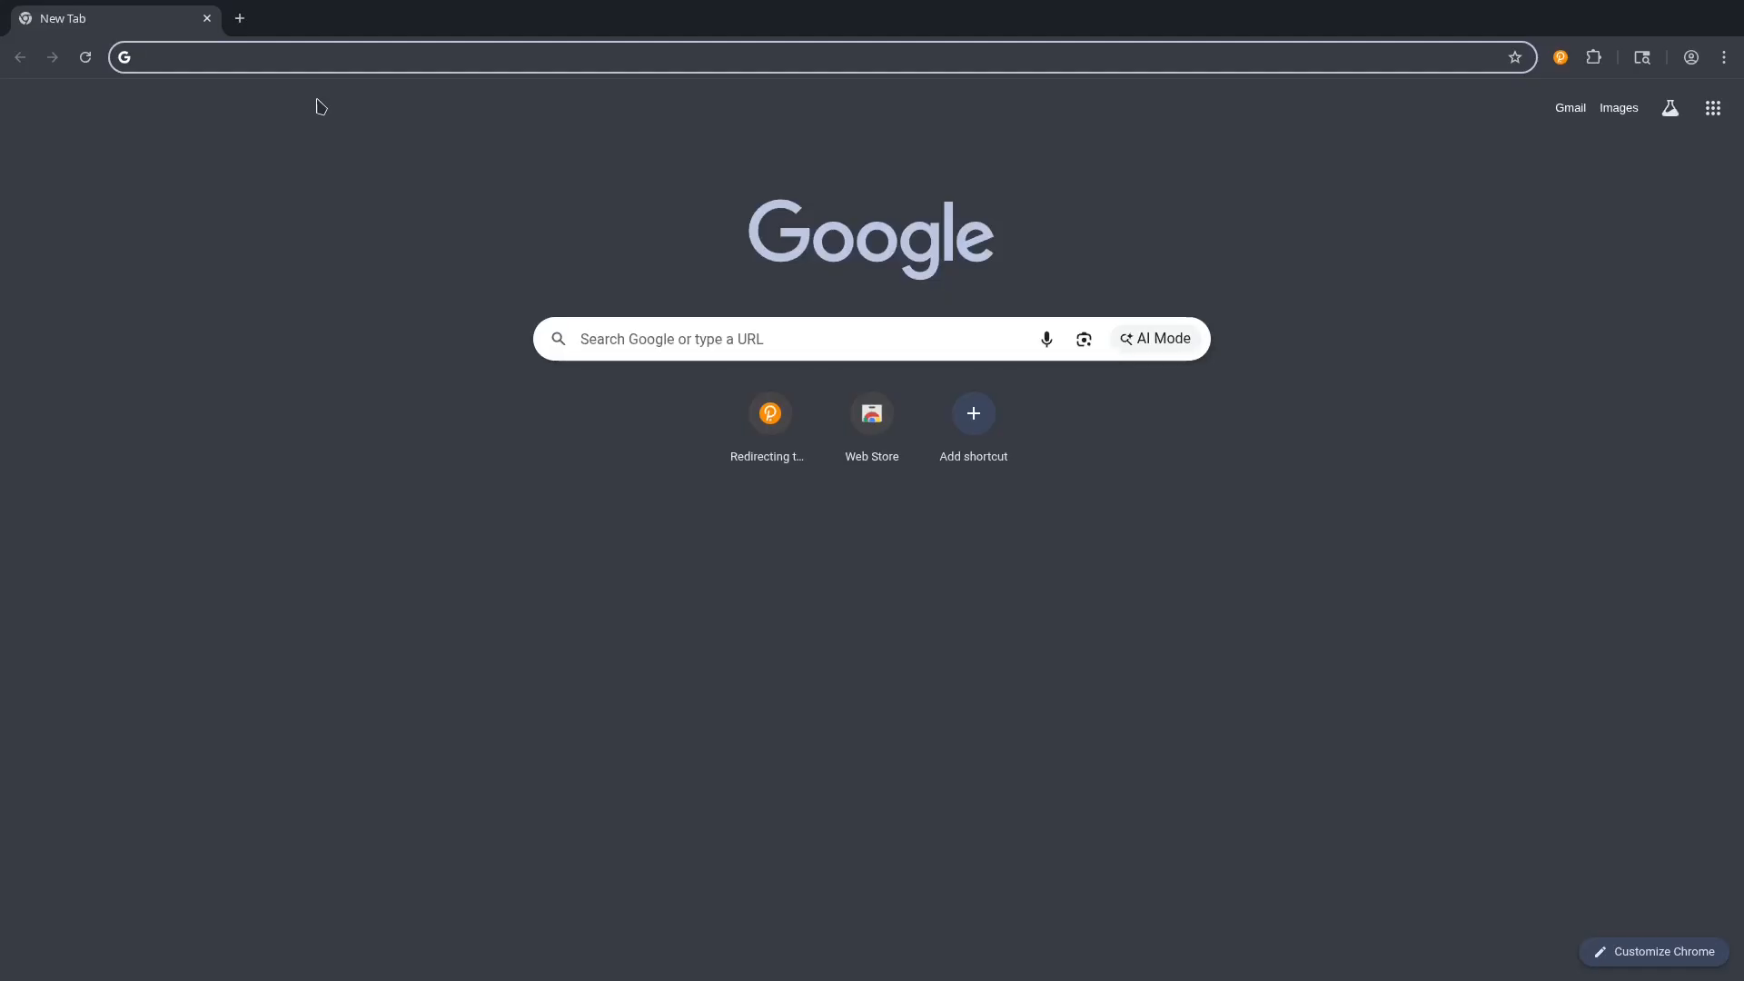
# Load the Polkadot/Substrate Portal in Chrome by entering dotapps.io.
pyautogui.write('dot')
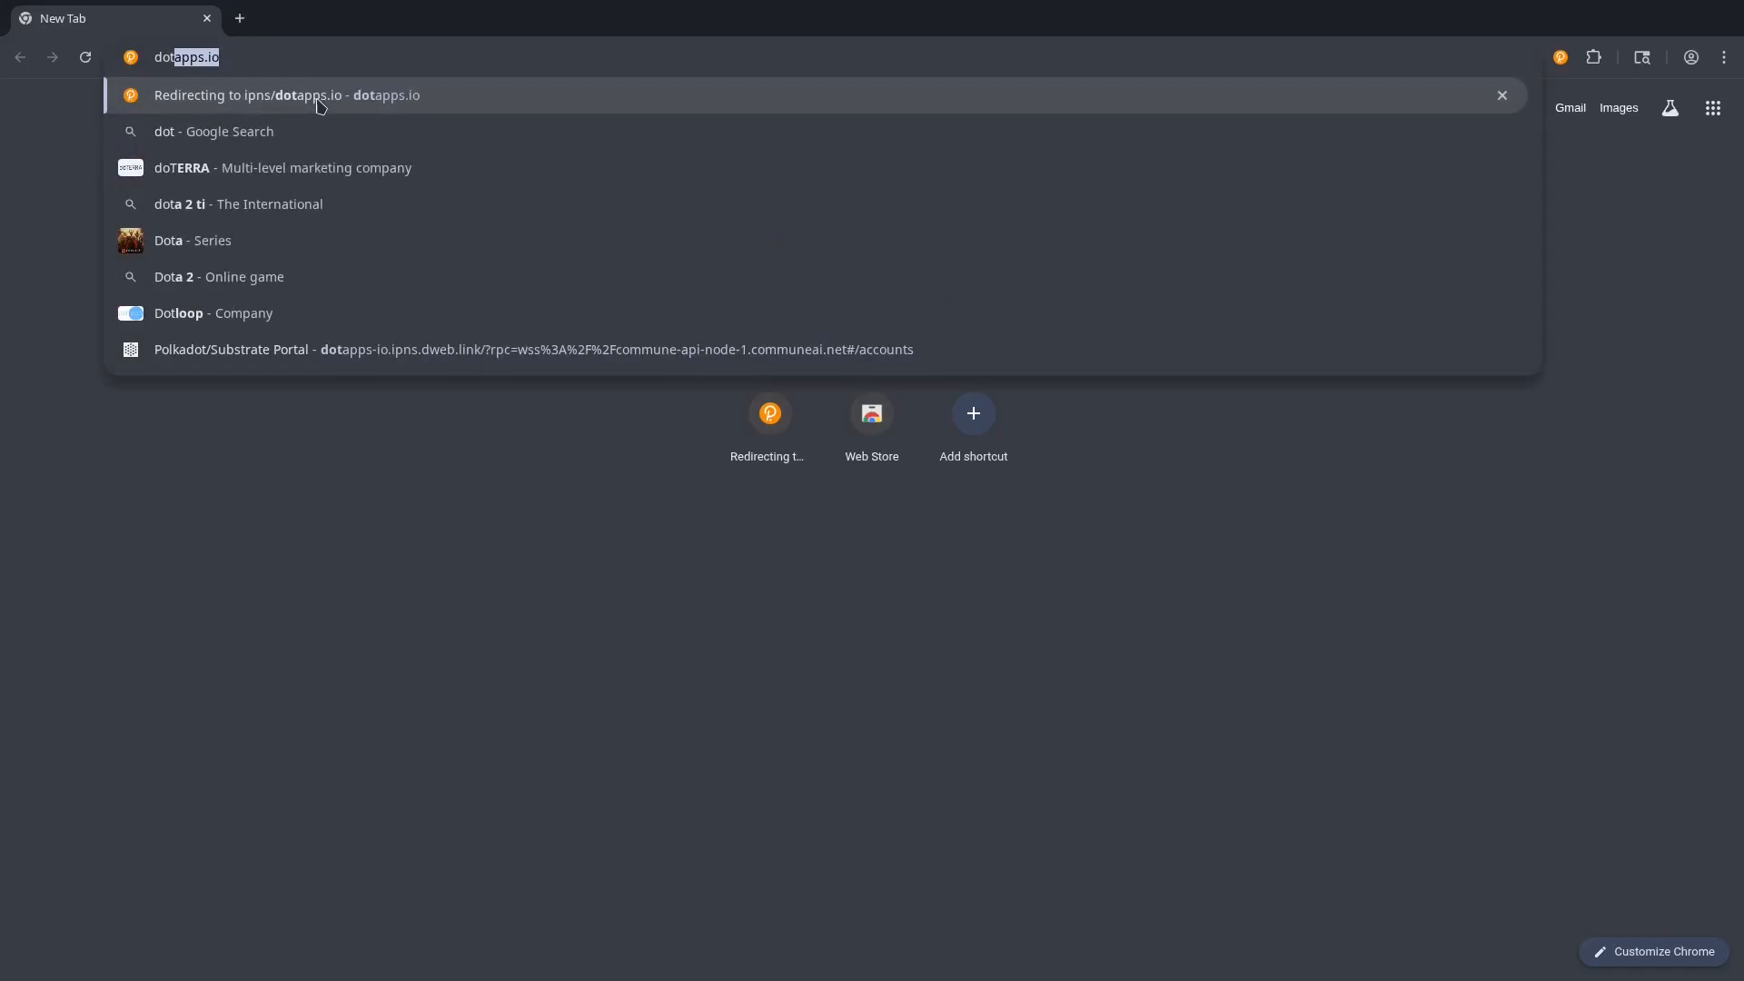
pyautogui.write('apps.io')
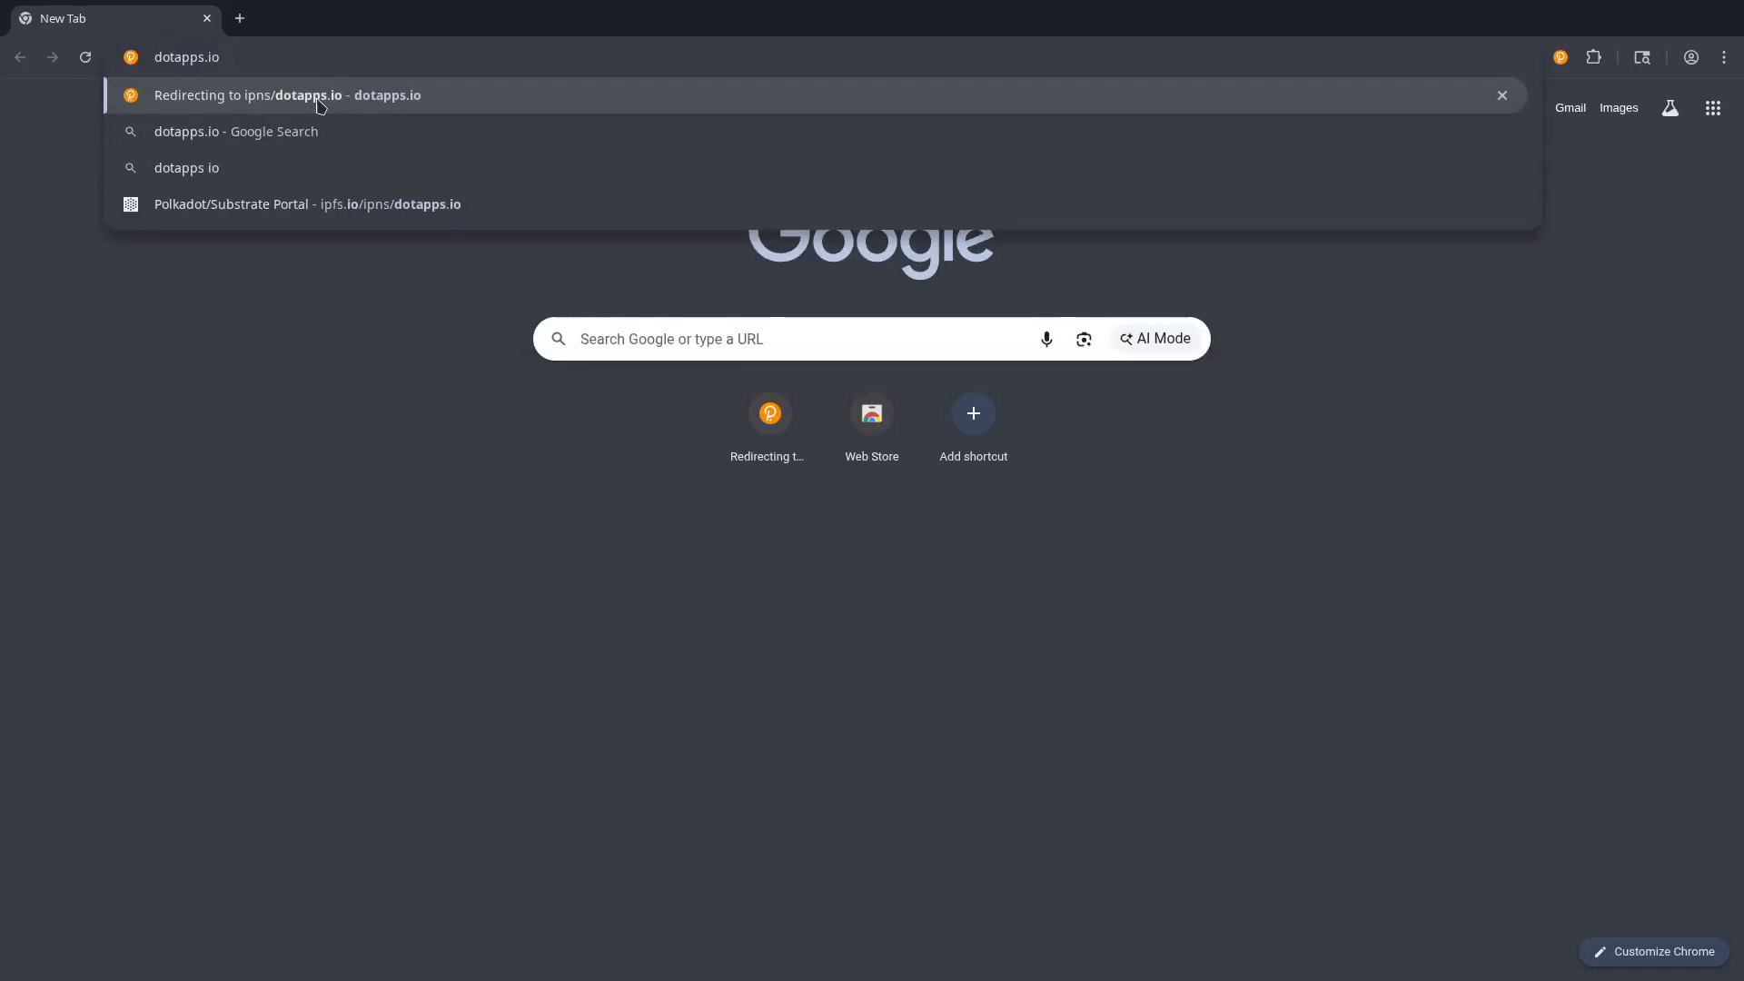
pyautogui.click(318, 96)
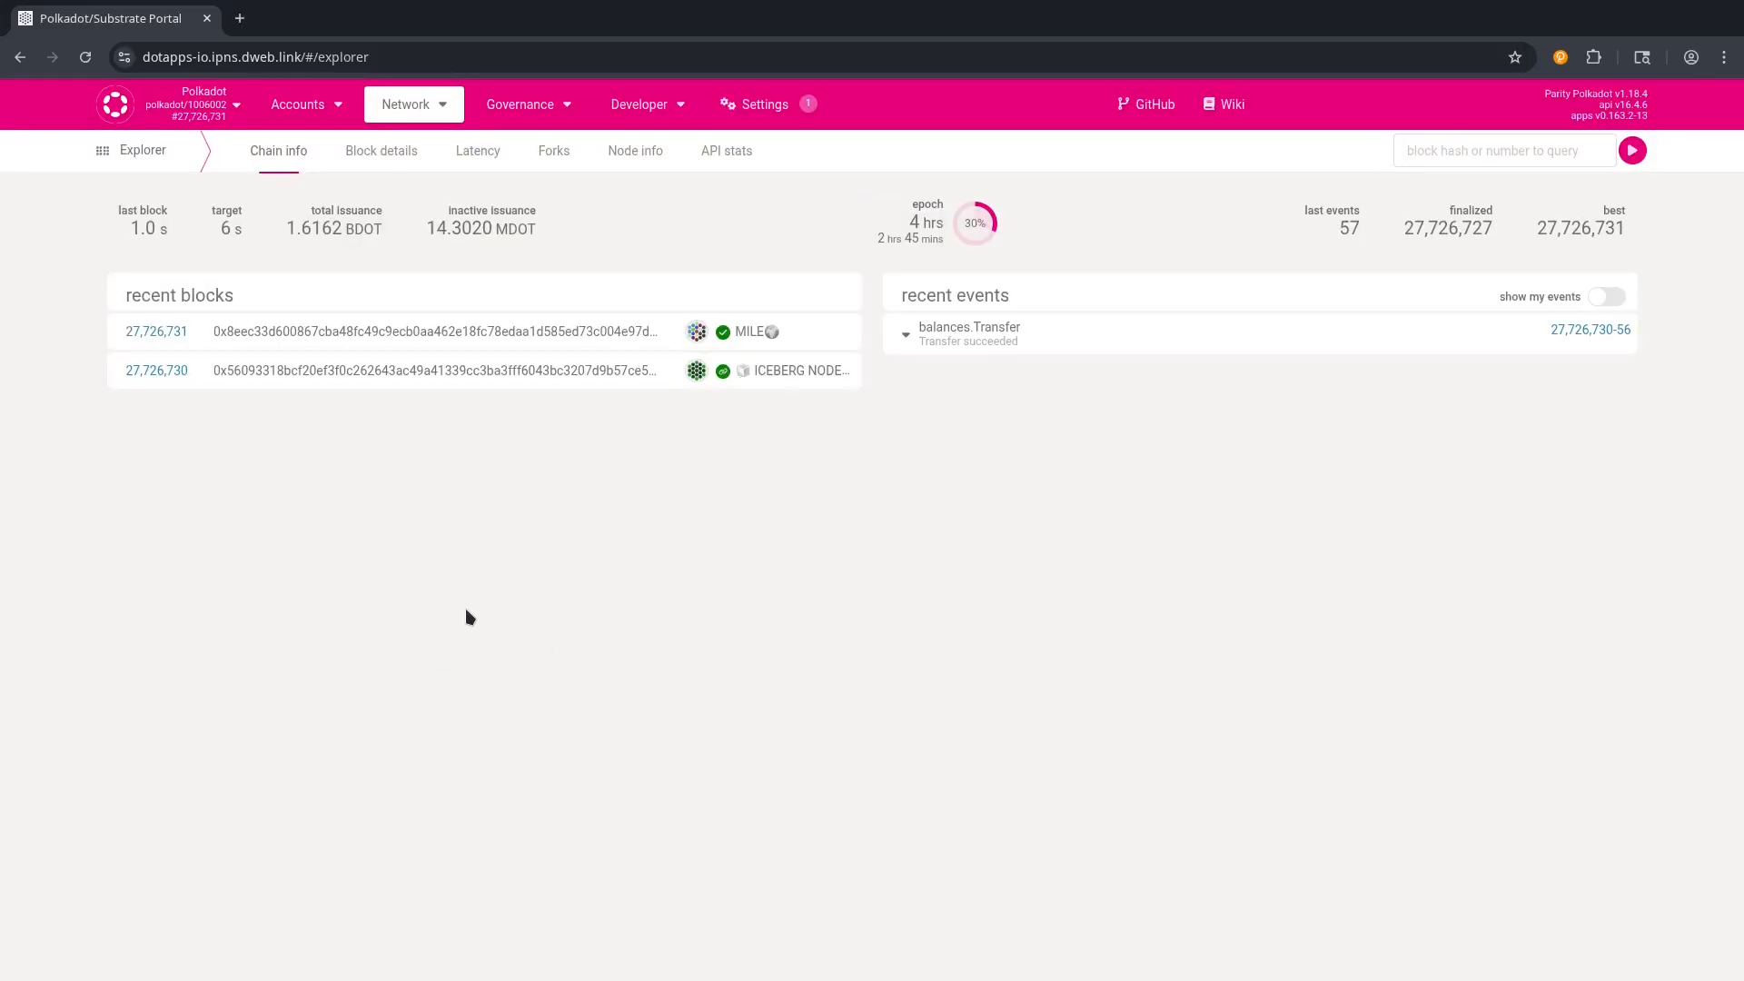
pyautogui.click(1562, 58)
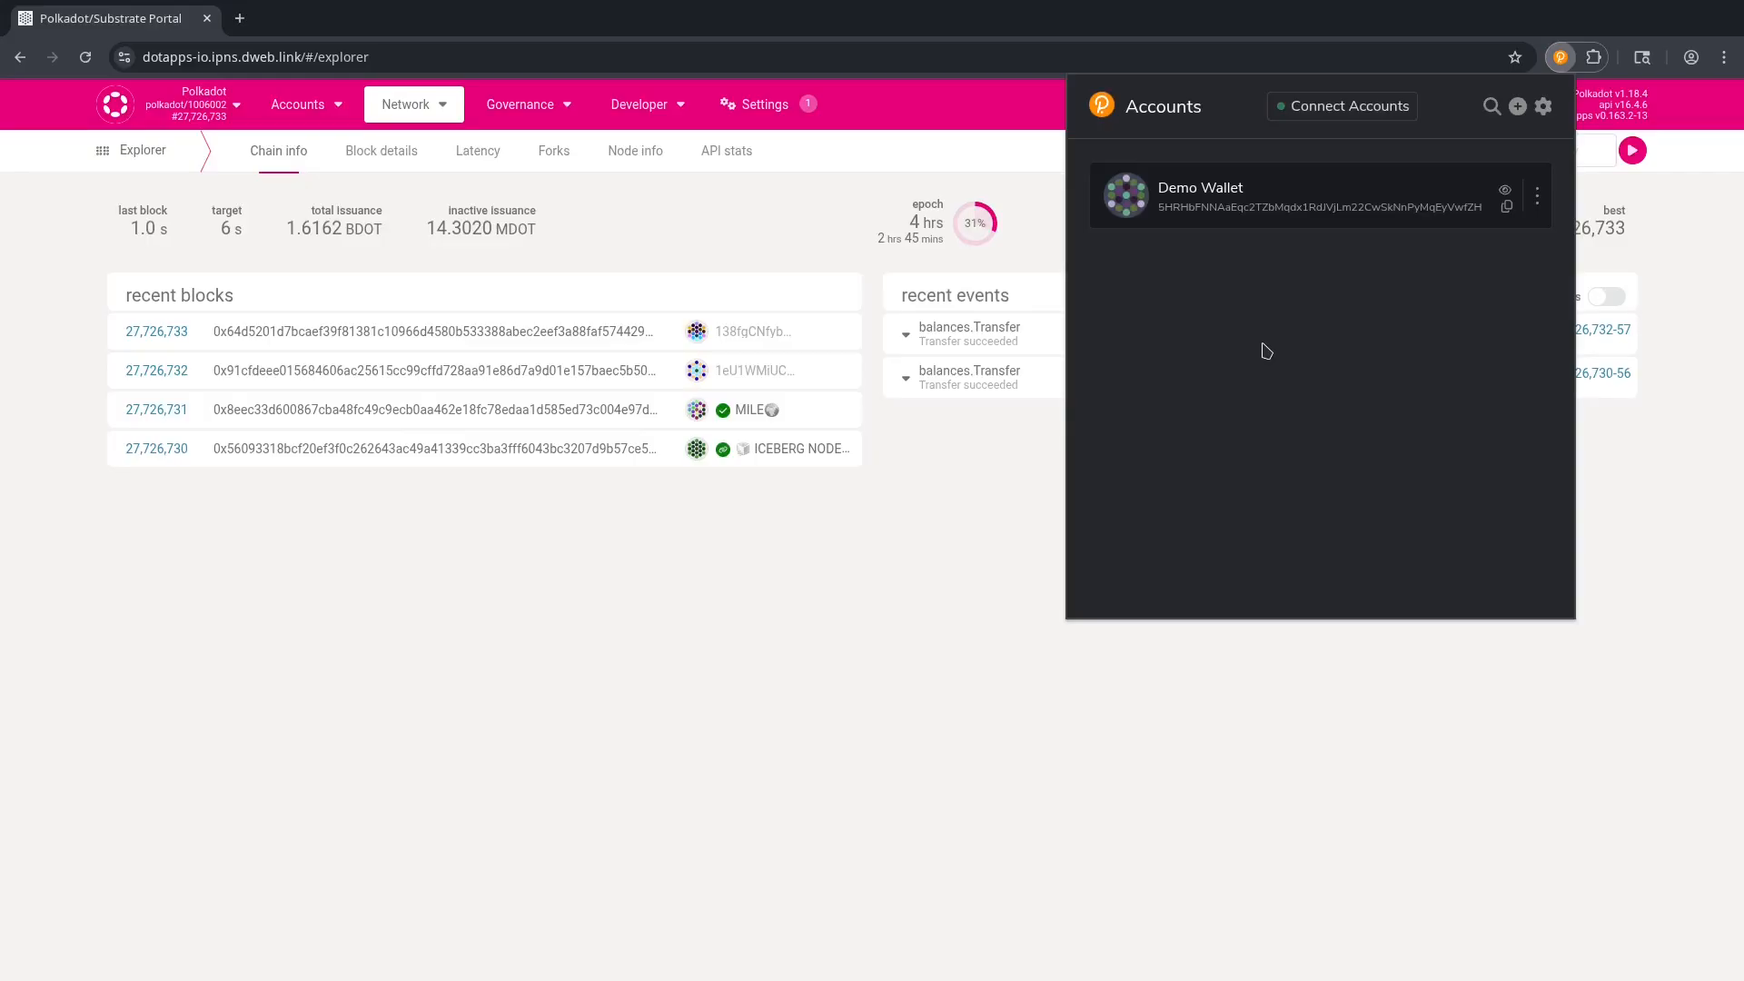
pyautogui.click(373, 579)
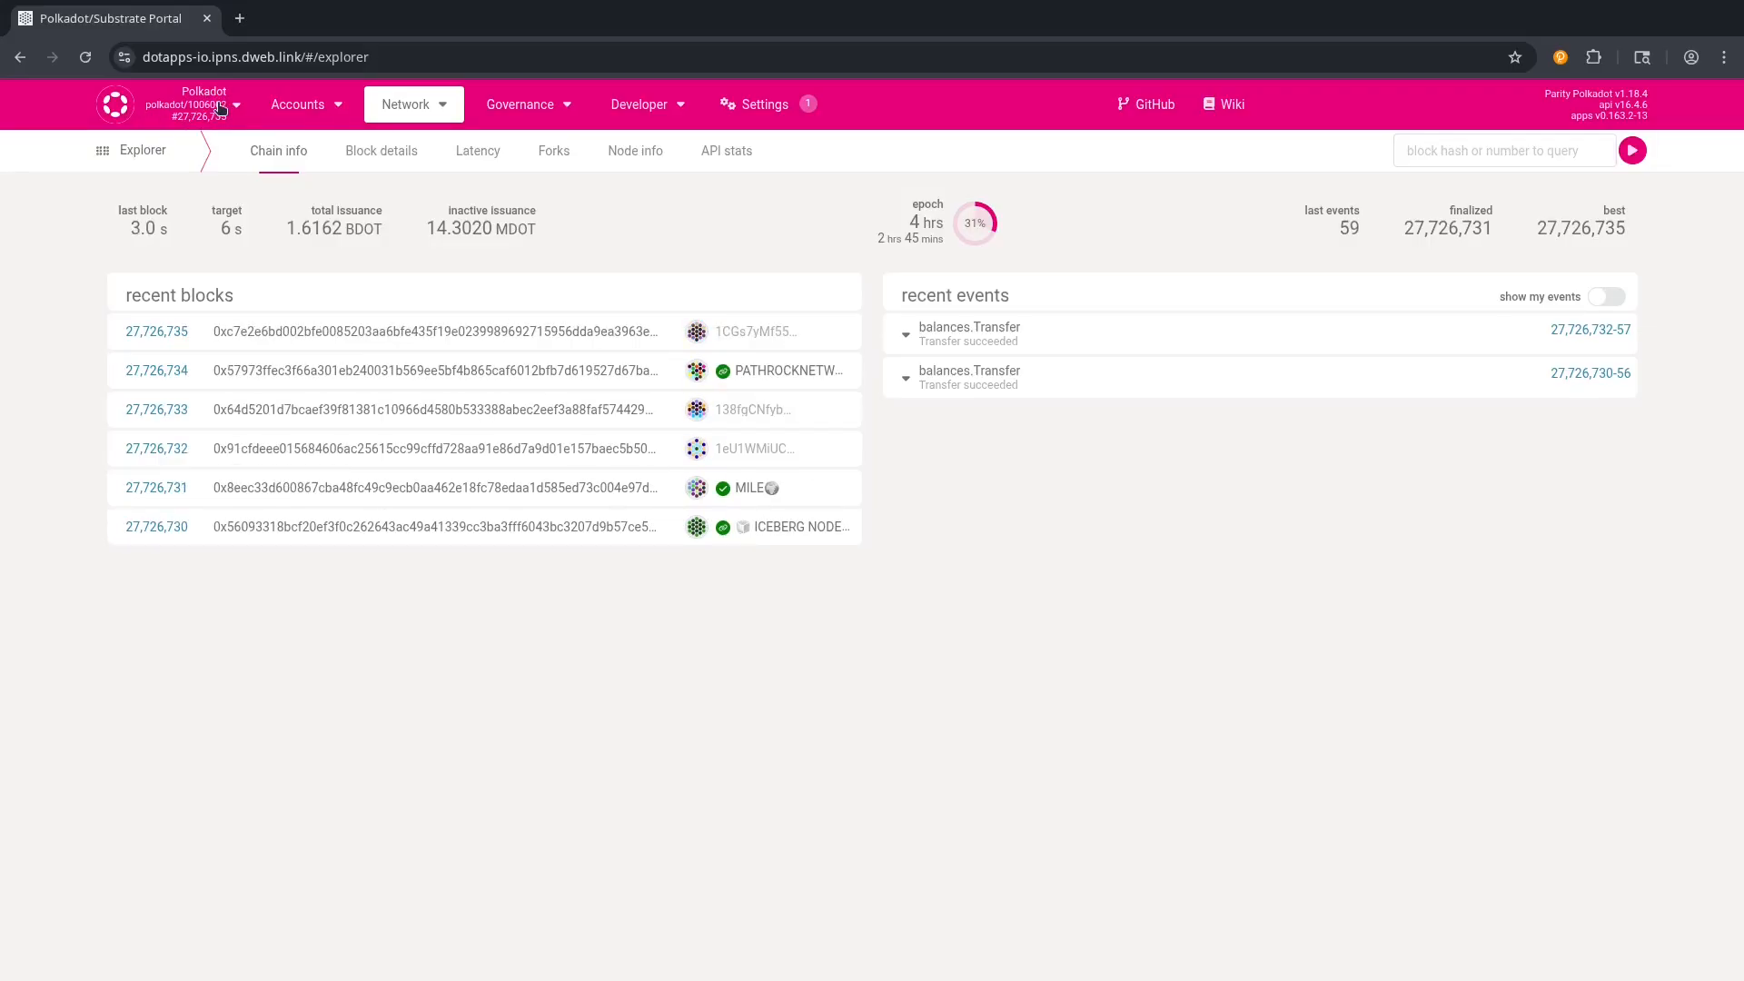
# Switch the portal from Polkadot to the Commune AI network under Live Networks.
pyautogui.click(211, 112)
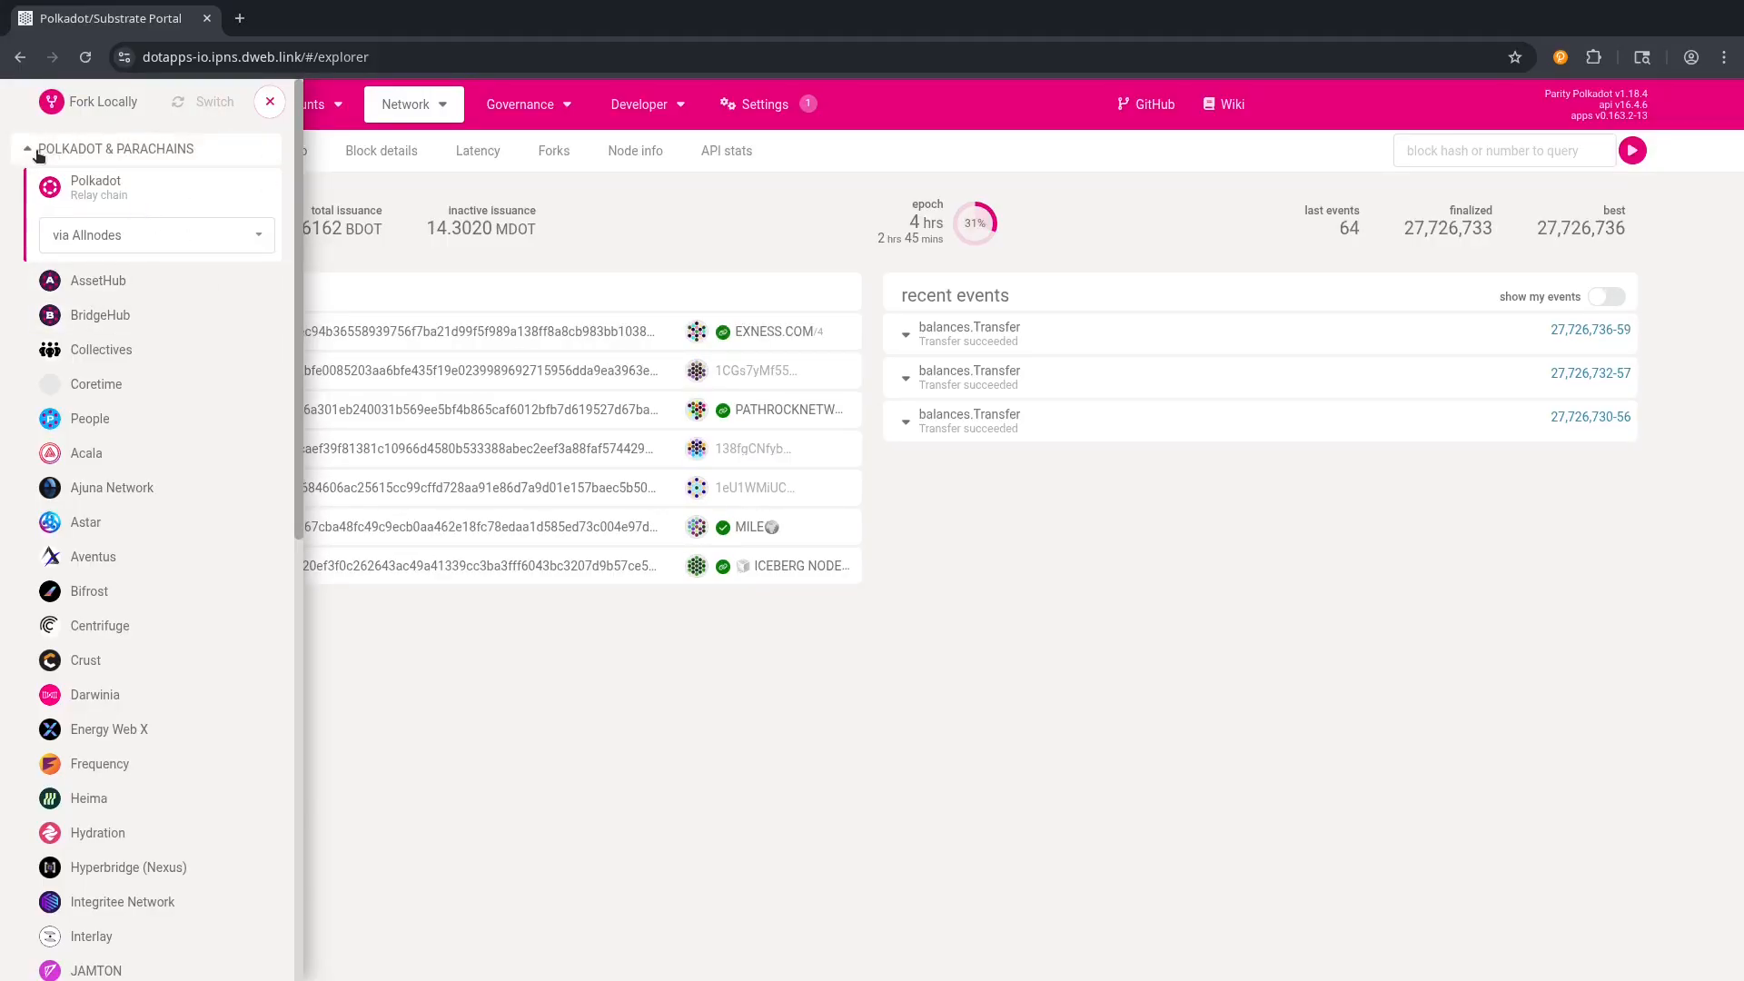
pyautogui.click(194, 150)
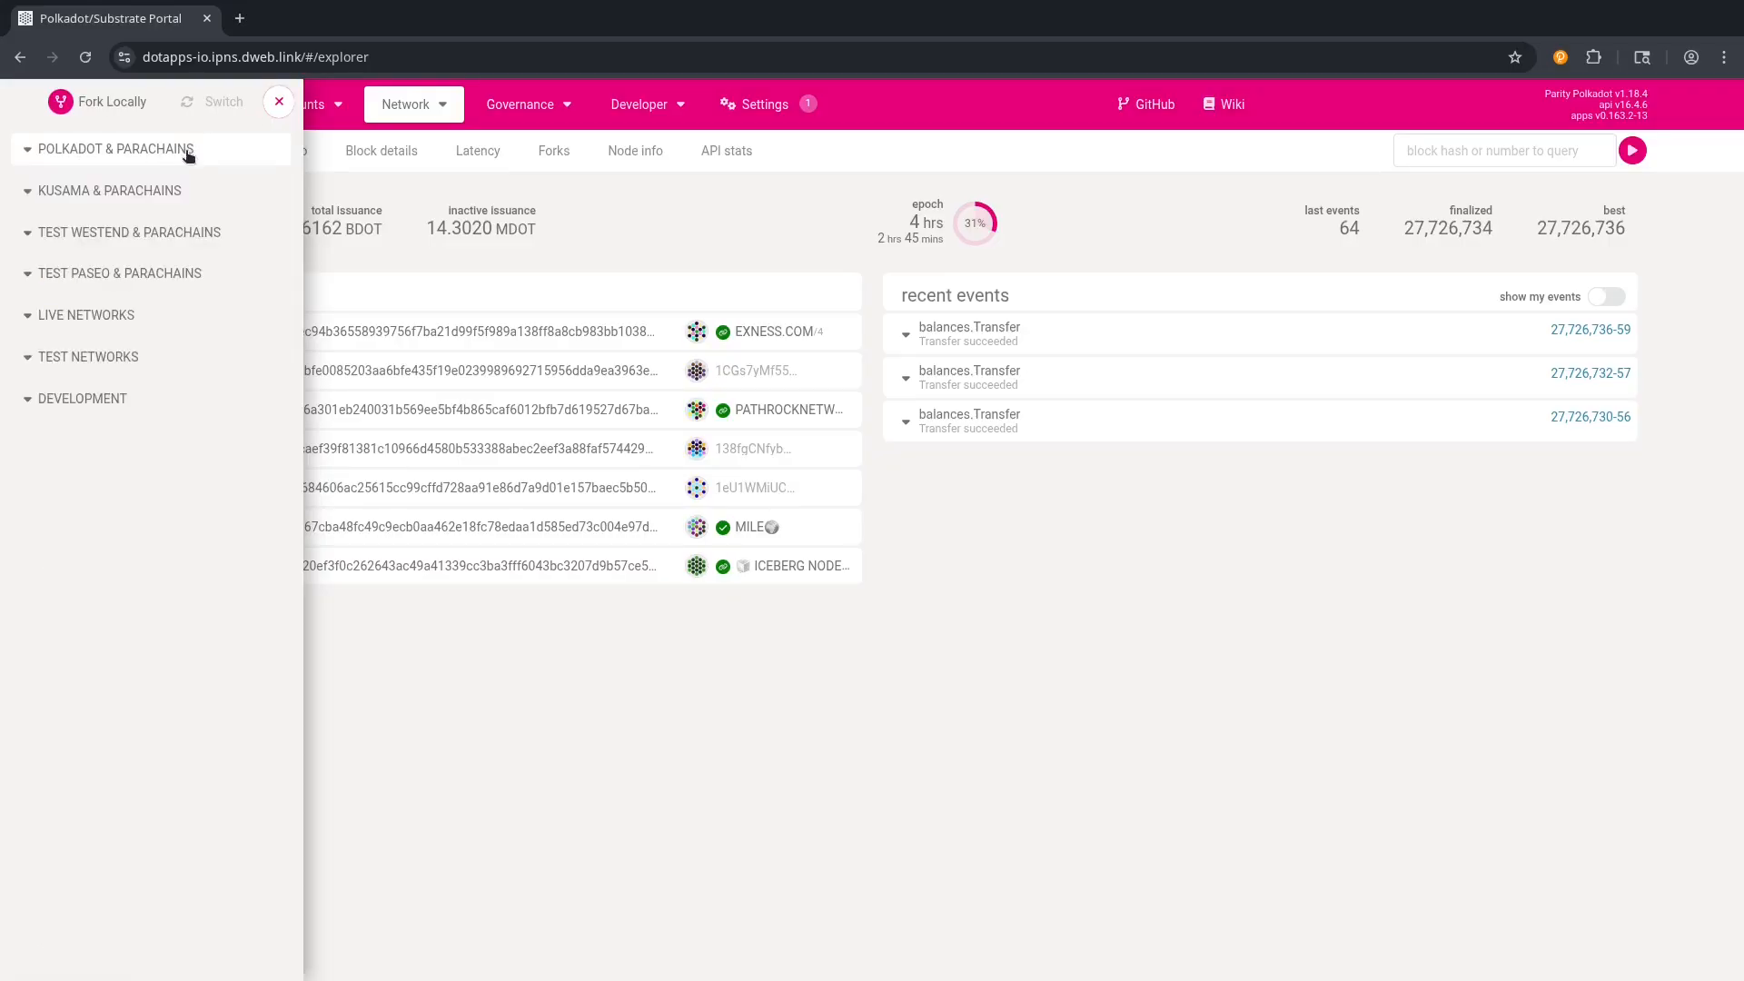
pyautogui.click(71, 320)
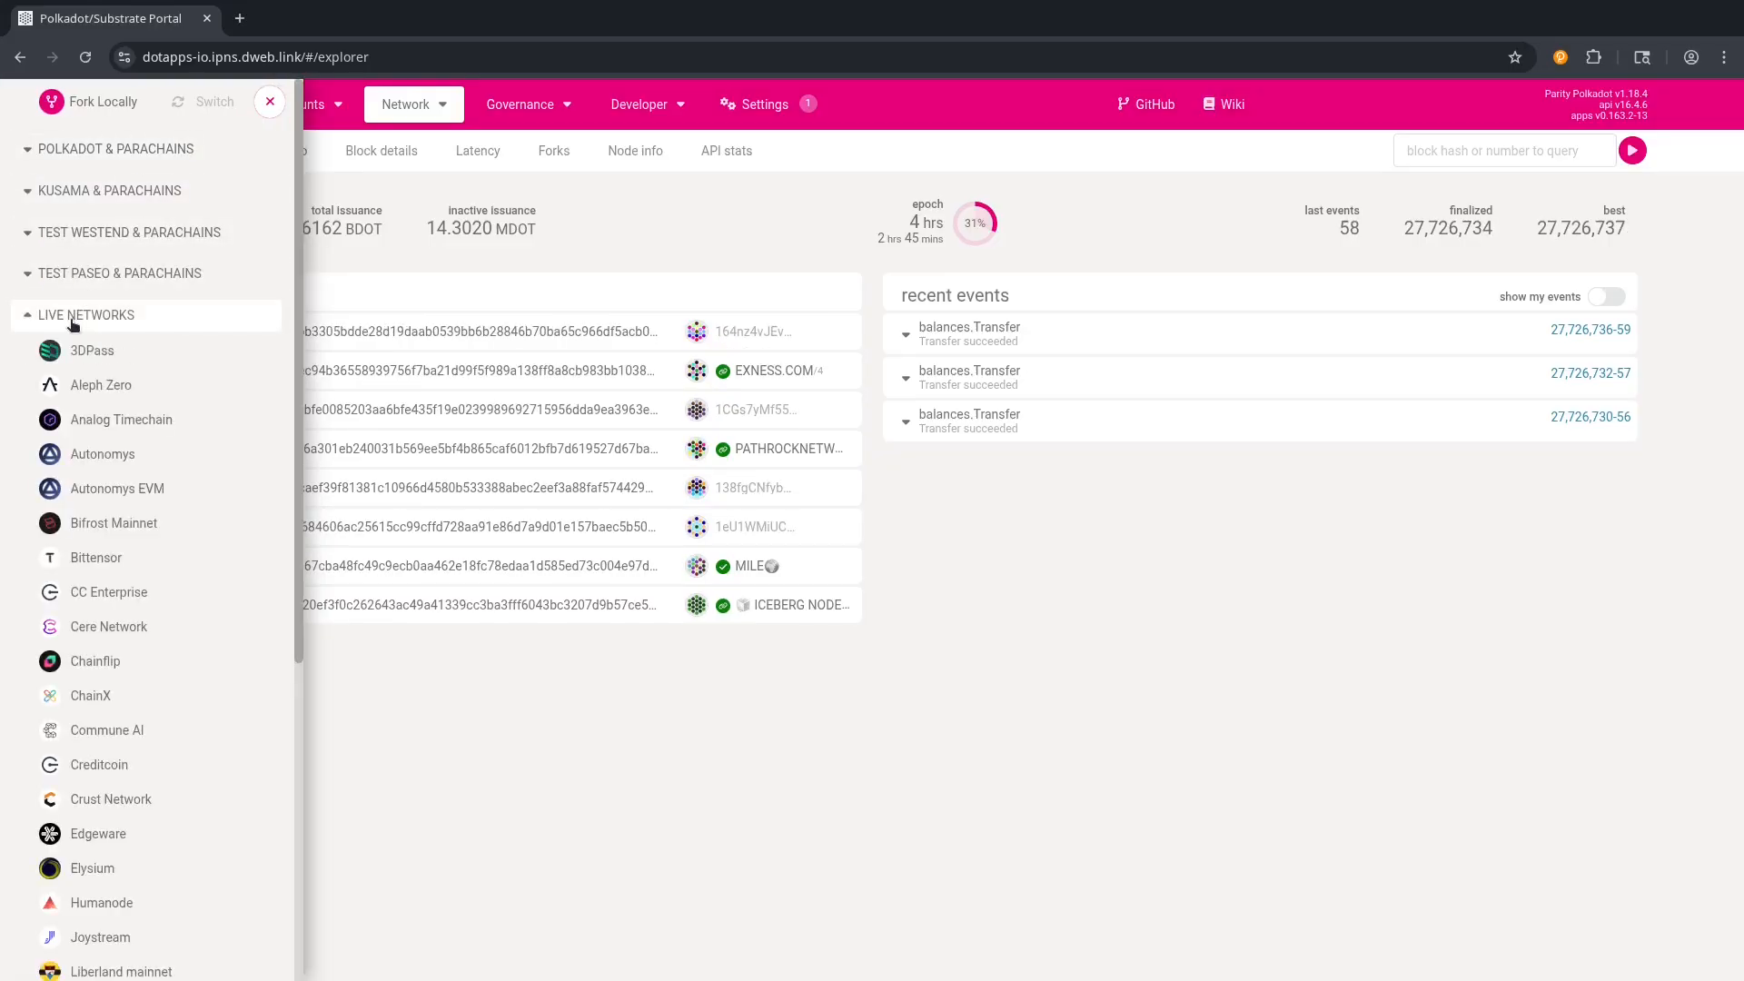
pyautogui.click(119, 740)
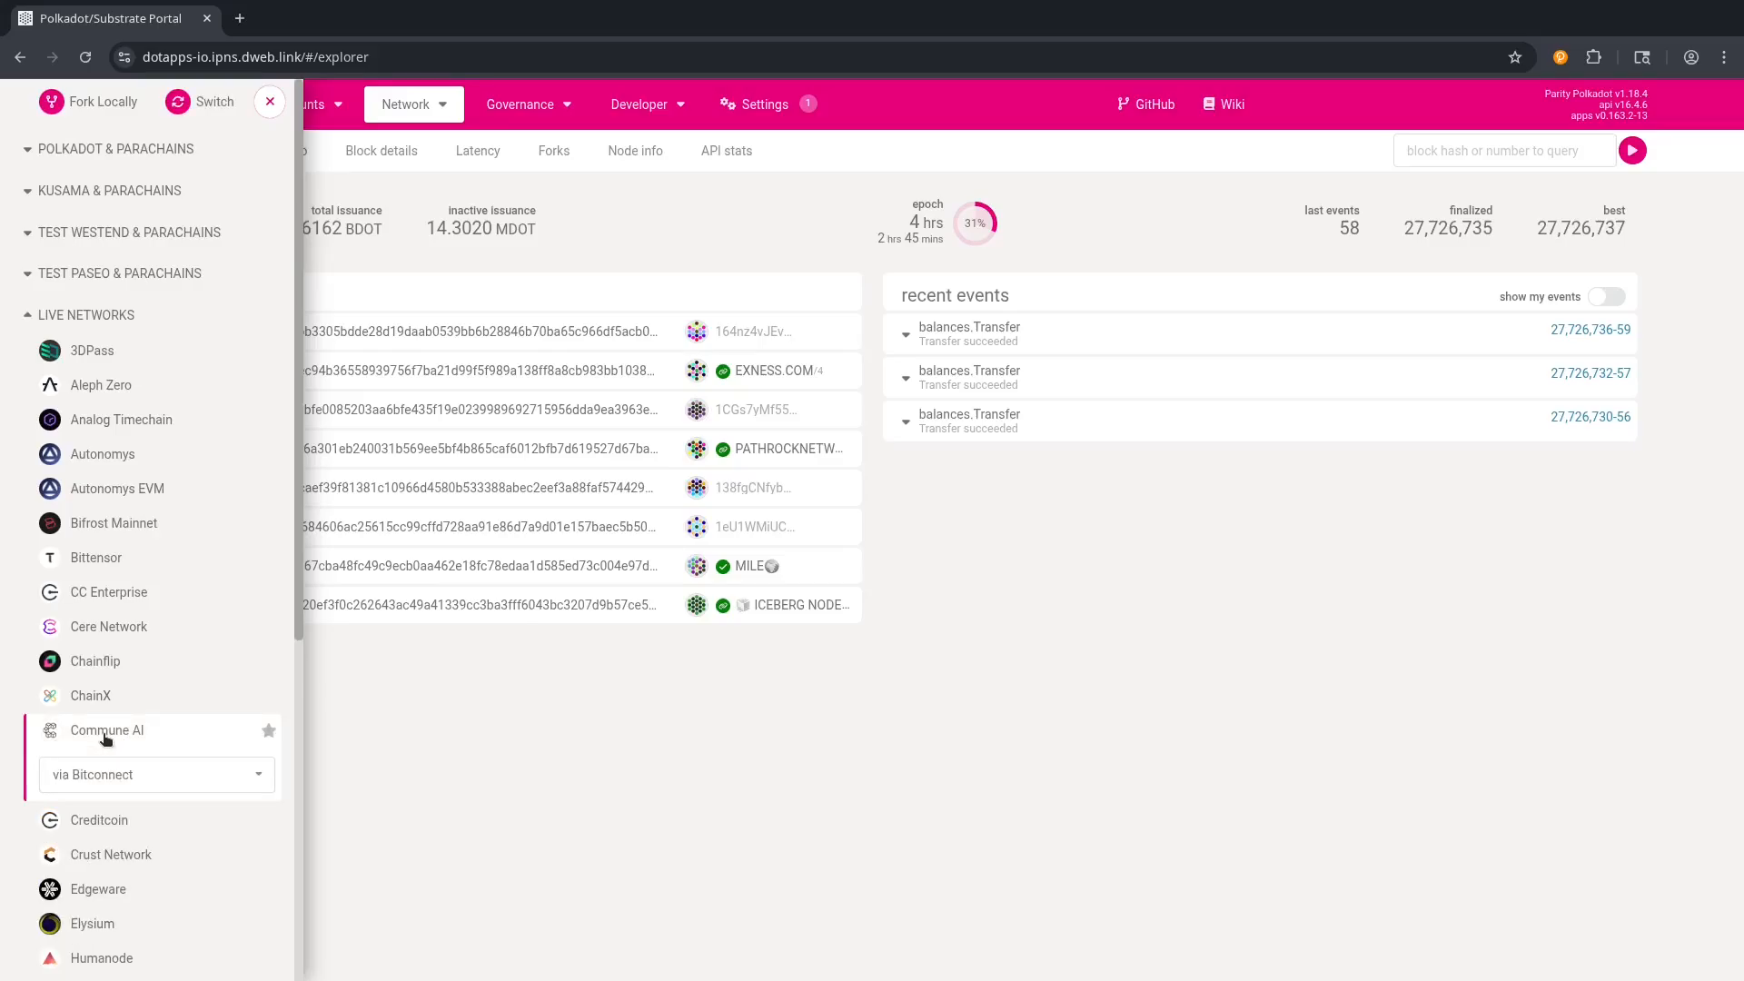
pyautogui.click(204, 105)
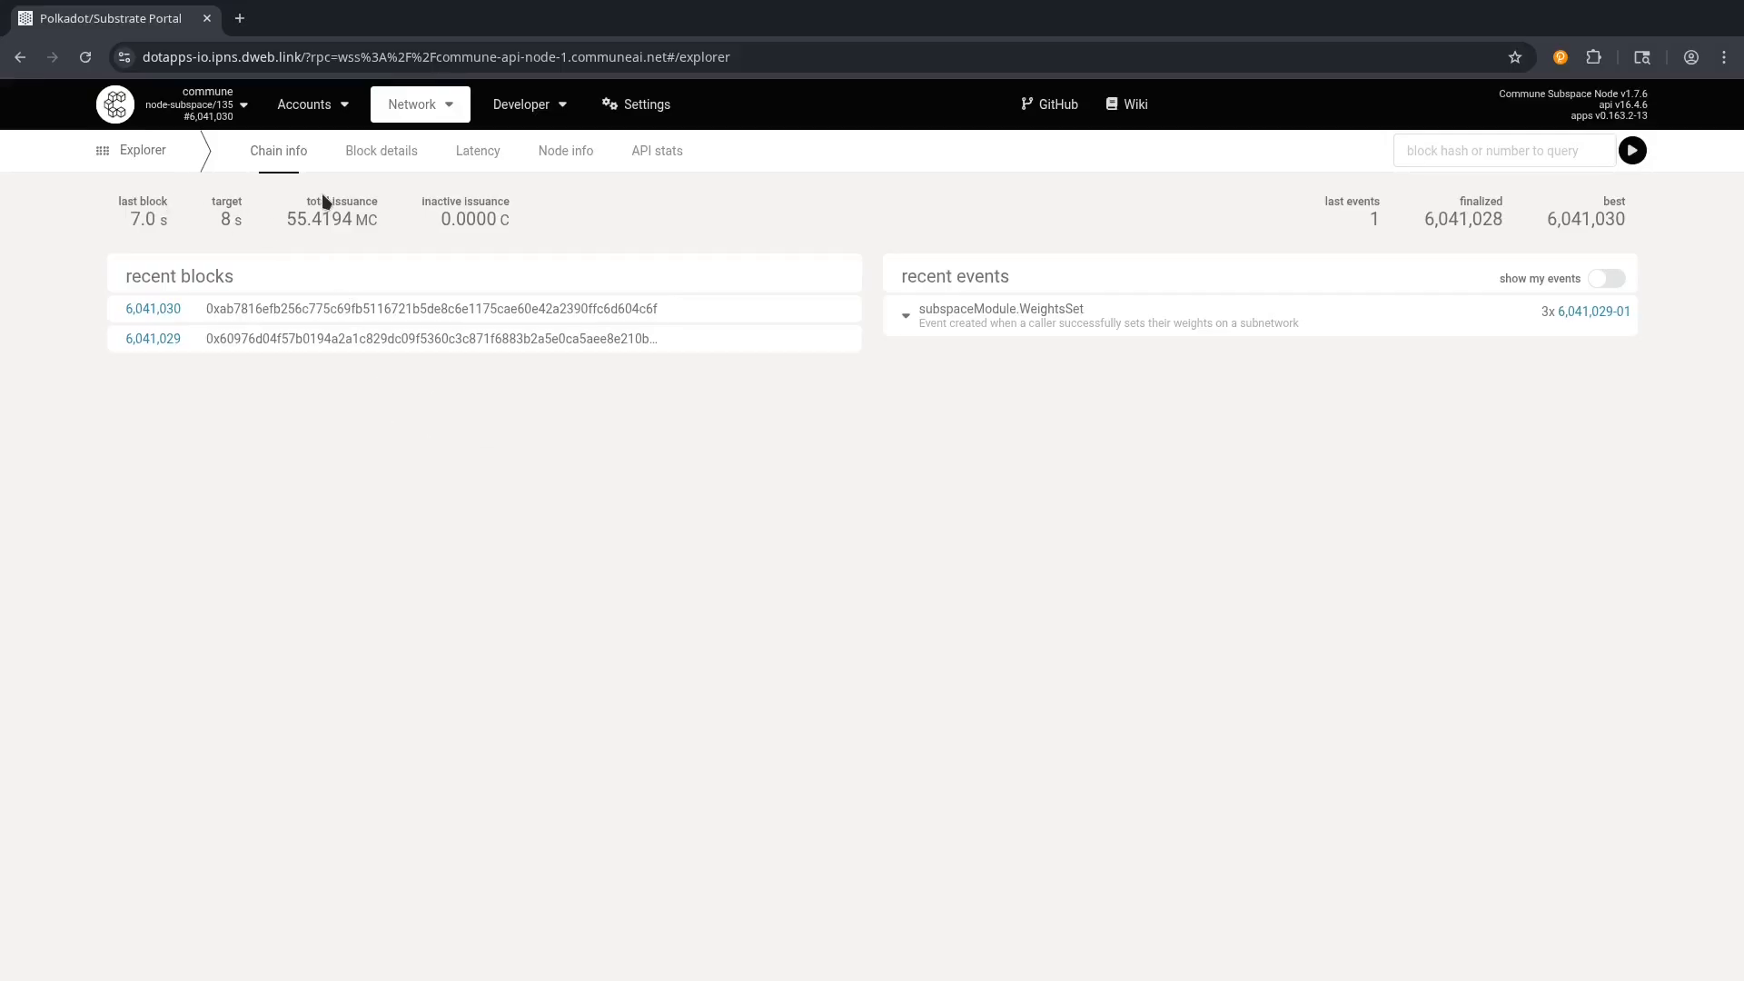
# Go to the Accounts page and expand the Demo Wallet's details.
pyautogui.moveTo(330, 110)
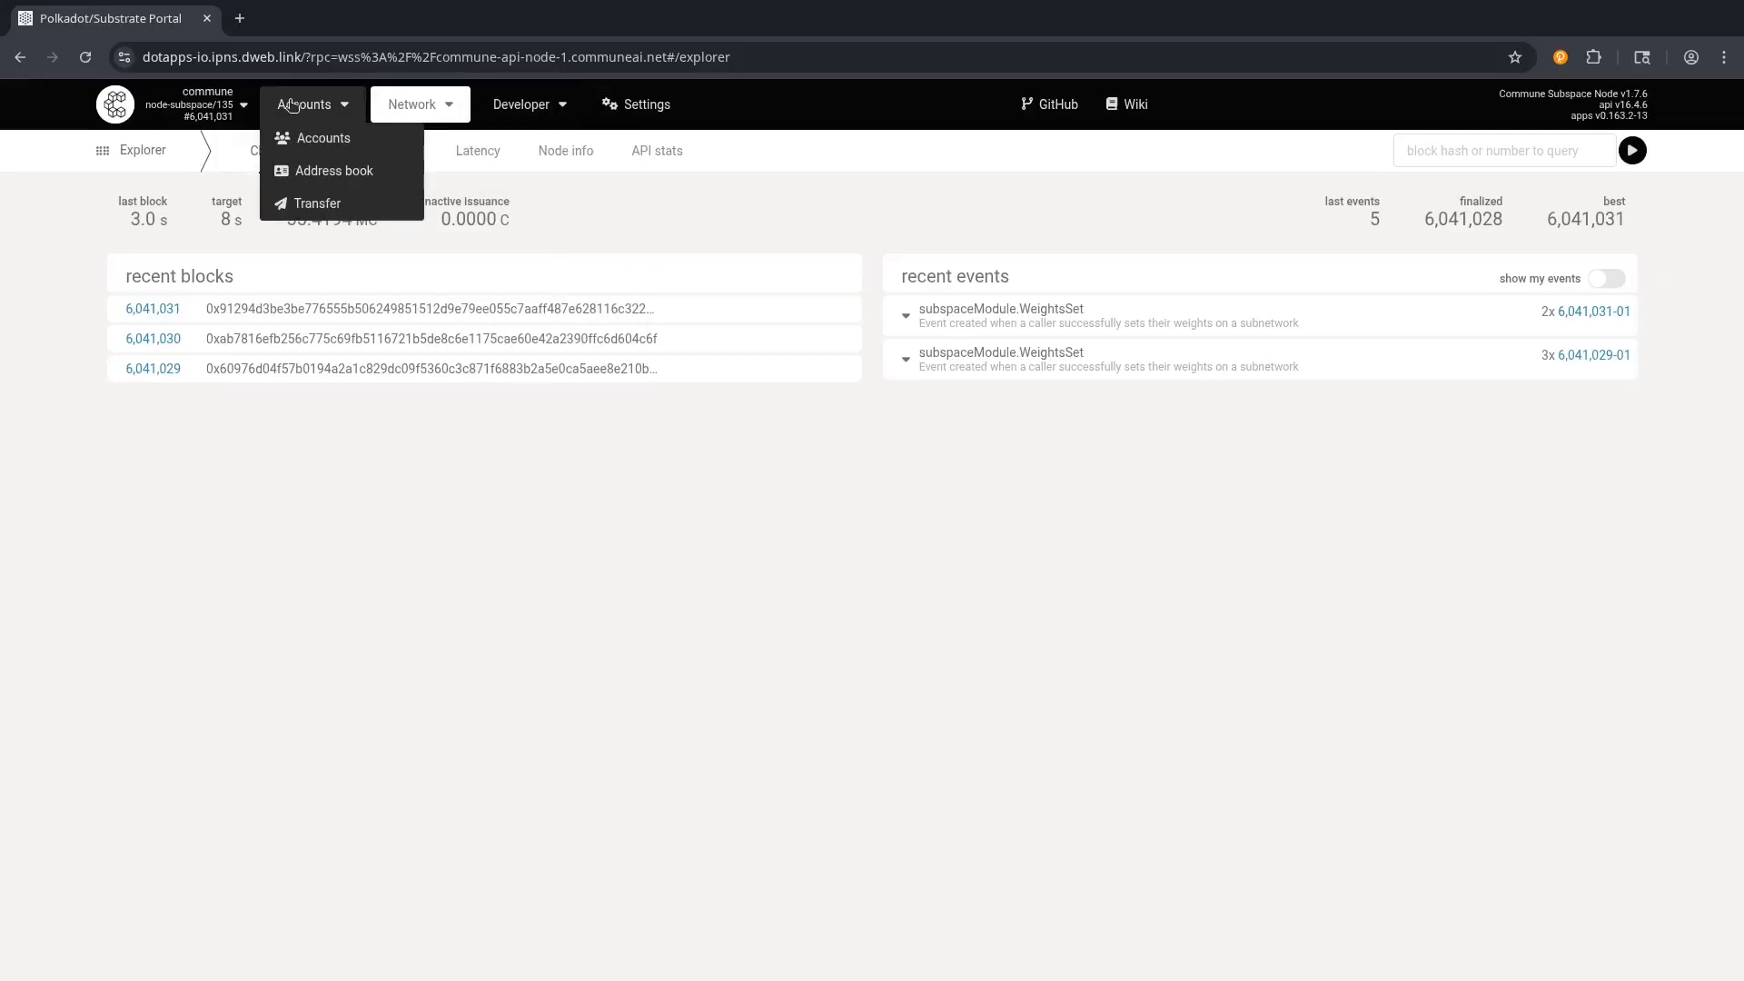
pyautogui.click(313, 138)
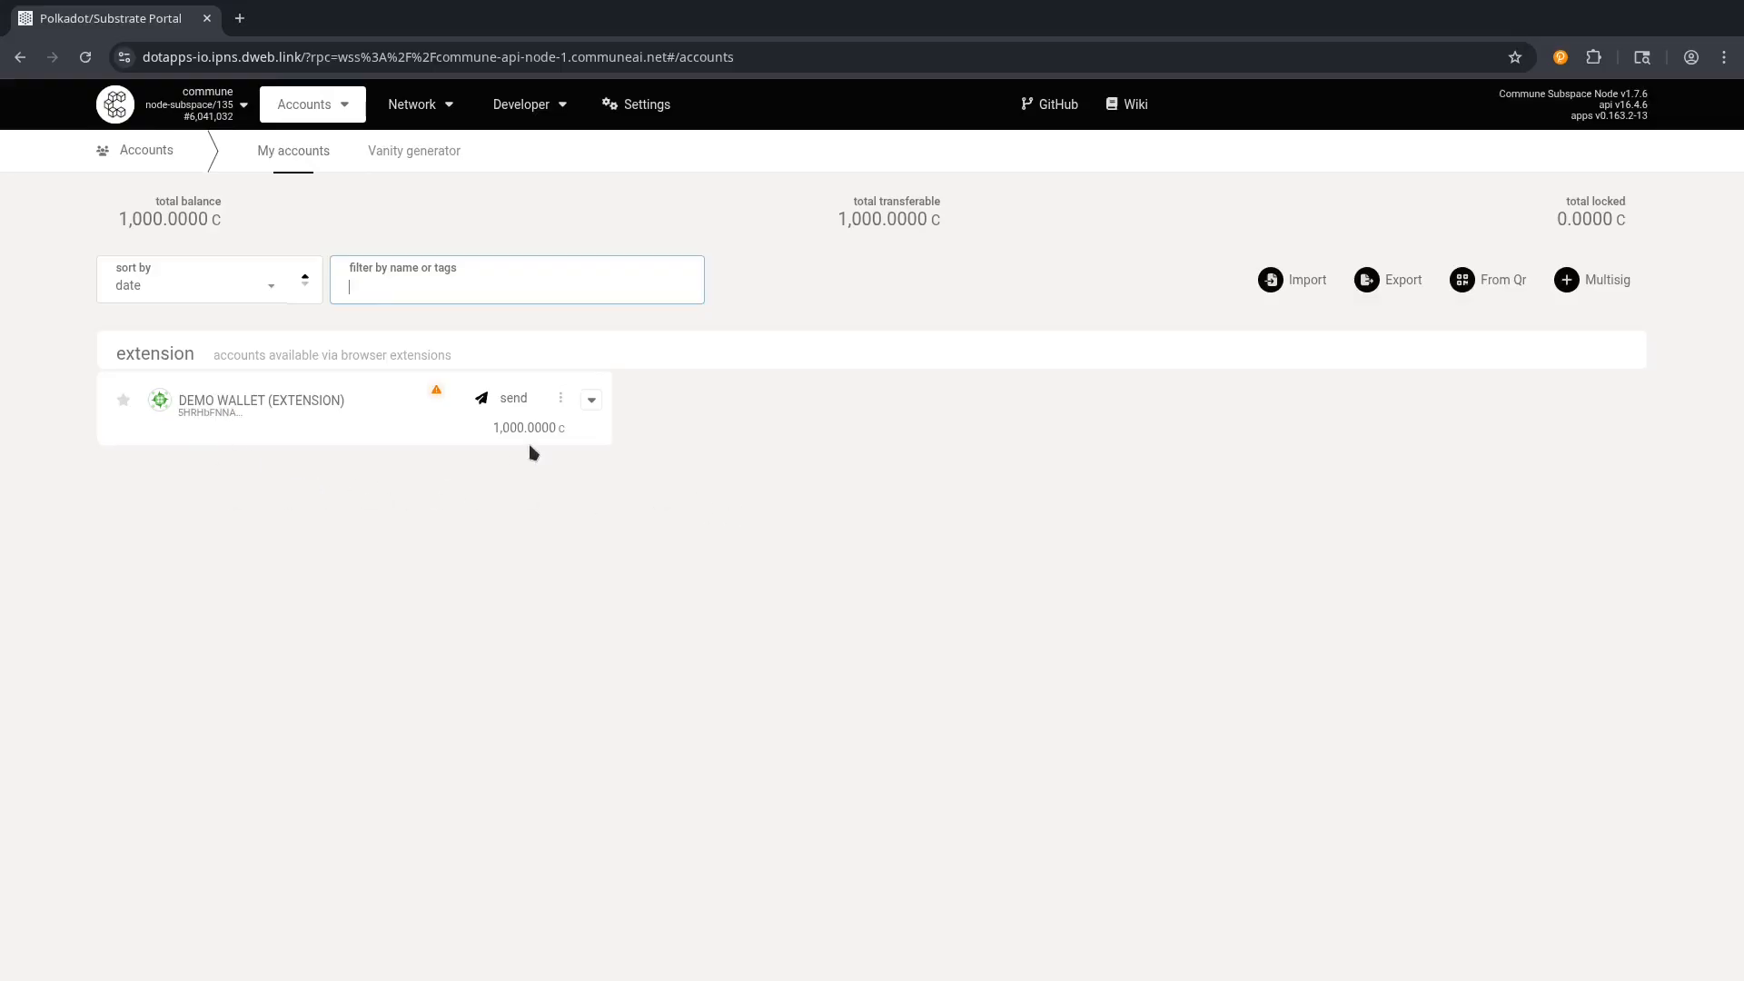
pyautogui.click(591, 402)
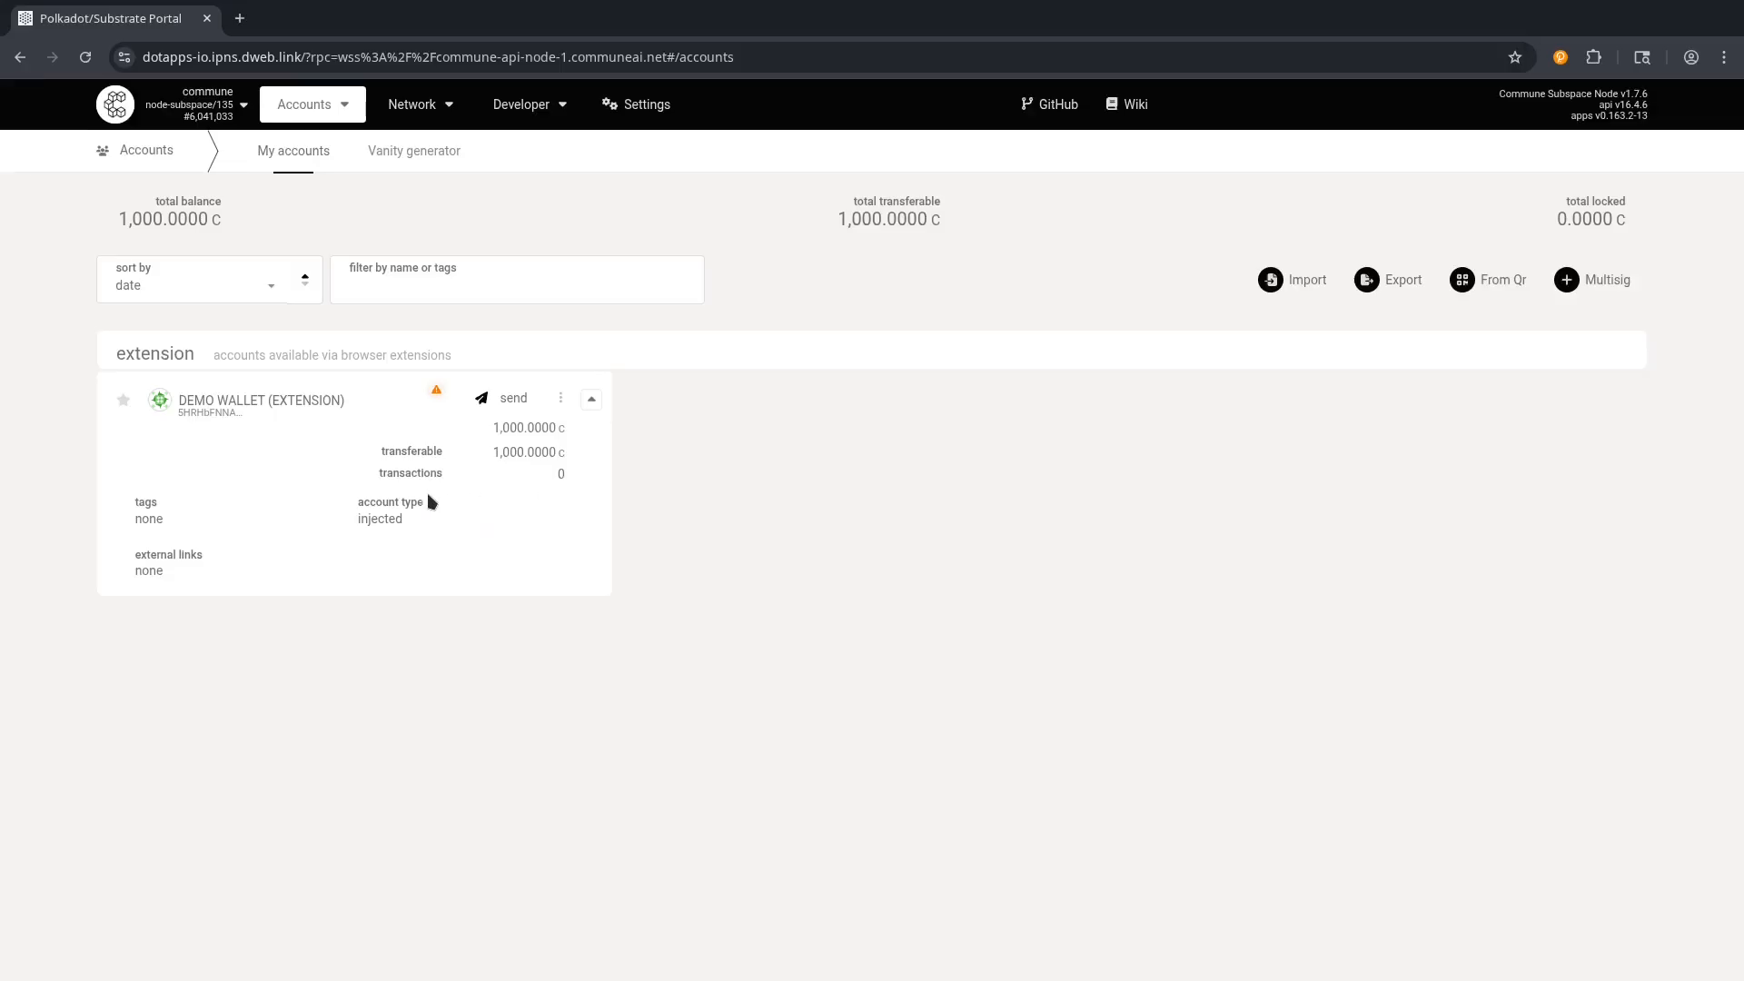
# Check the 1,000.0000 transferable balance and start sending funds from the Demo Wallet.
pyautogui.doubleClick(501, 452)
pyautogui.click(314, 568)
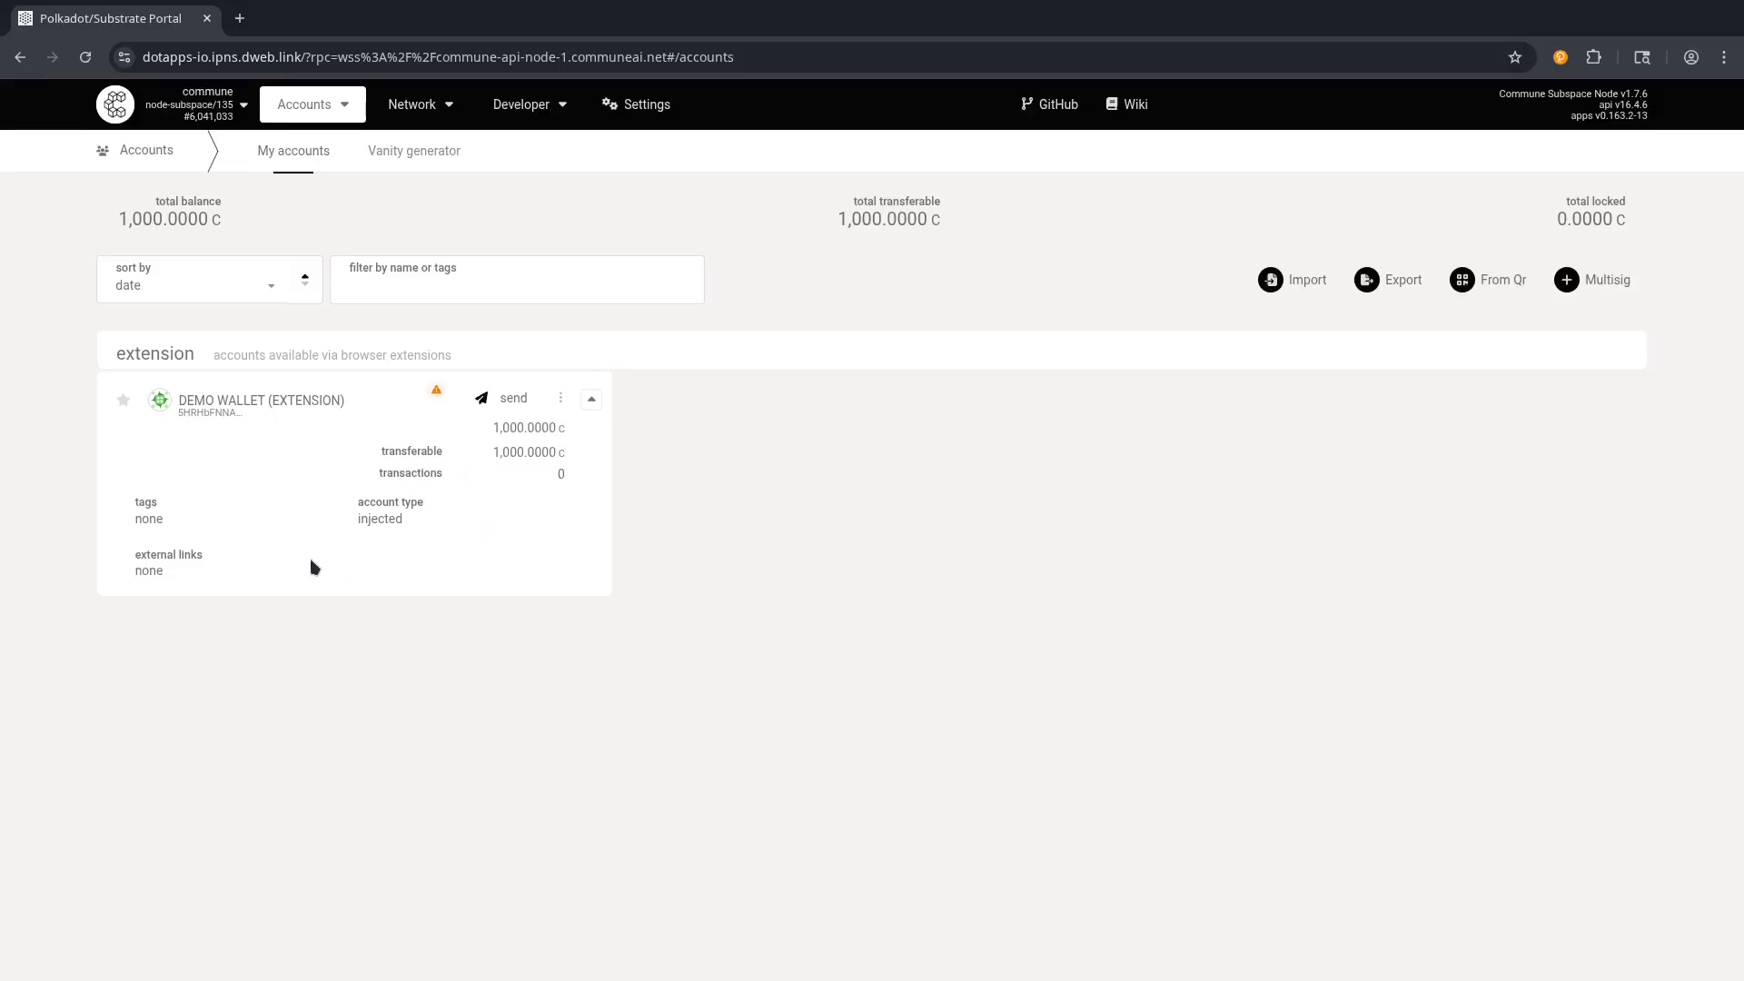
pyautogui.click(501, 399)
# Enter 1.5 as the send amount, leaving the recipient unselected.
pyautogui.click(510, 269)
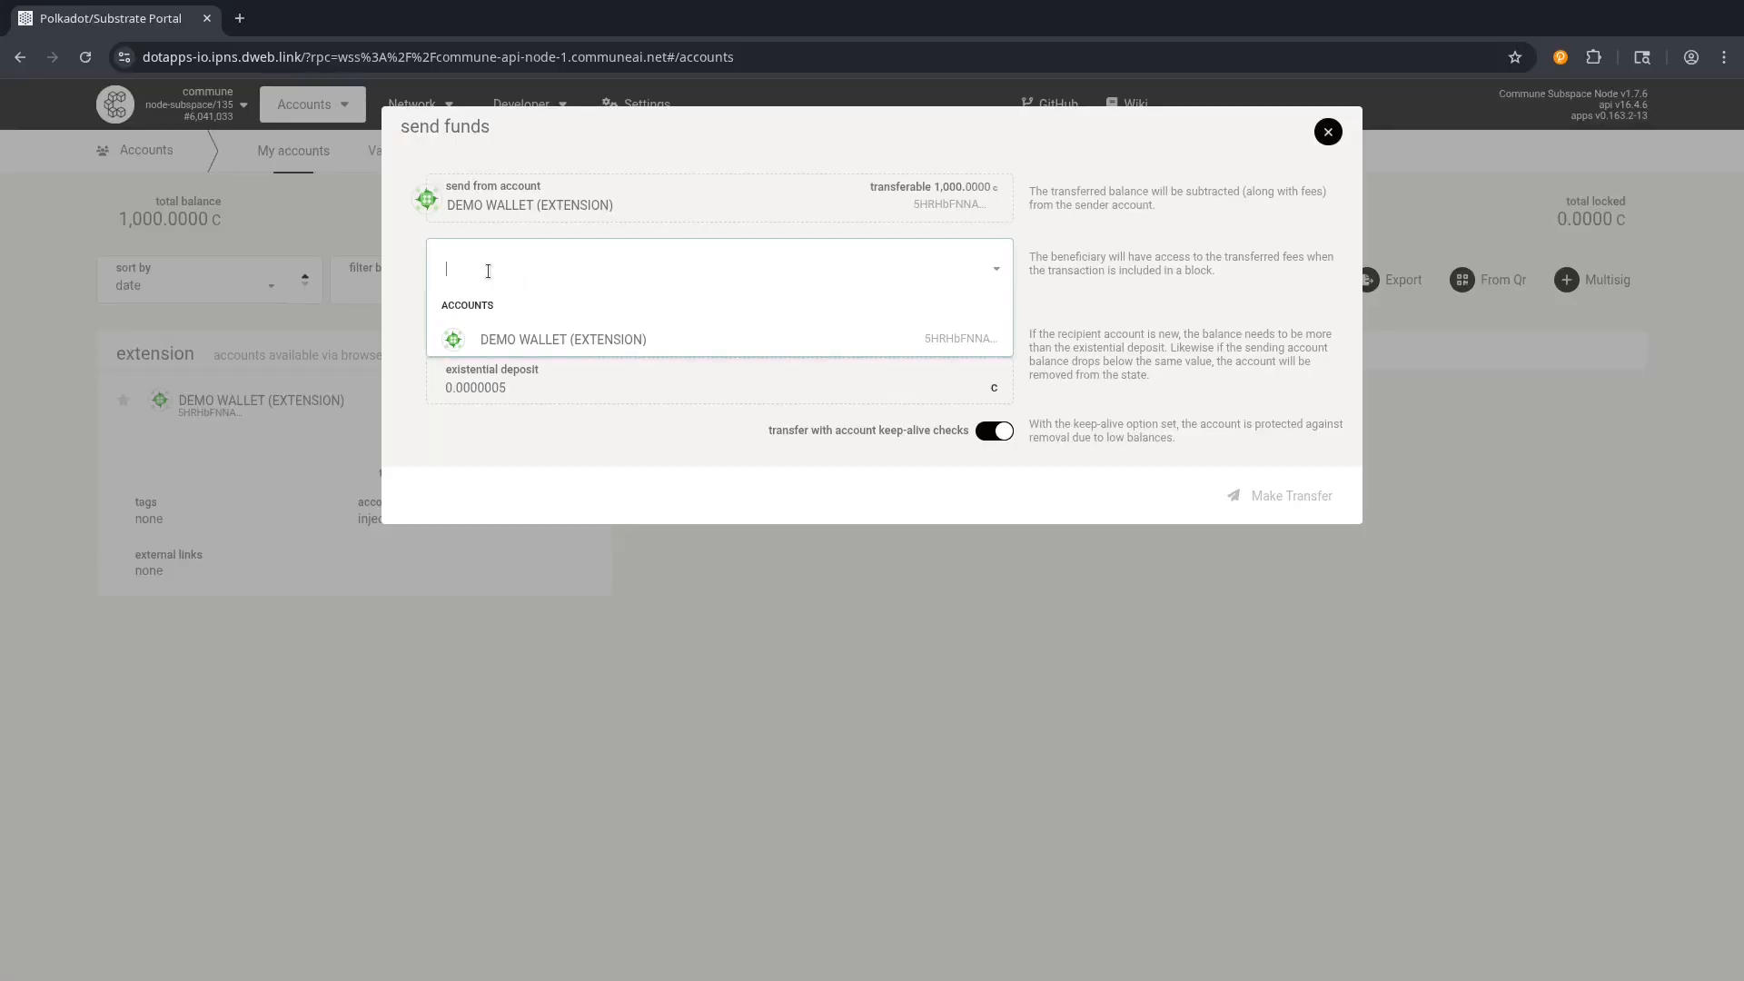
pyautogui.click(418, 280)
pyautogui.click(492, 335)
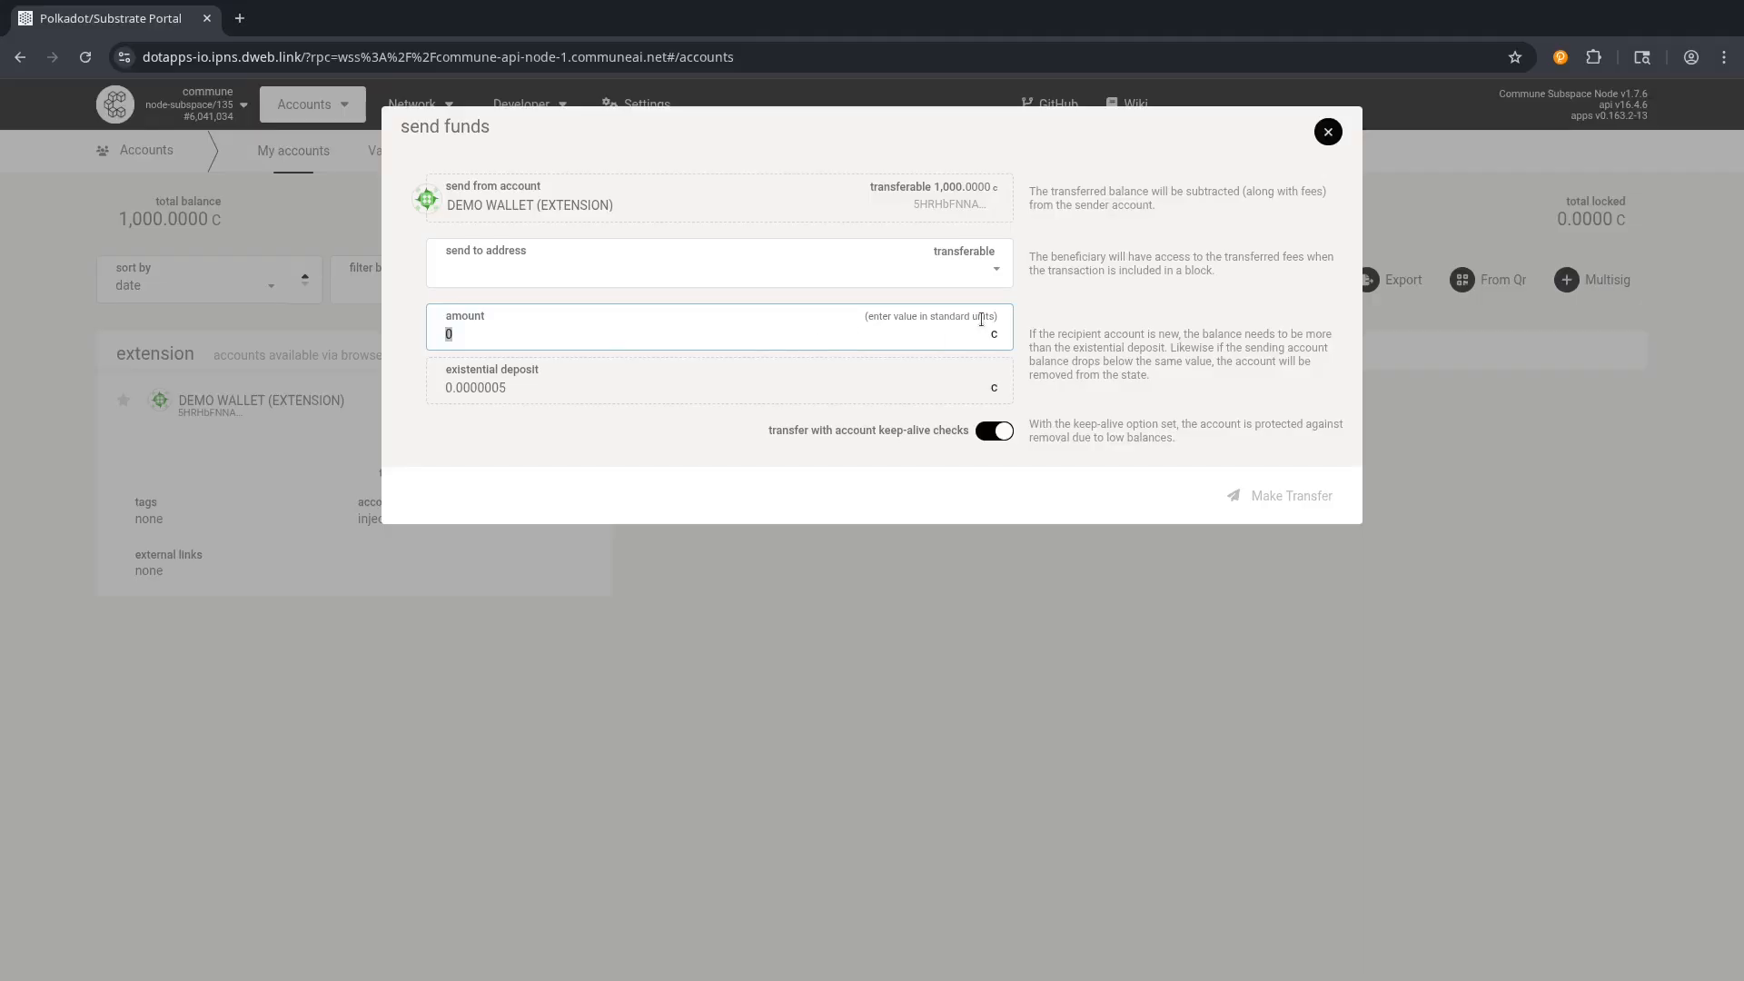
pyautogui.write('1.5')
# Cancel the send dialog and start a new contact in the Address book.
pyautogui.click(1329, 134)
pyautogui.moveTo(303, 109)
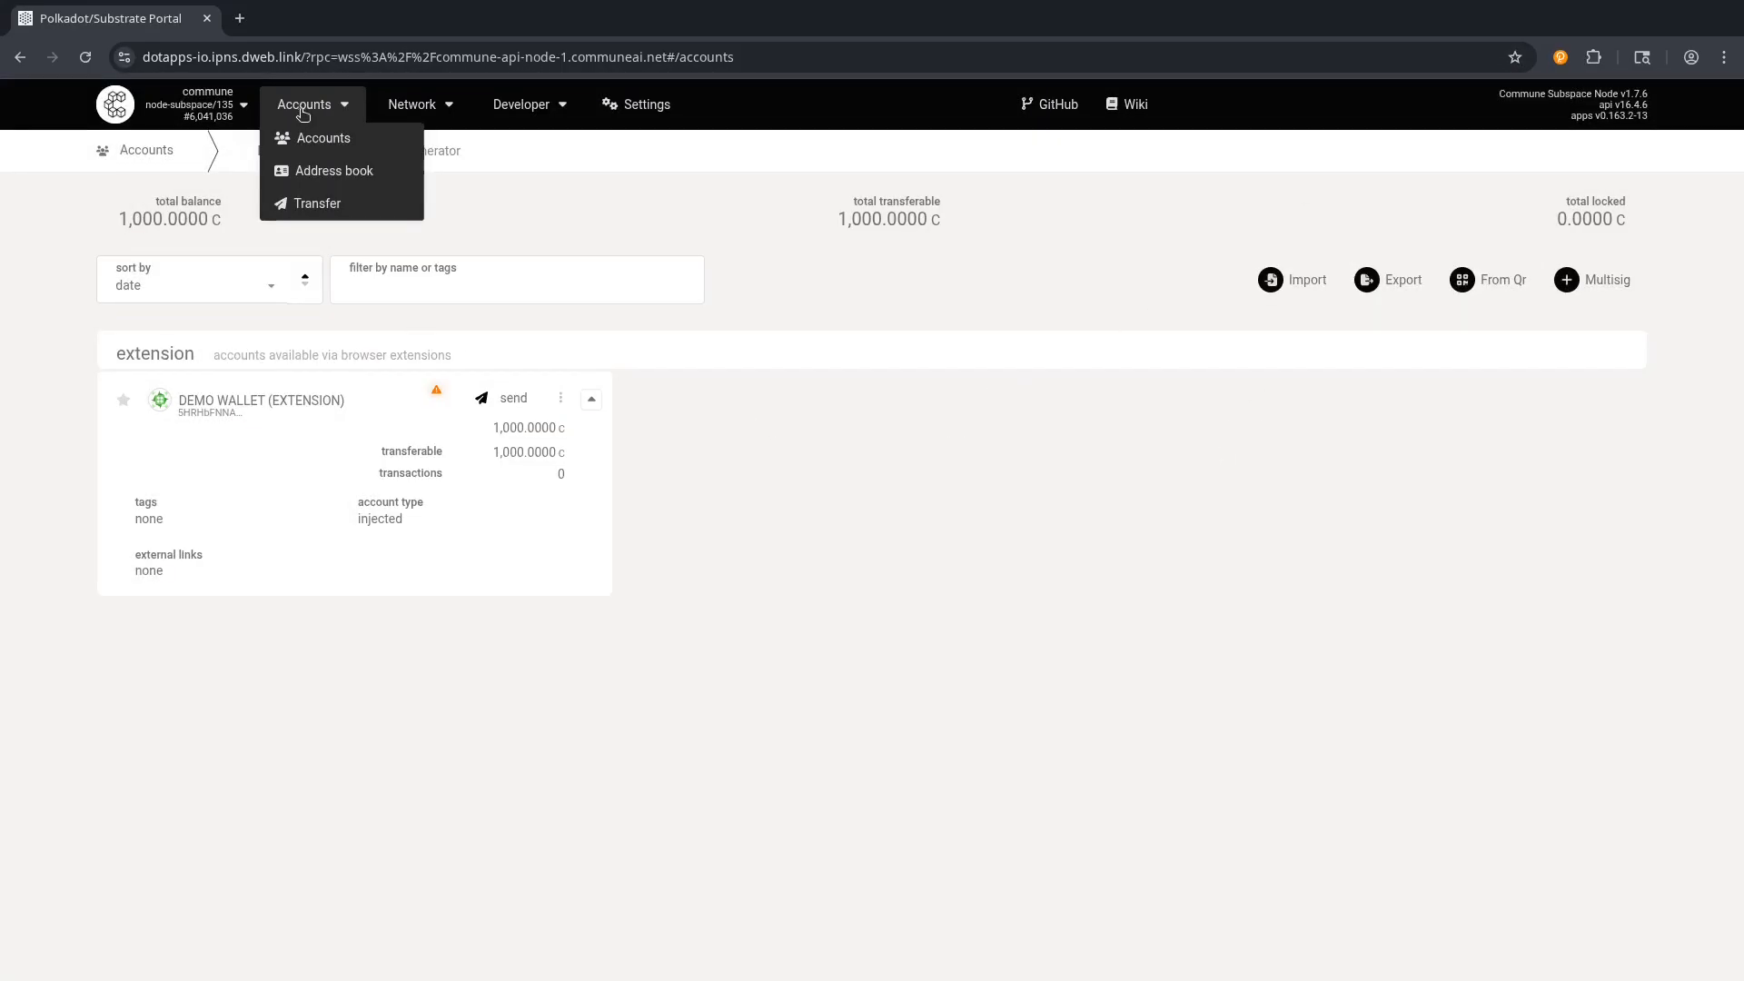
pyautogui.click(312, 181)
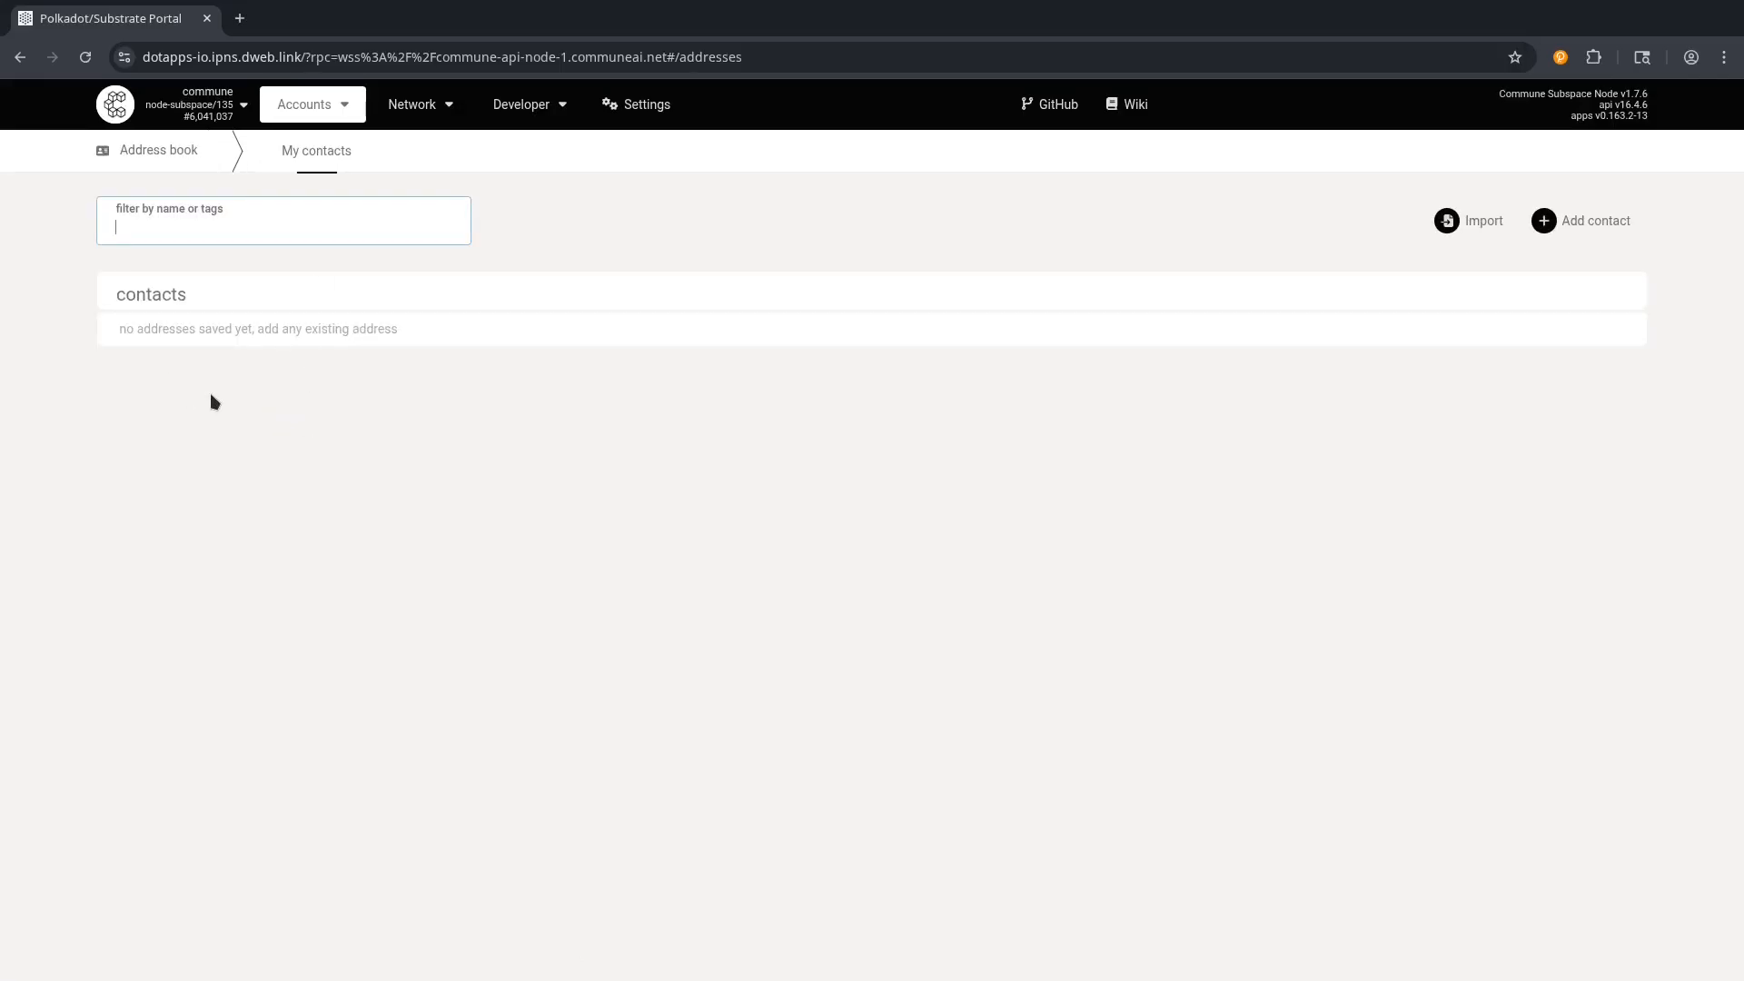
pyautogui.click(1583, 230)
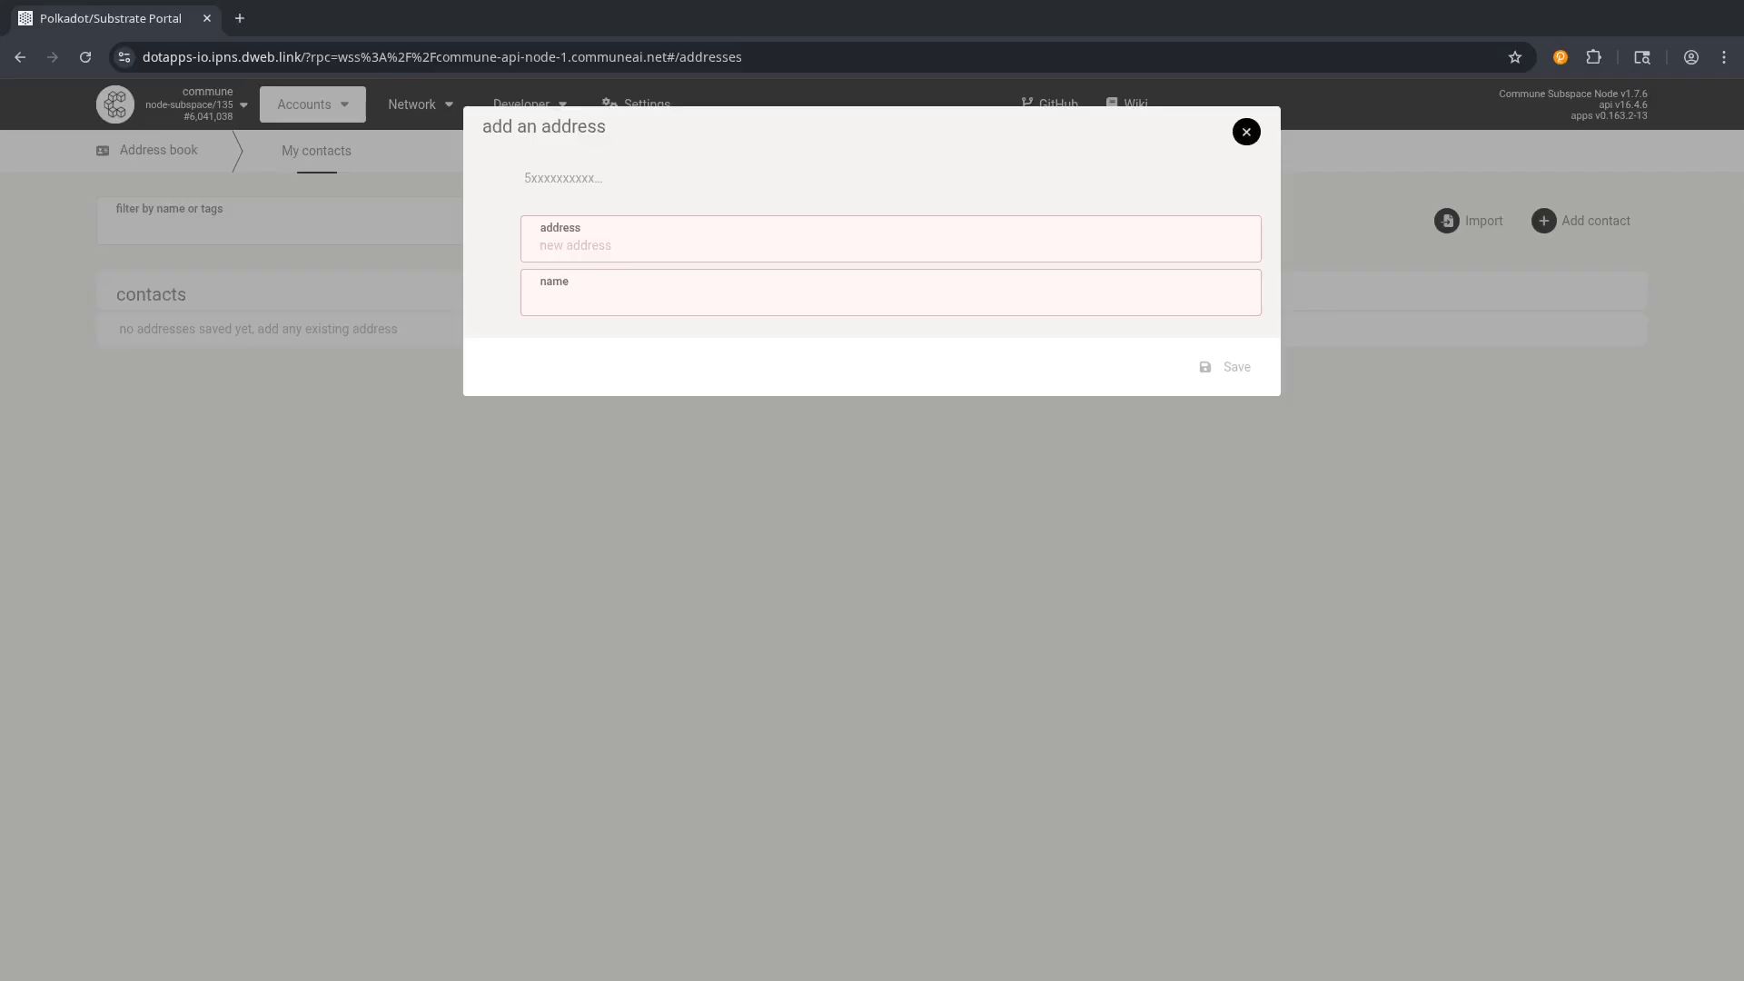
# Paste the contact's address, name it Fam, and save it.
pyautogui.click(628, 237)
pyautogui.write('5H47pSknyzk4NM5LyE6Z3YiRKb3JjhYbea2pAUdocb95HrQL')
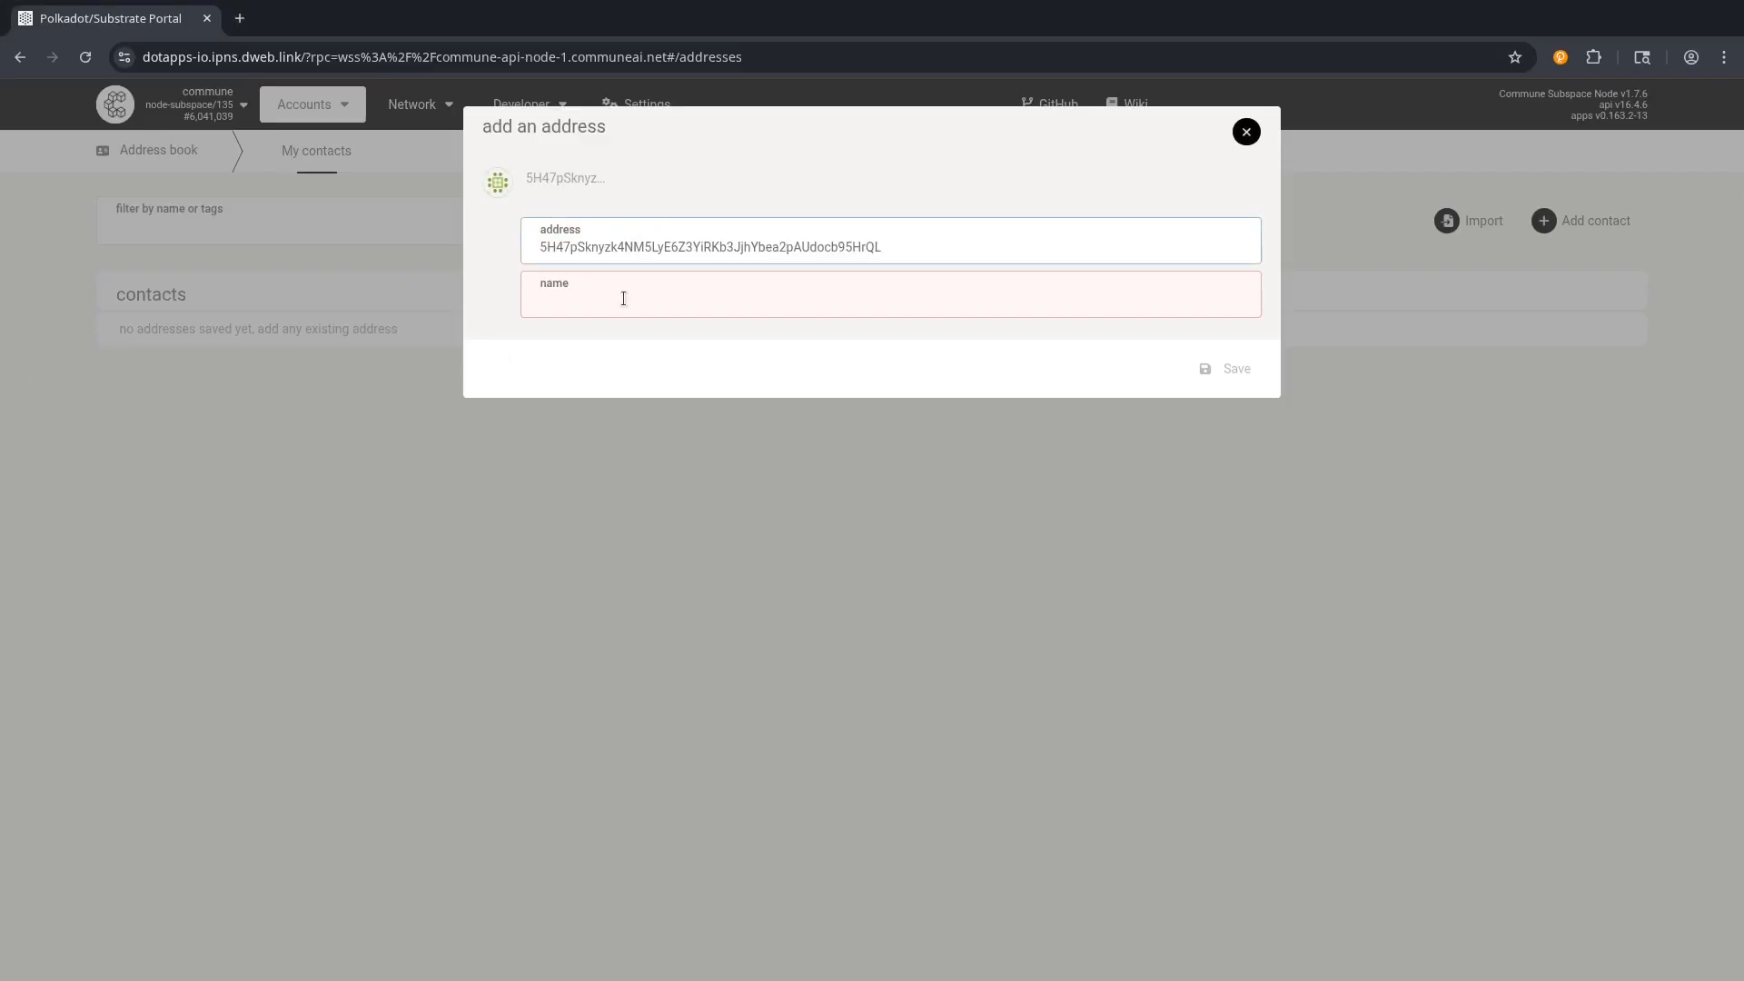
pyautogui.click(624, 299)
pyautogui.write('Fam')
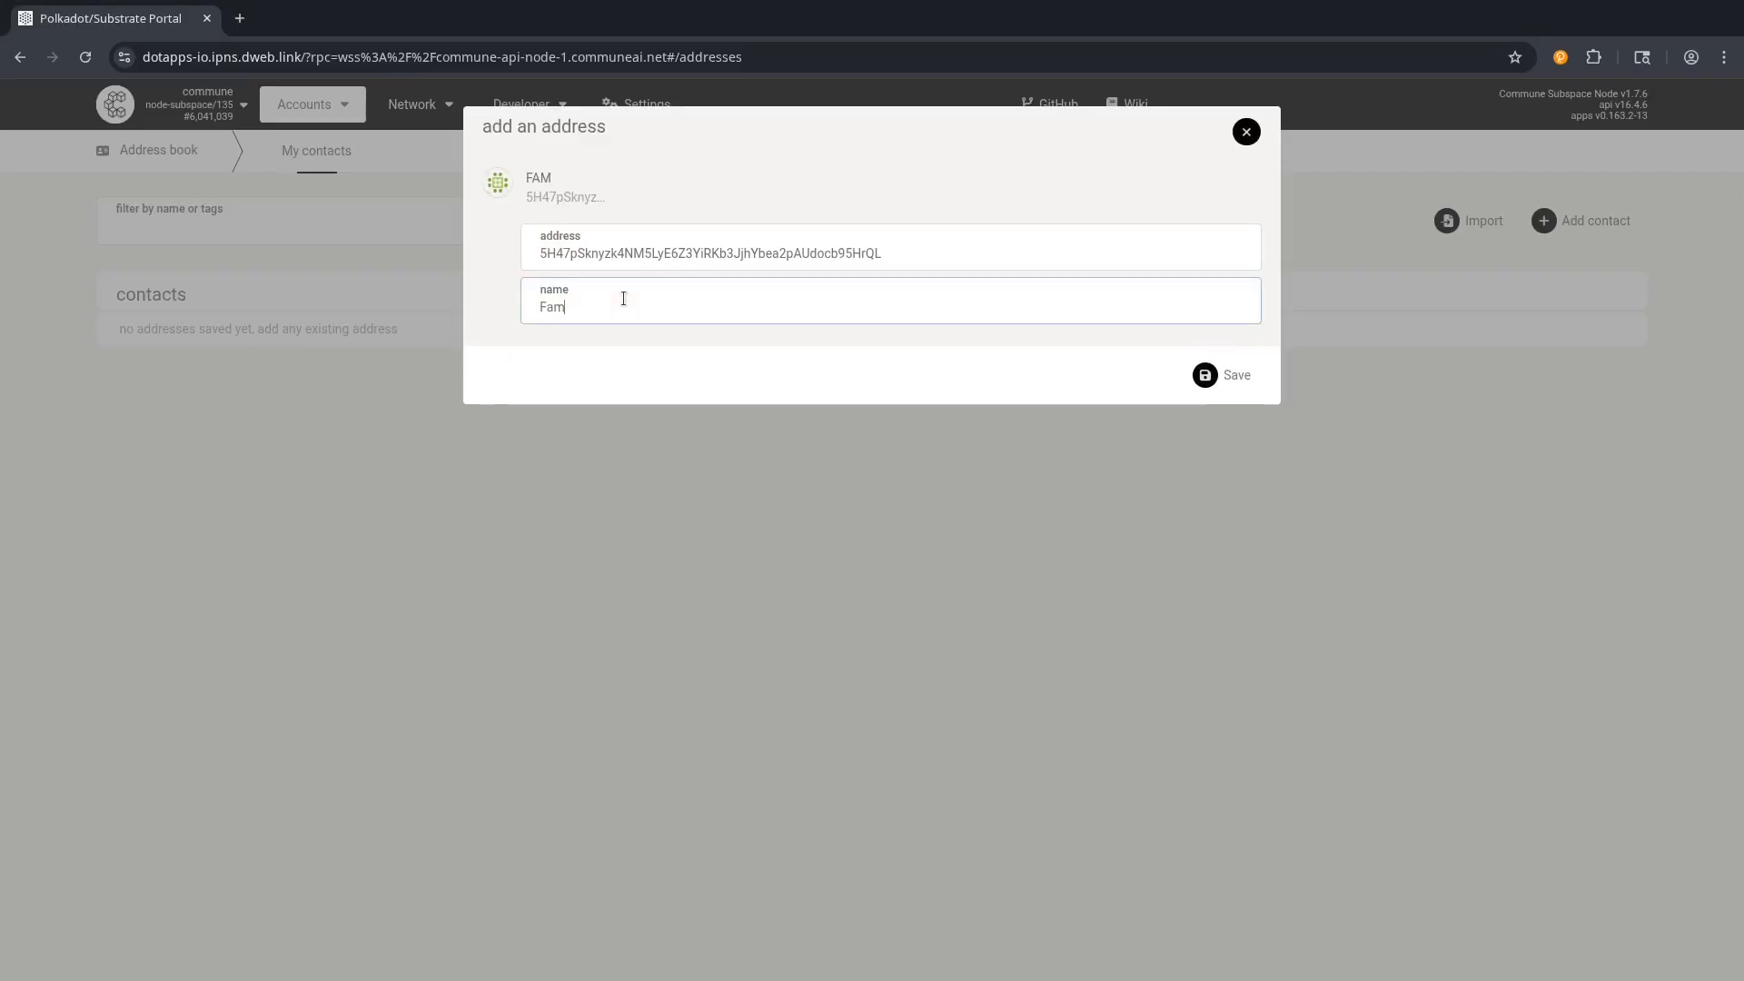
pyautogui.click(1231, 376)
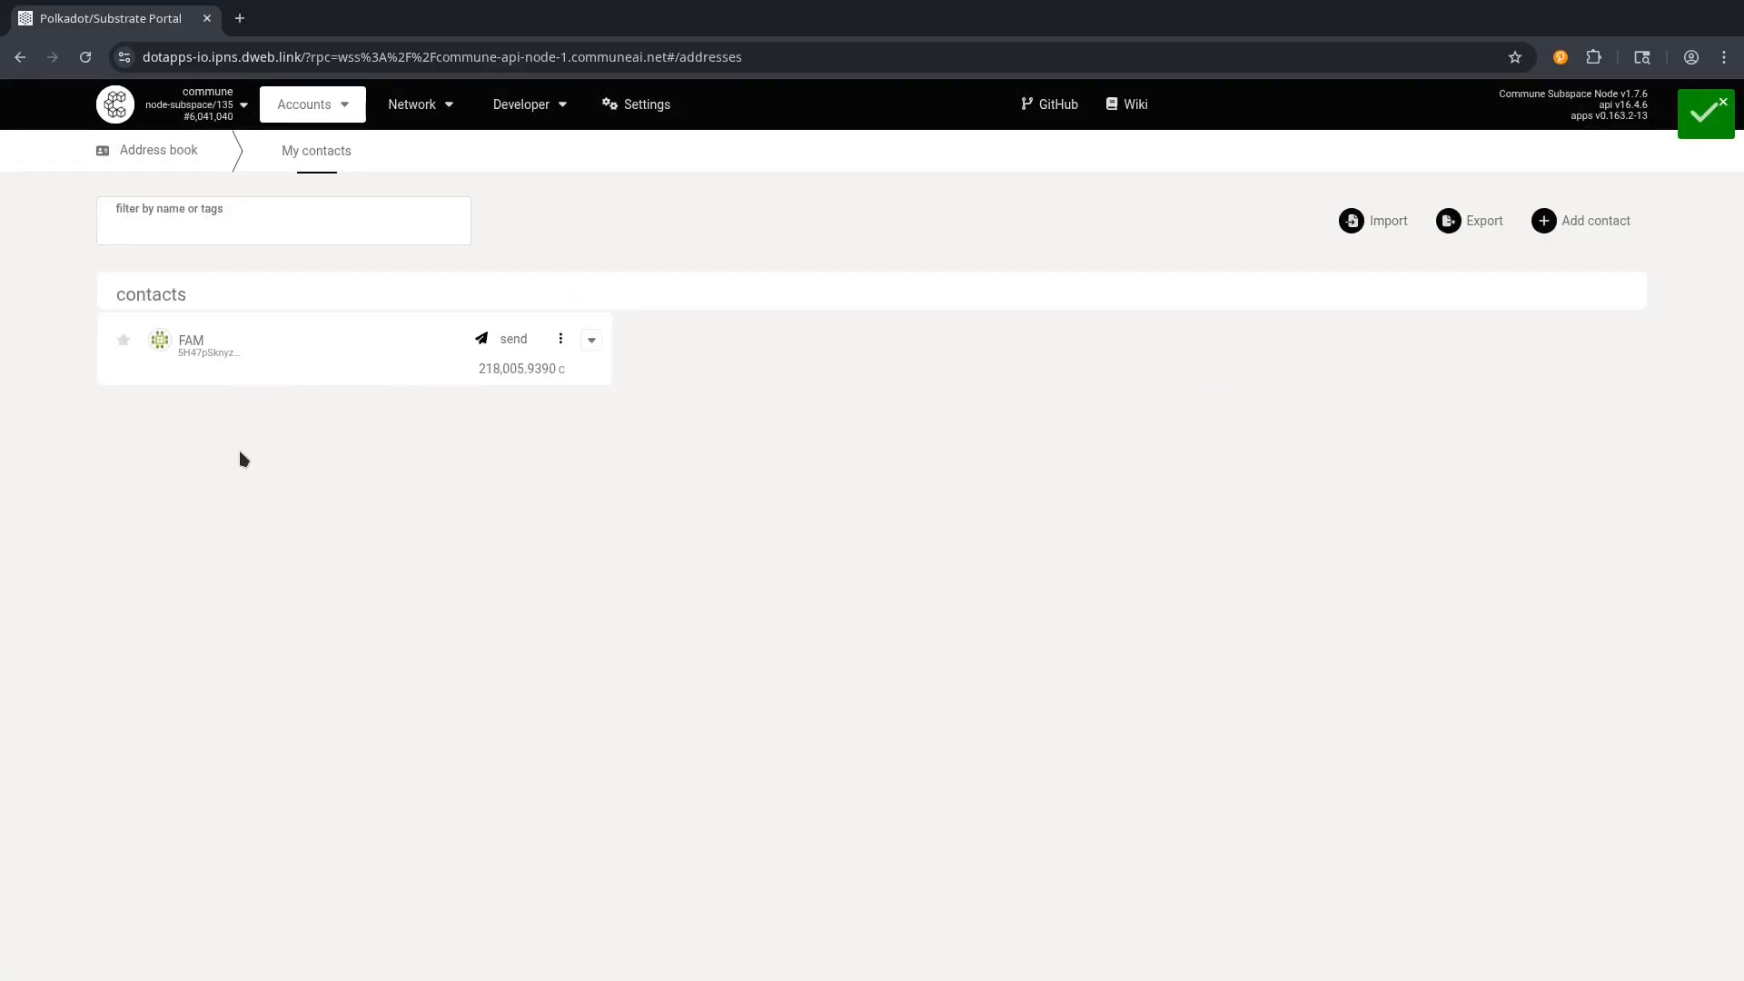
# Draft a transfer to FAM with keep-alive off, then cancel it and return to My accounts.
pyautogui.click(495, 346)
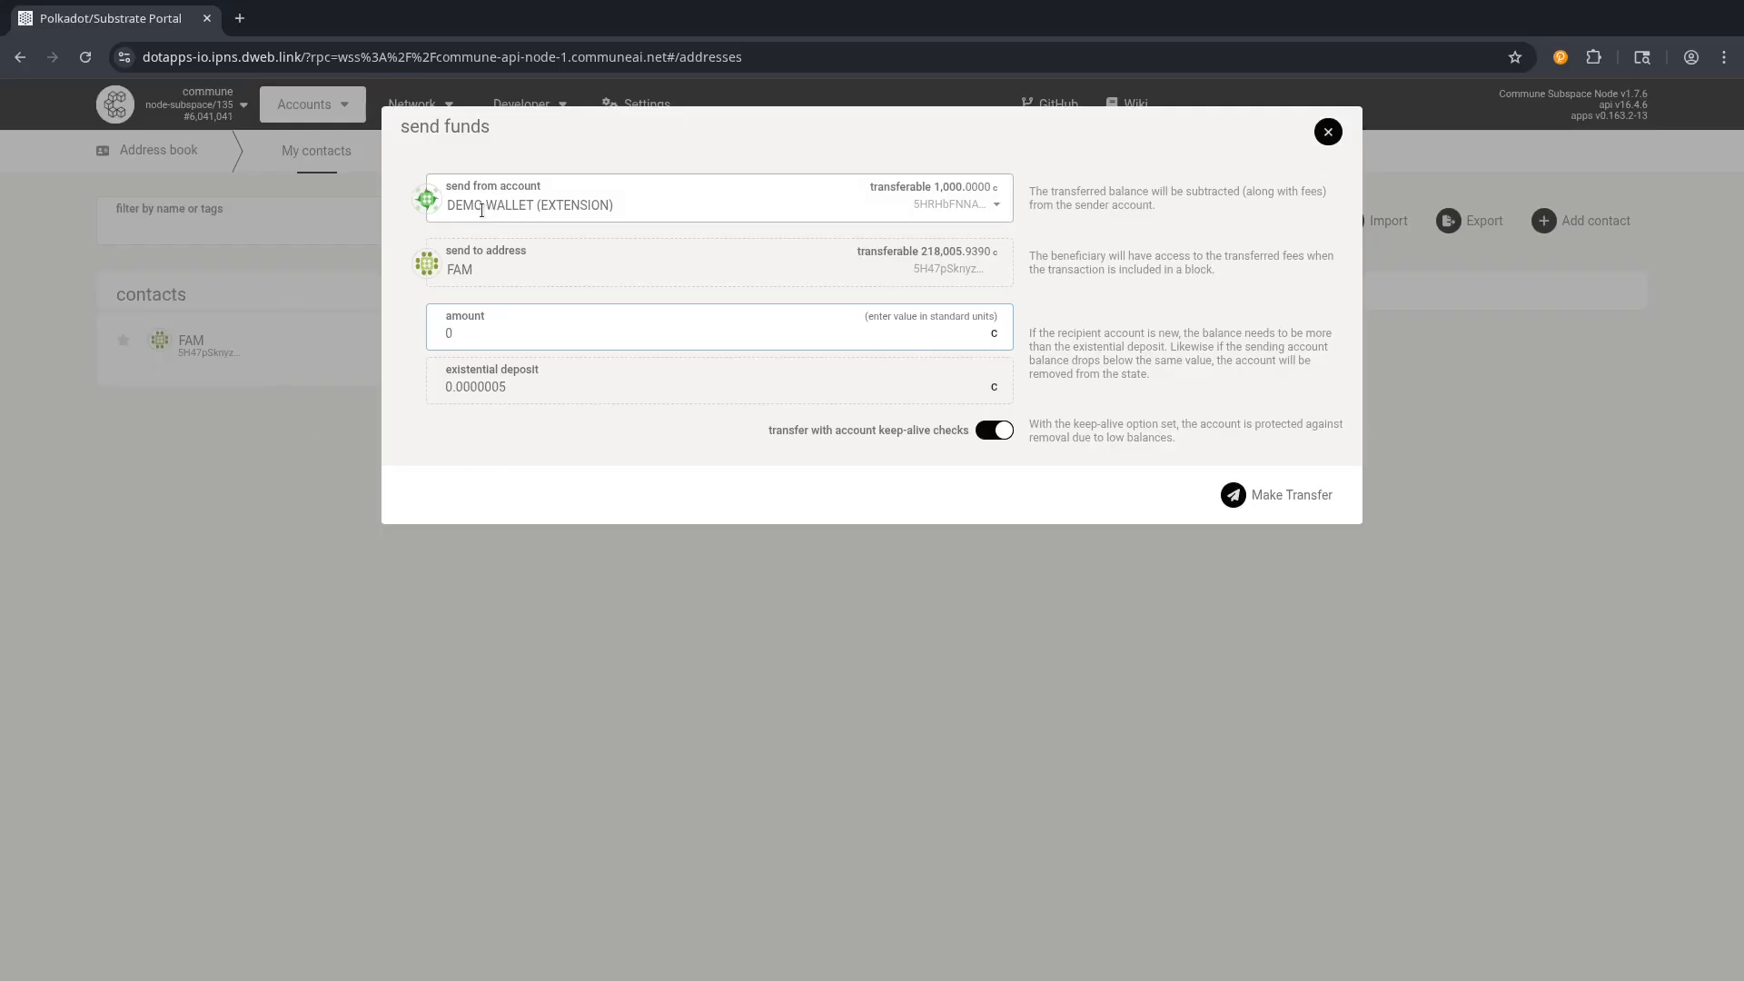
pyautogui.doubleClick(474, 332)
pyautogui.click(995, 430)
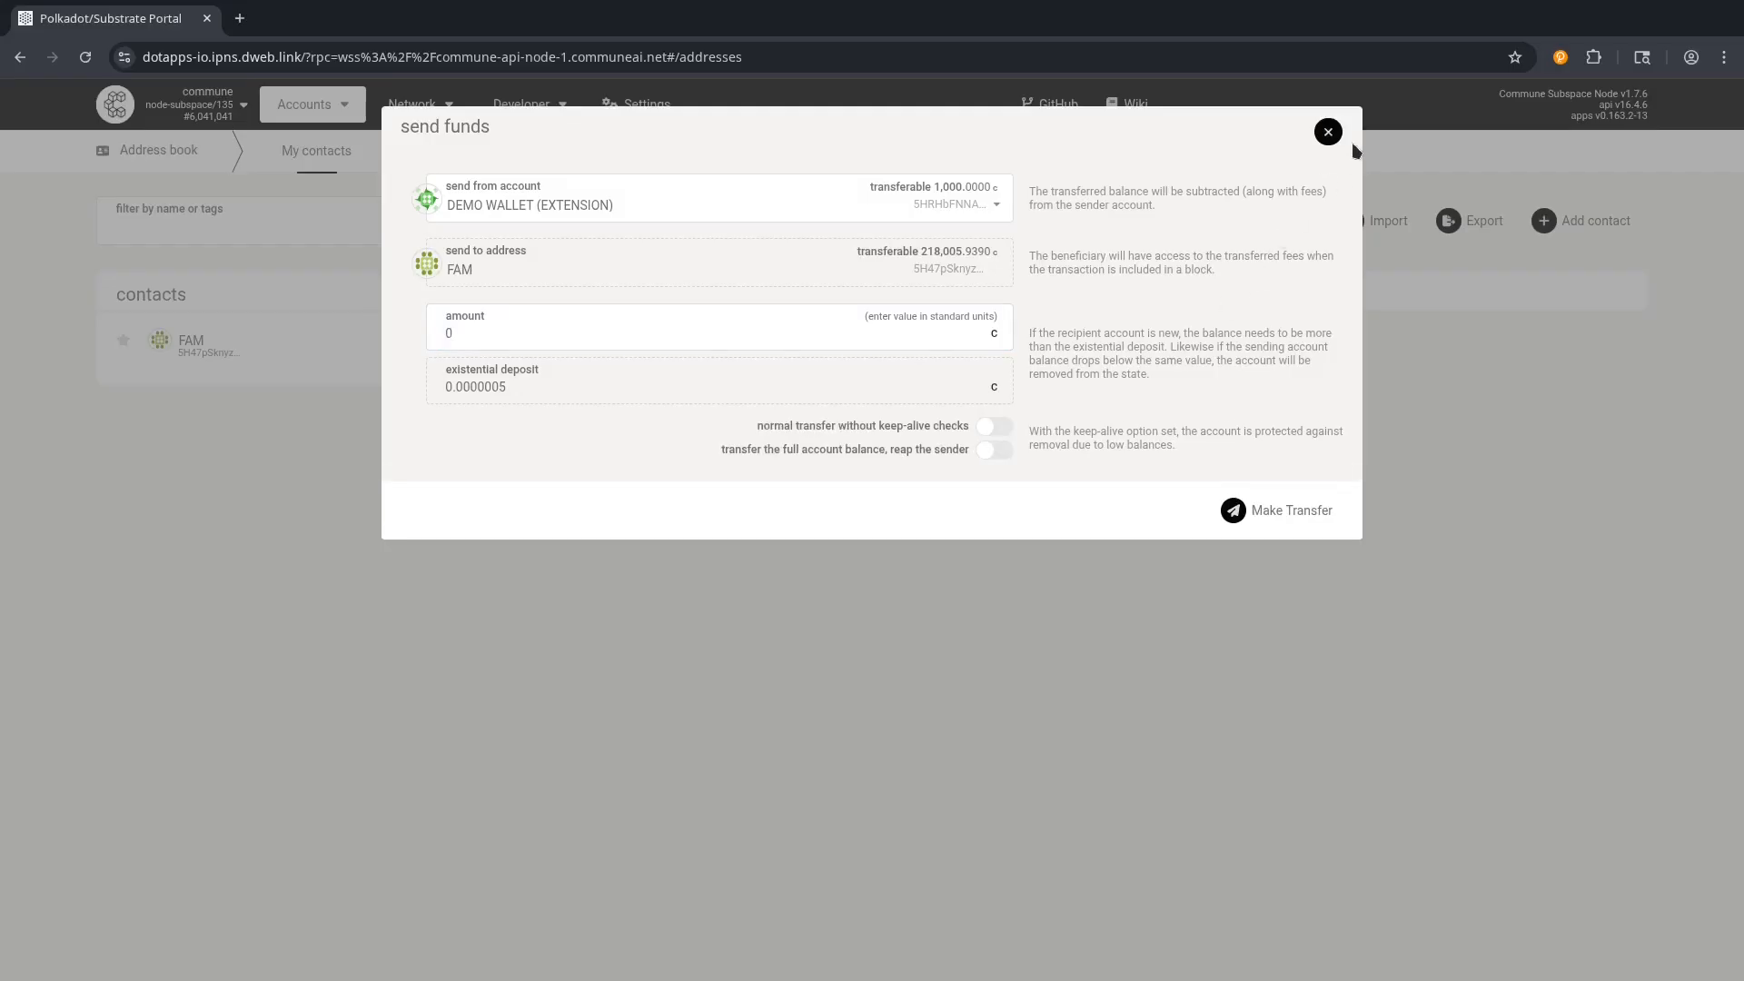
pyautogui.click(1327, 133)
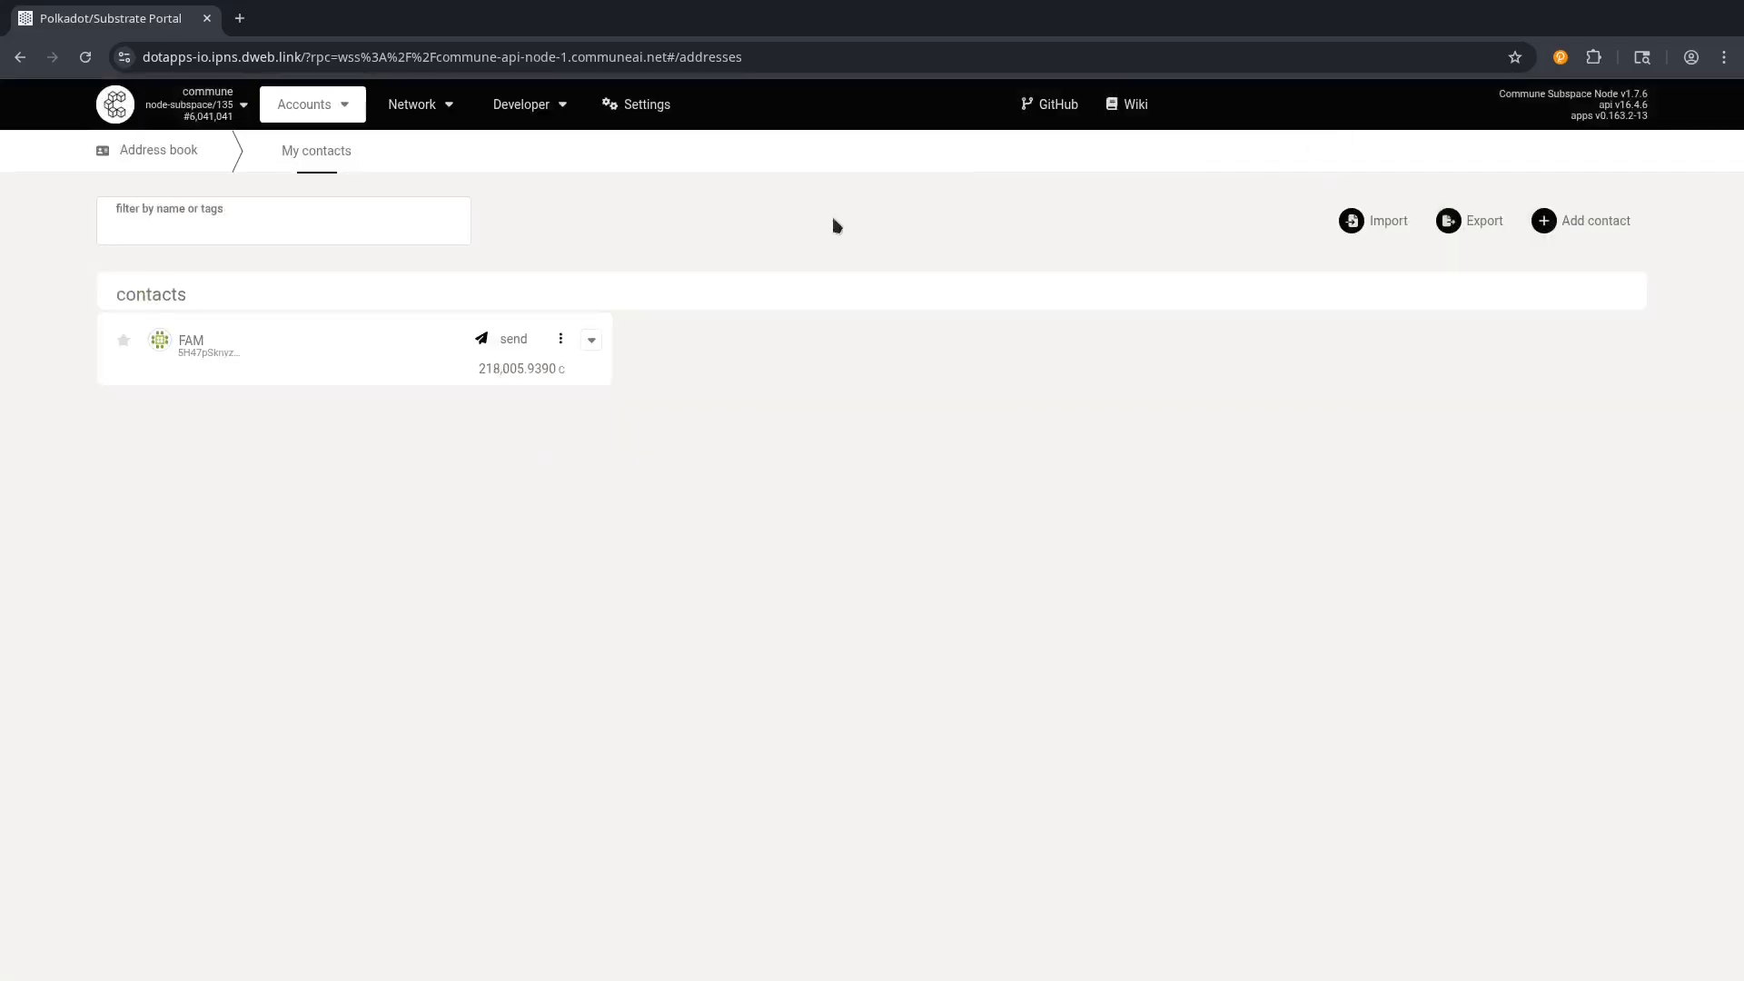
pyautogui.click(325, 137)
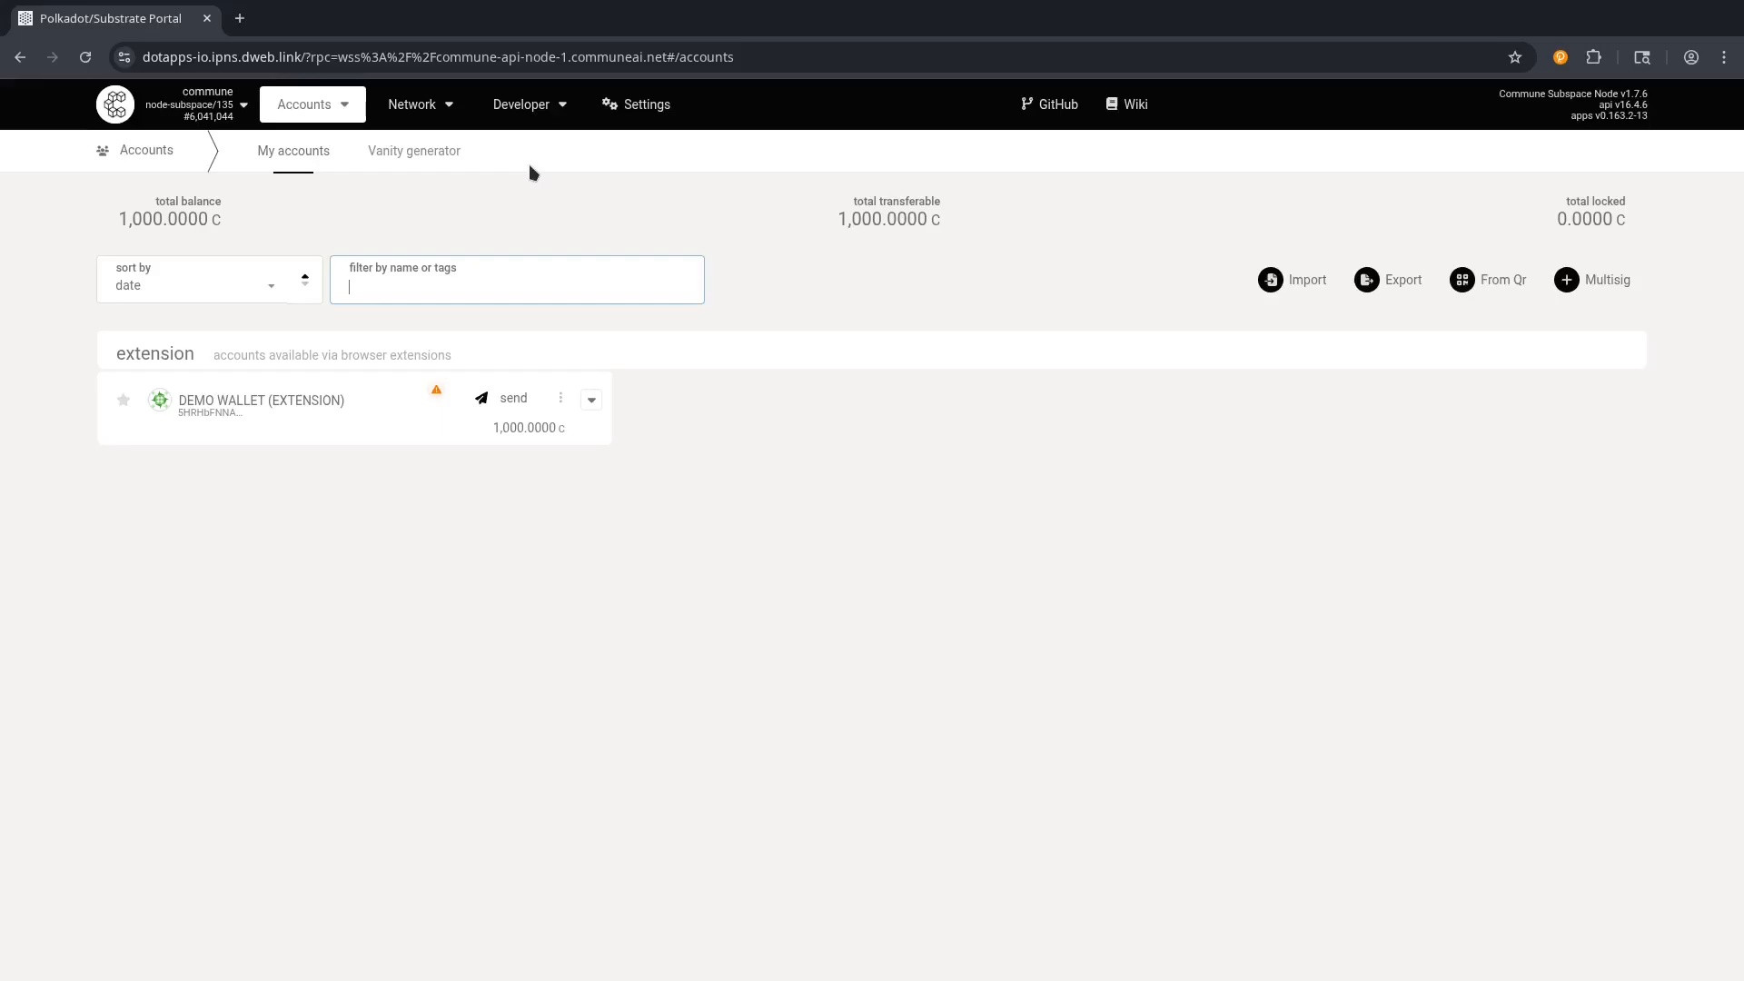
# On Chain state, select the subspaceModule stakeFrom storage item.
pyautogui.moveTo(524, 111)
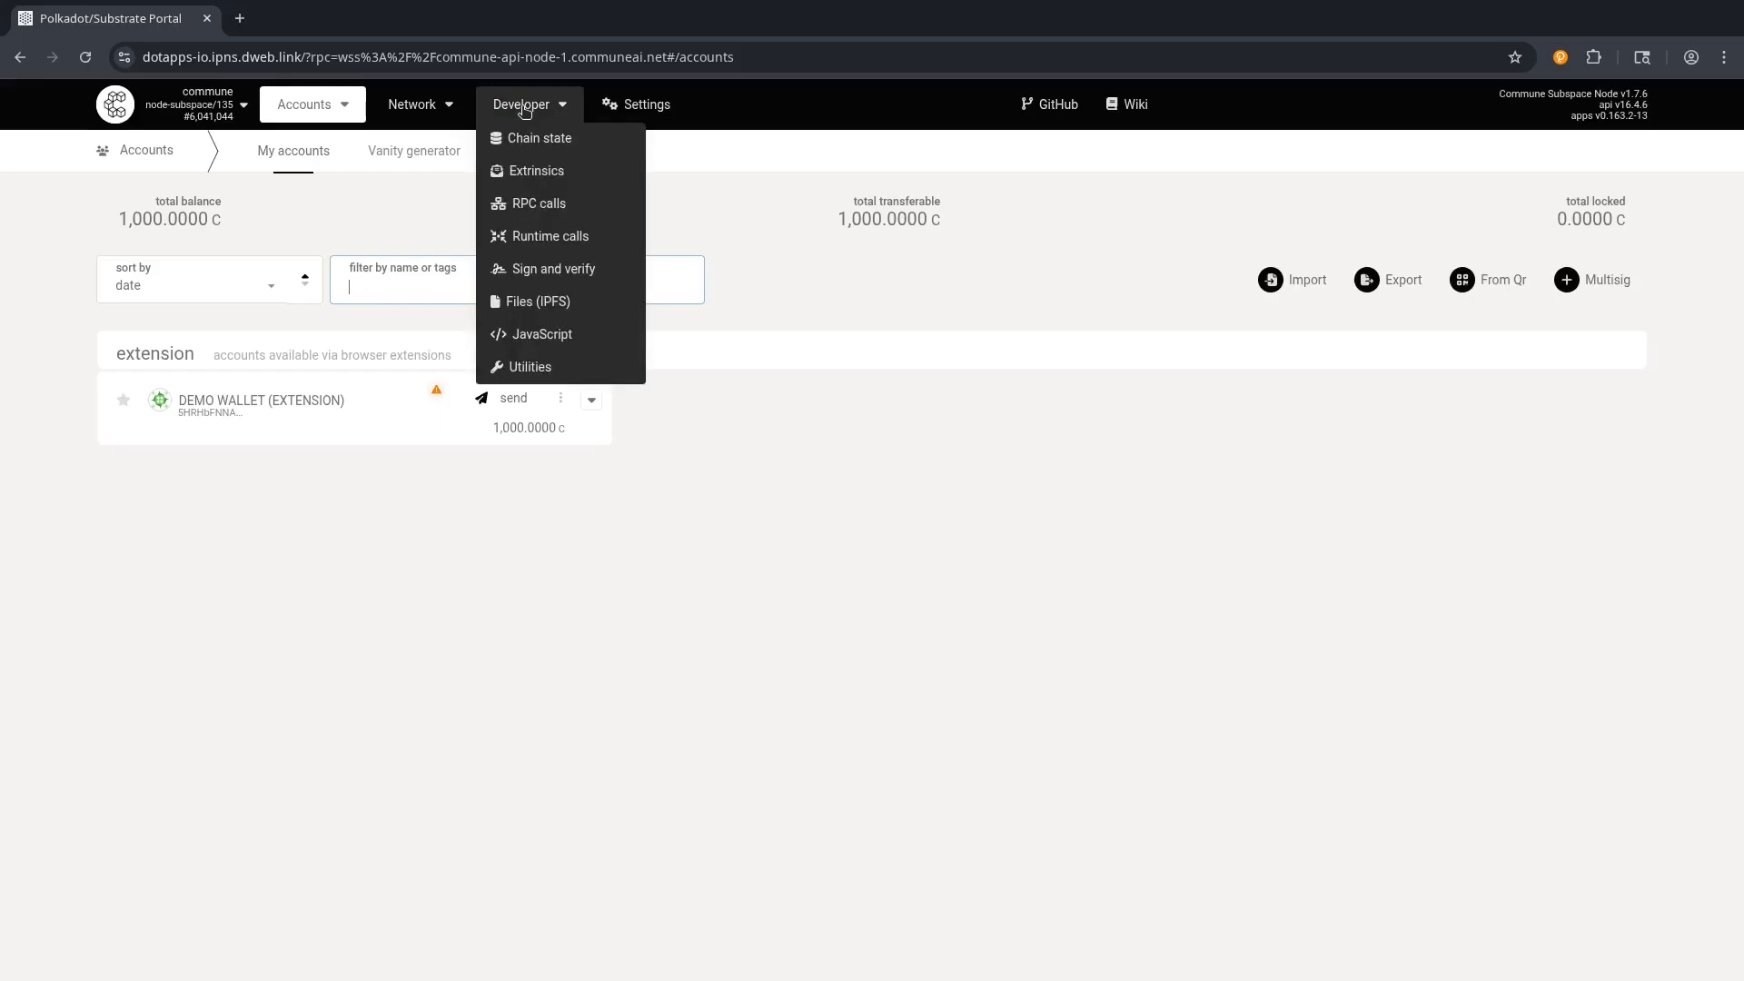
pyautogui.click(526, 145)
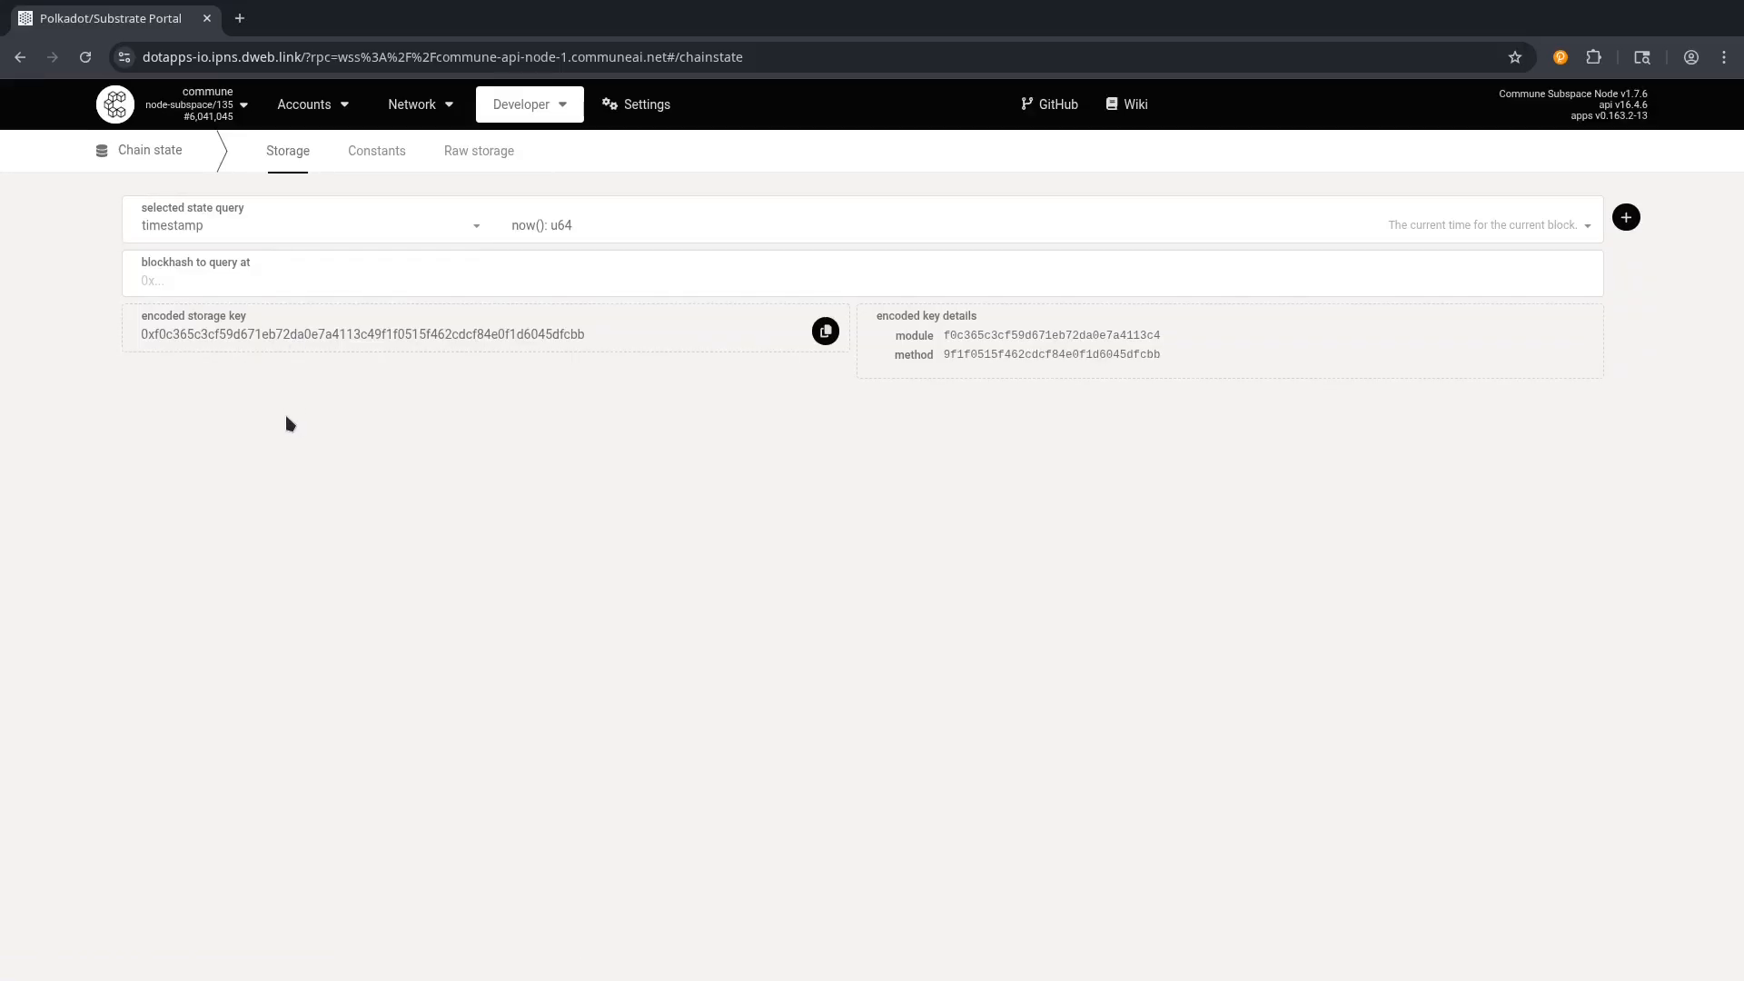
pyautogui.click(217, 224)
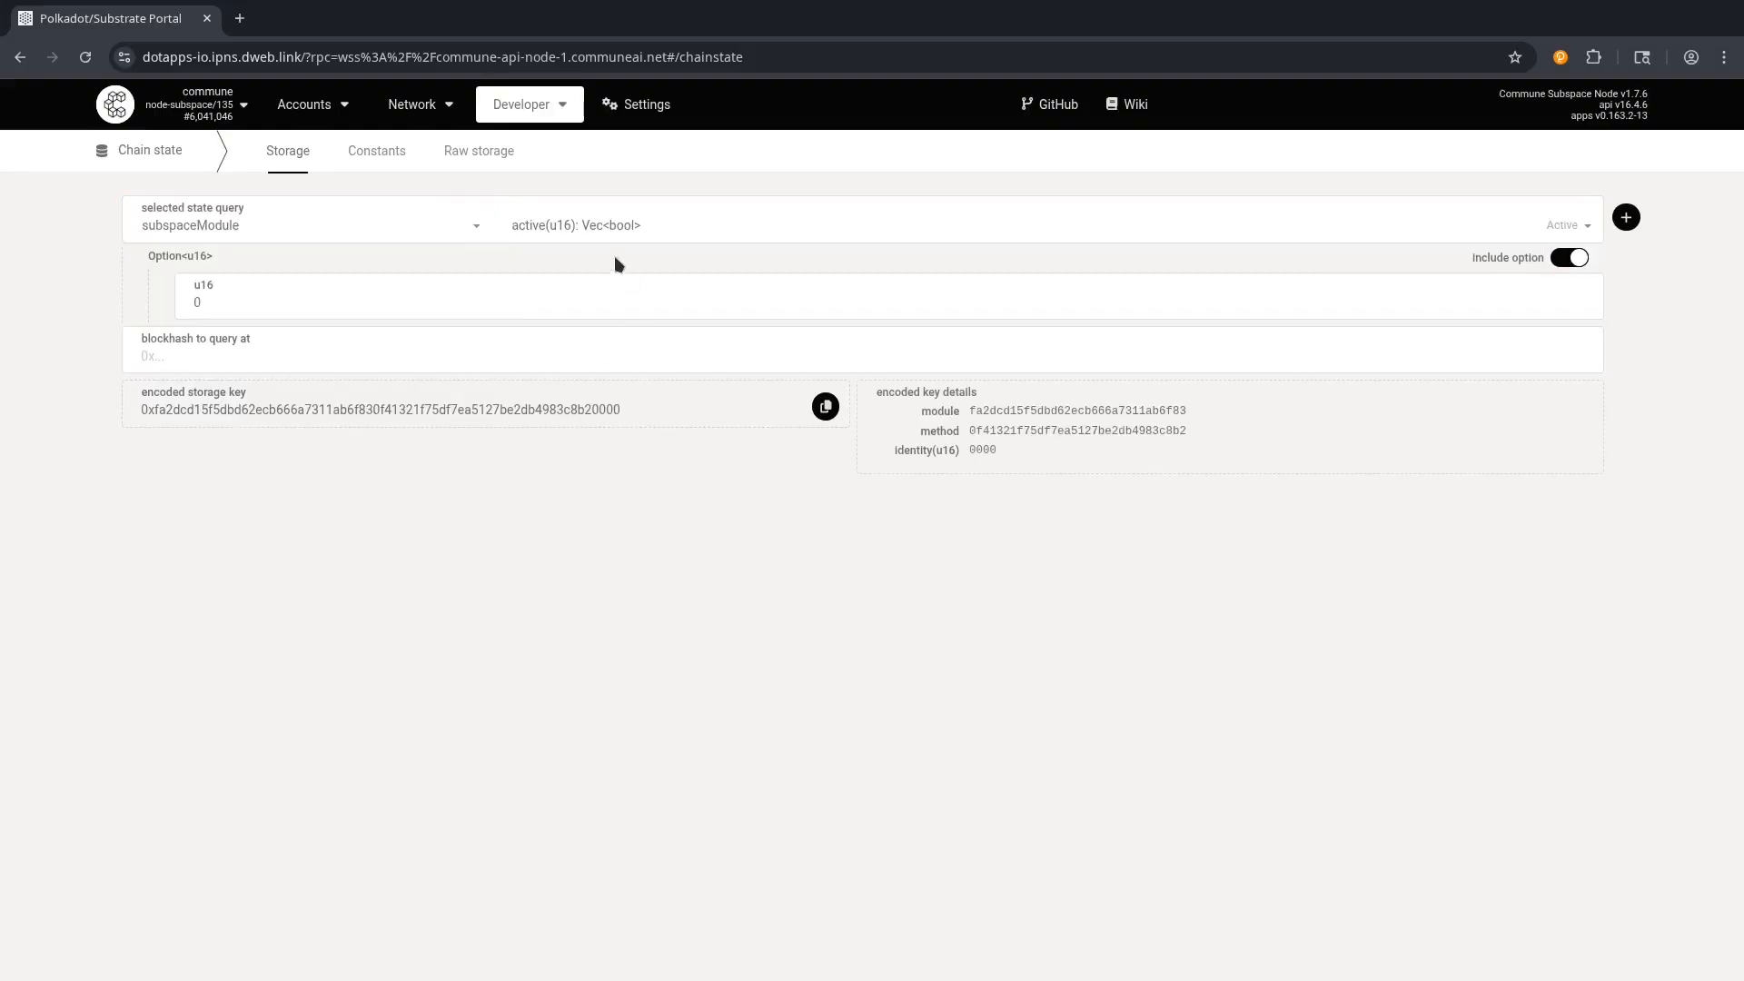
pyautogui.click(564, 225)
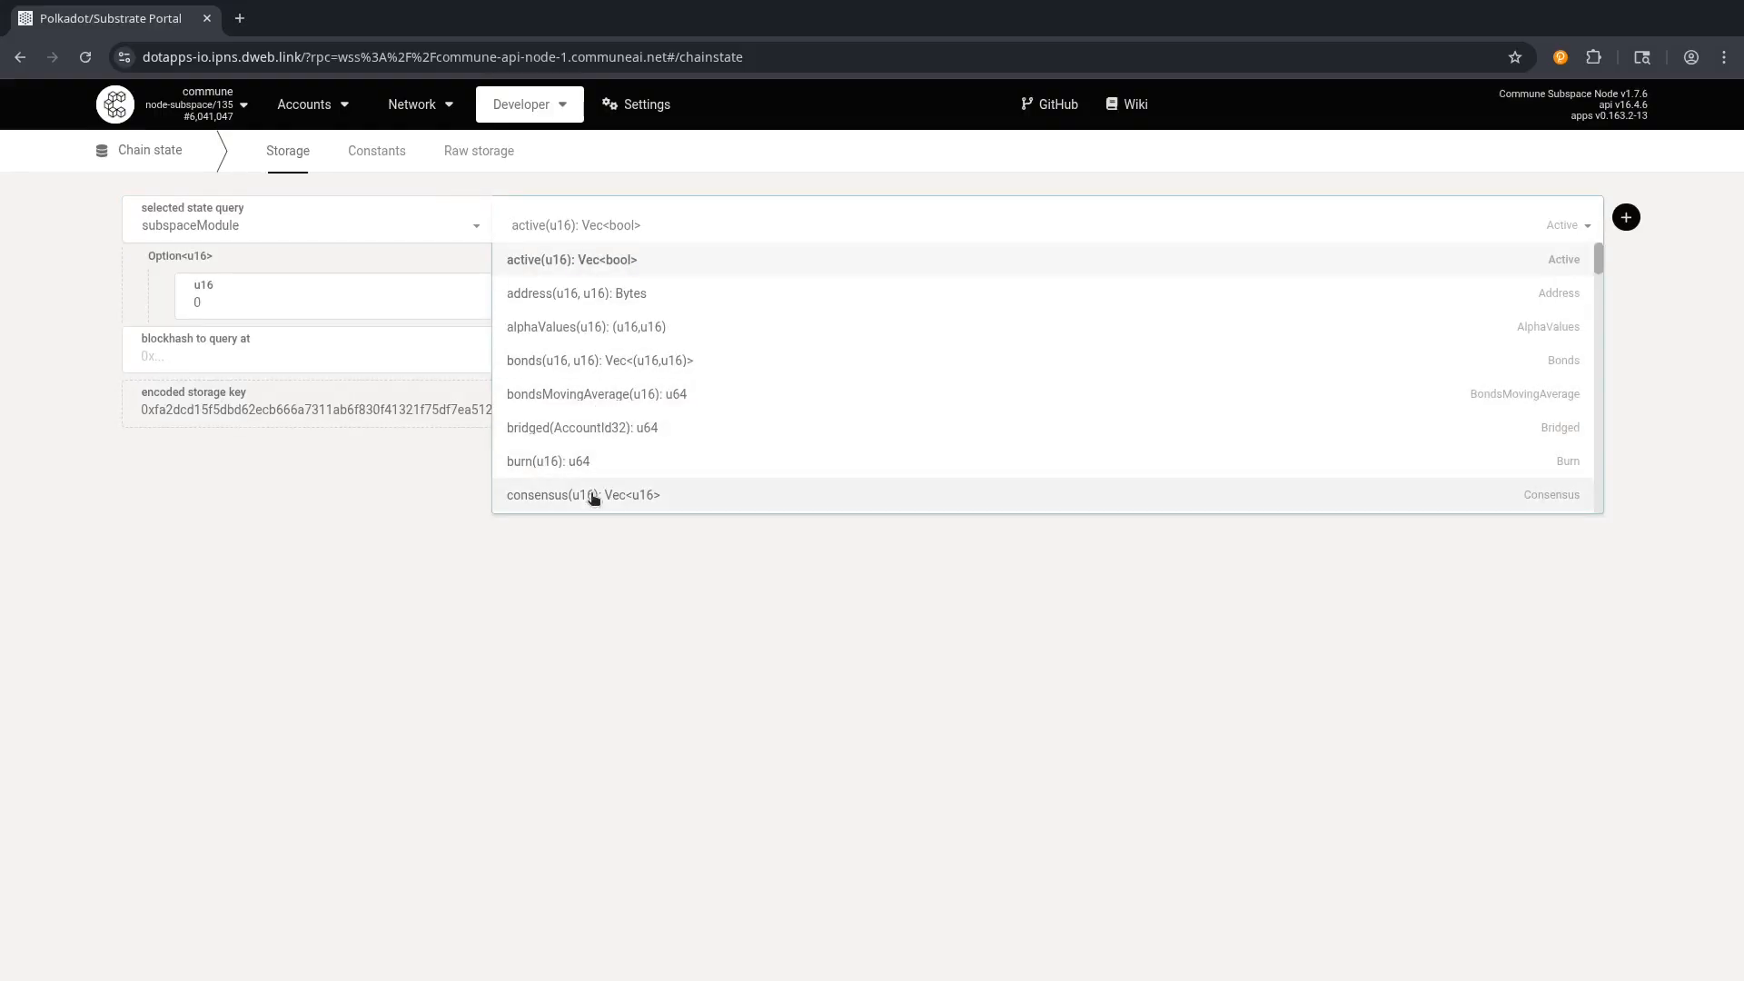
pyautogui.scroll(-3, 592, 491)
pyautogui.scroll(-4, 597, 408)
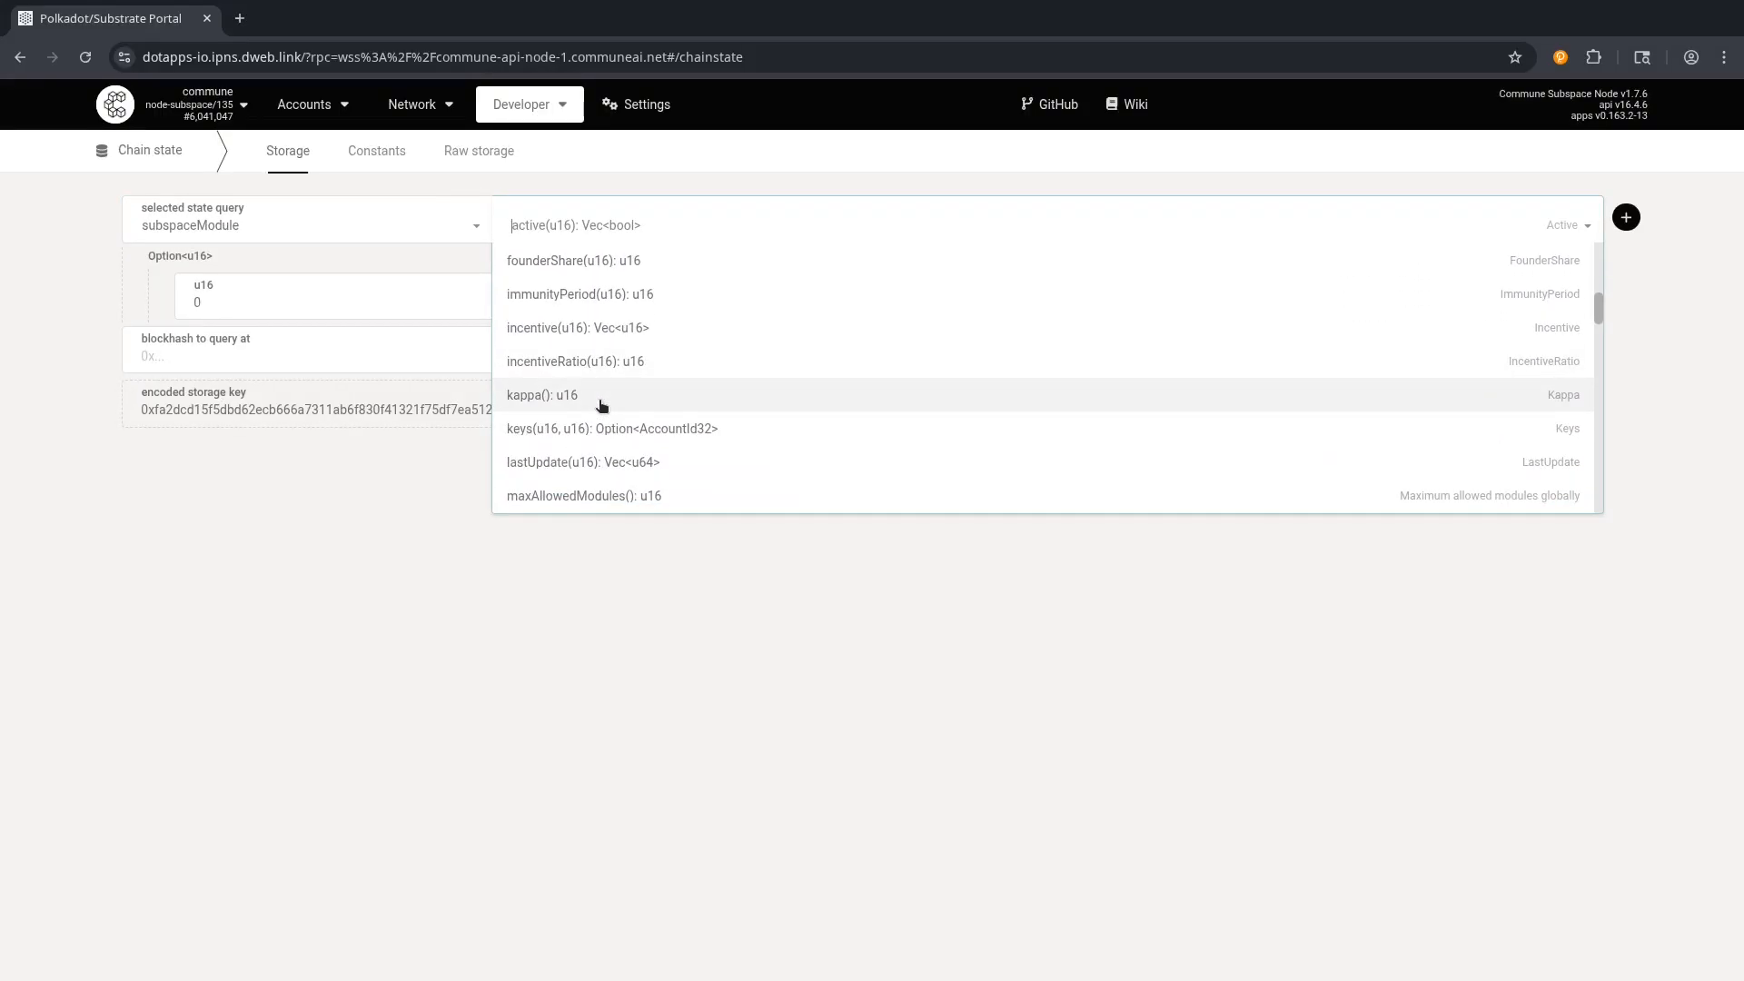
pyautogui.scroll(10, 596, 404)
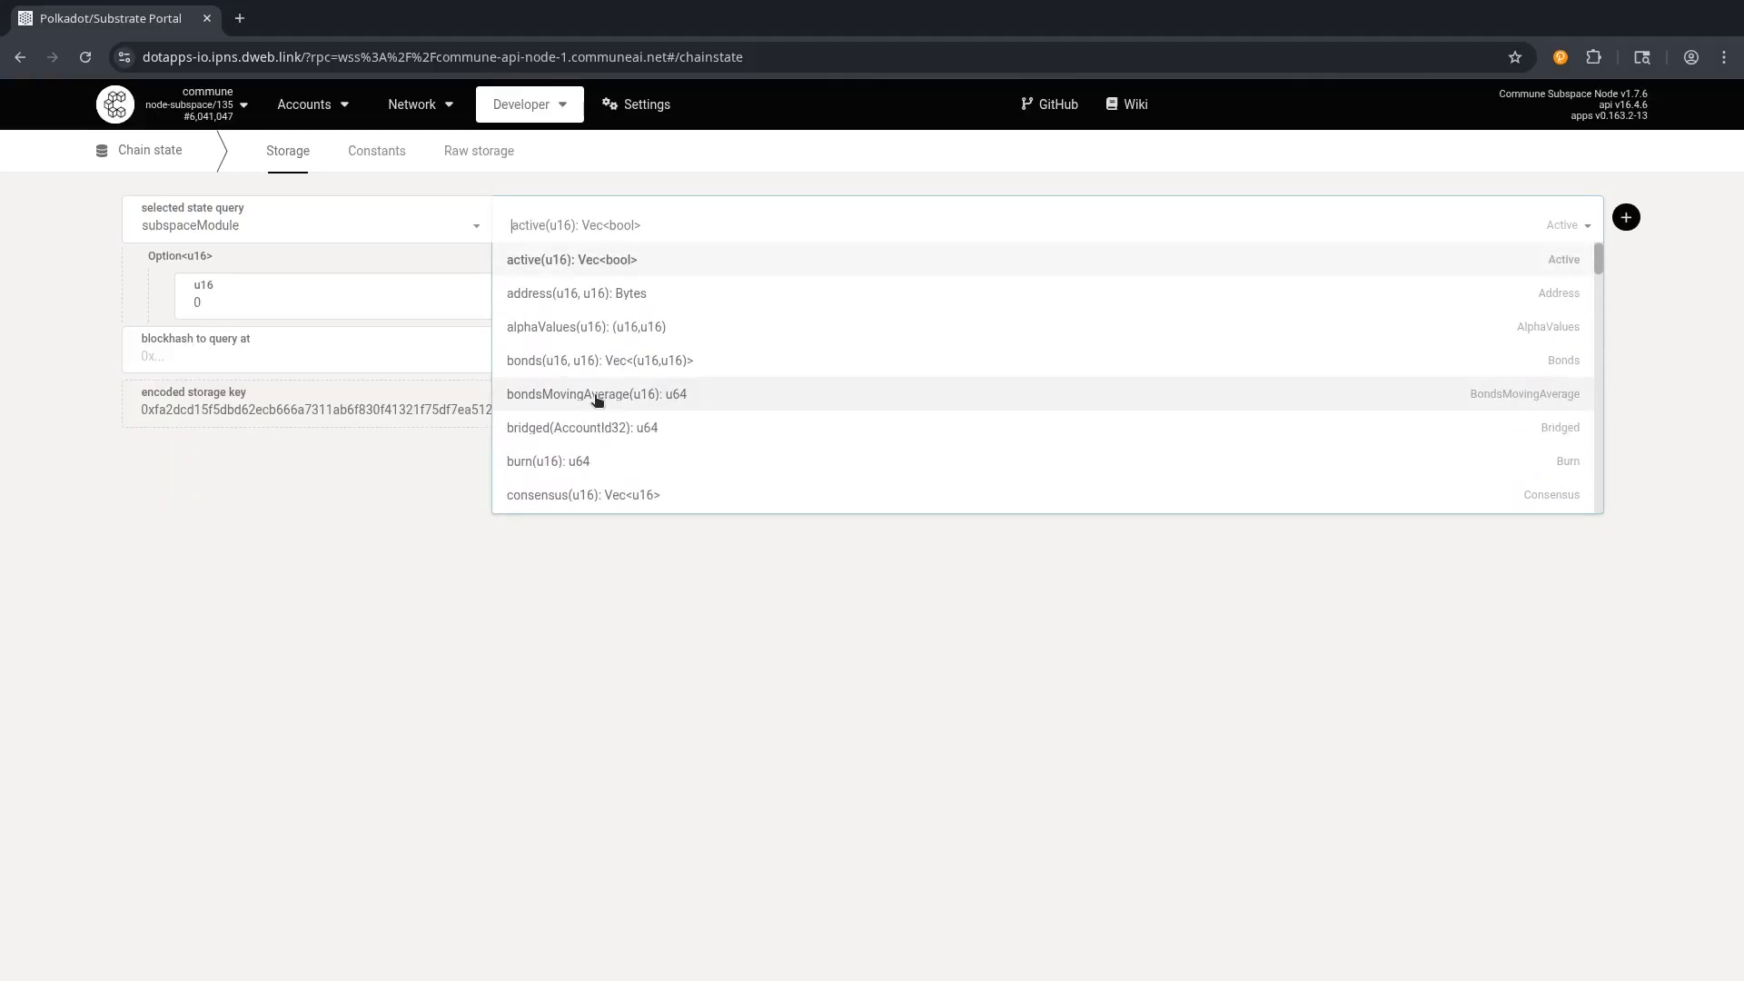
pyautogui.write('stake')
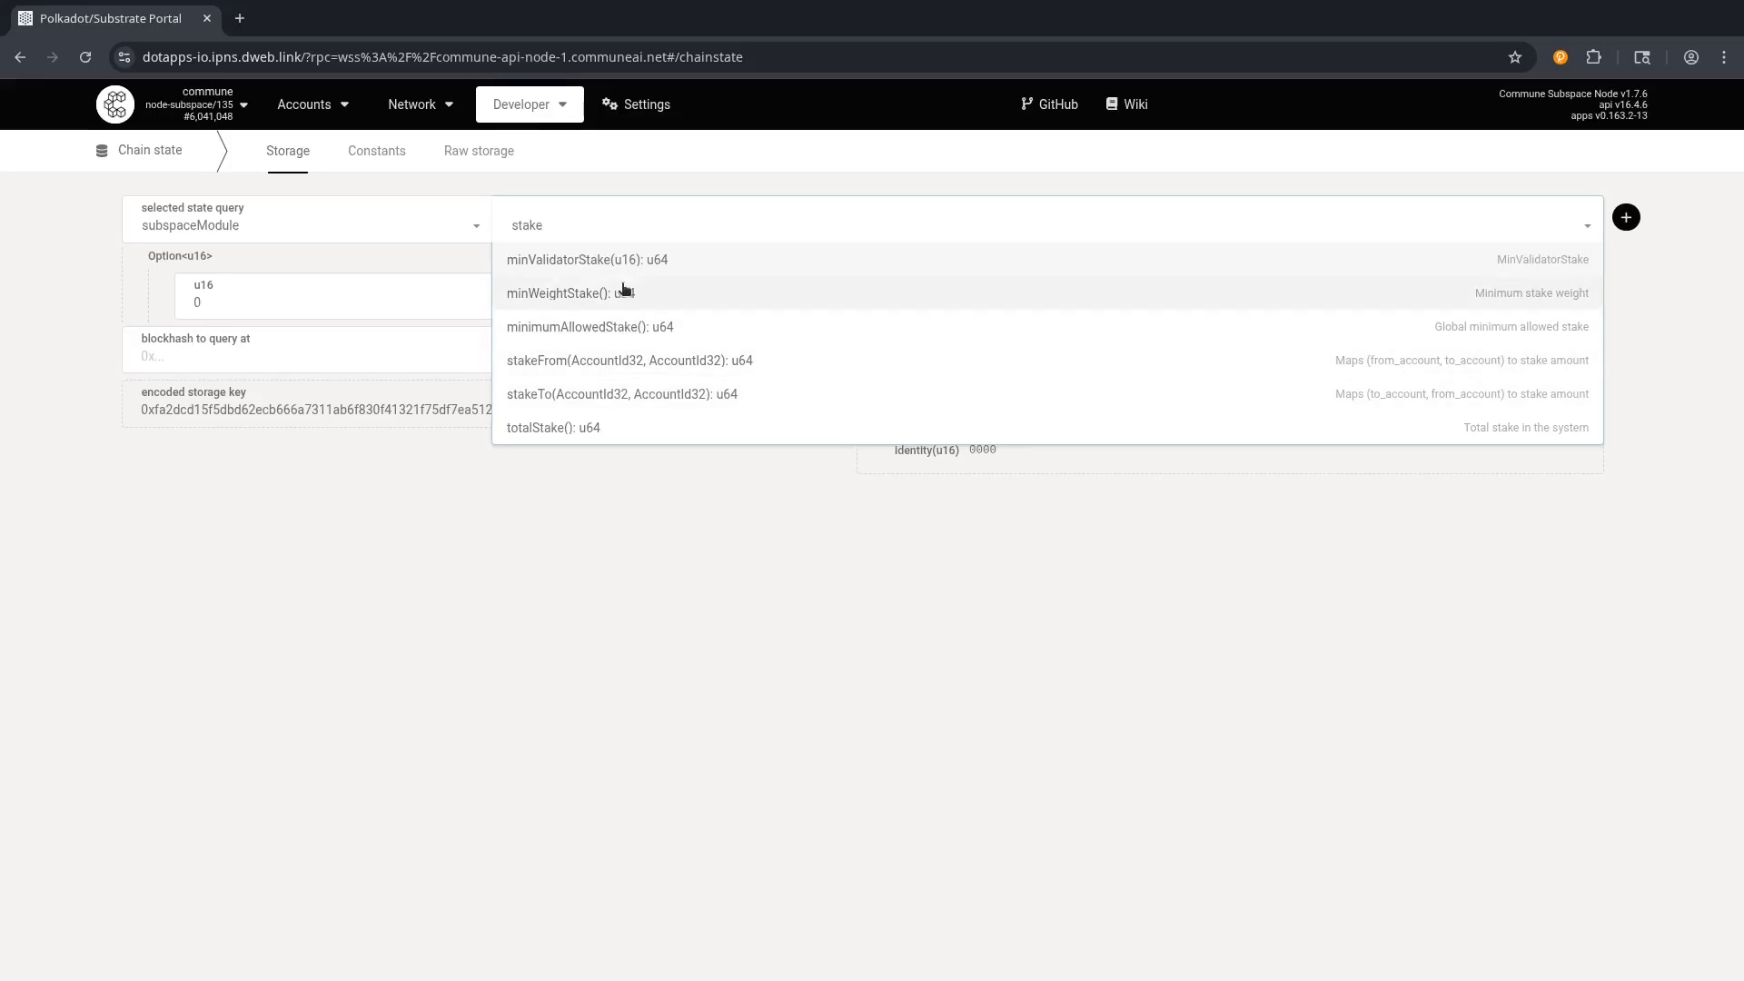
pyautogui.click(557, 362)
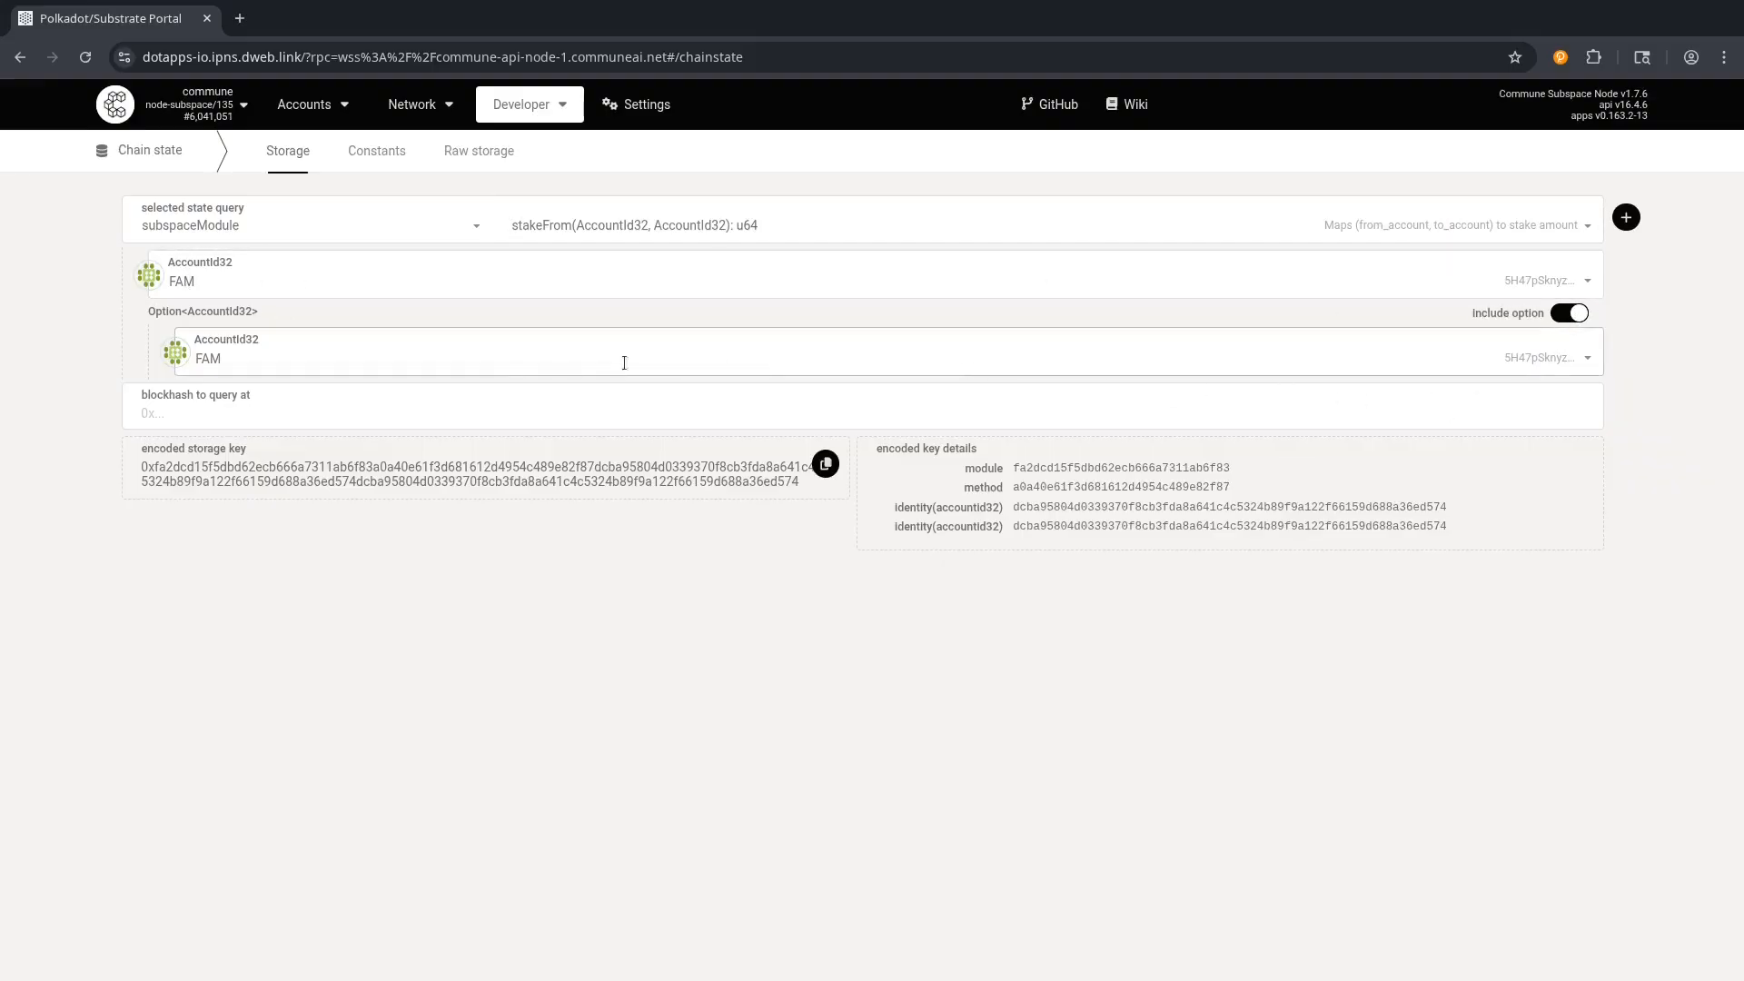
# Query stakeFrom for the FAM account without the optional second key.
pyautogui.click(245, 358)
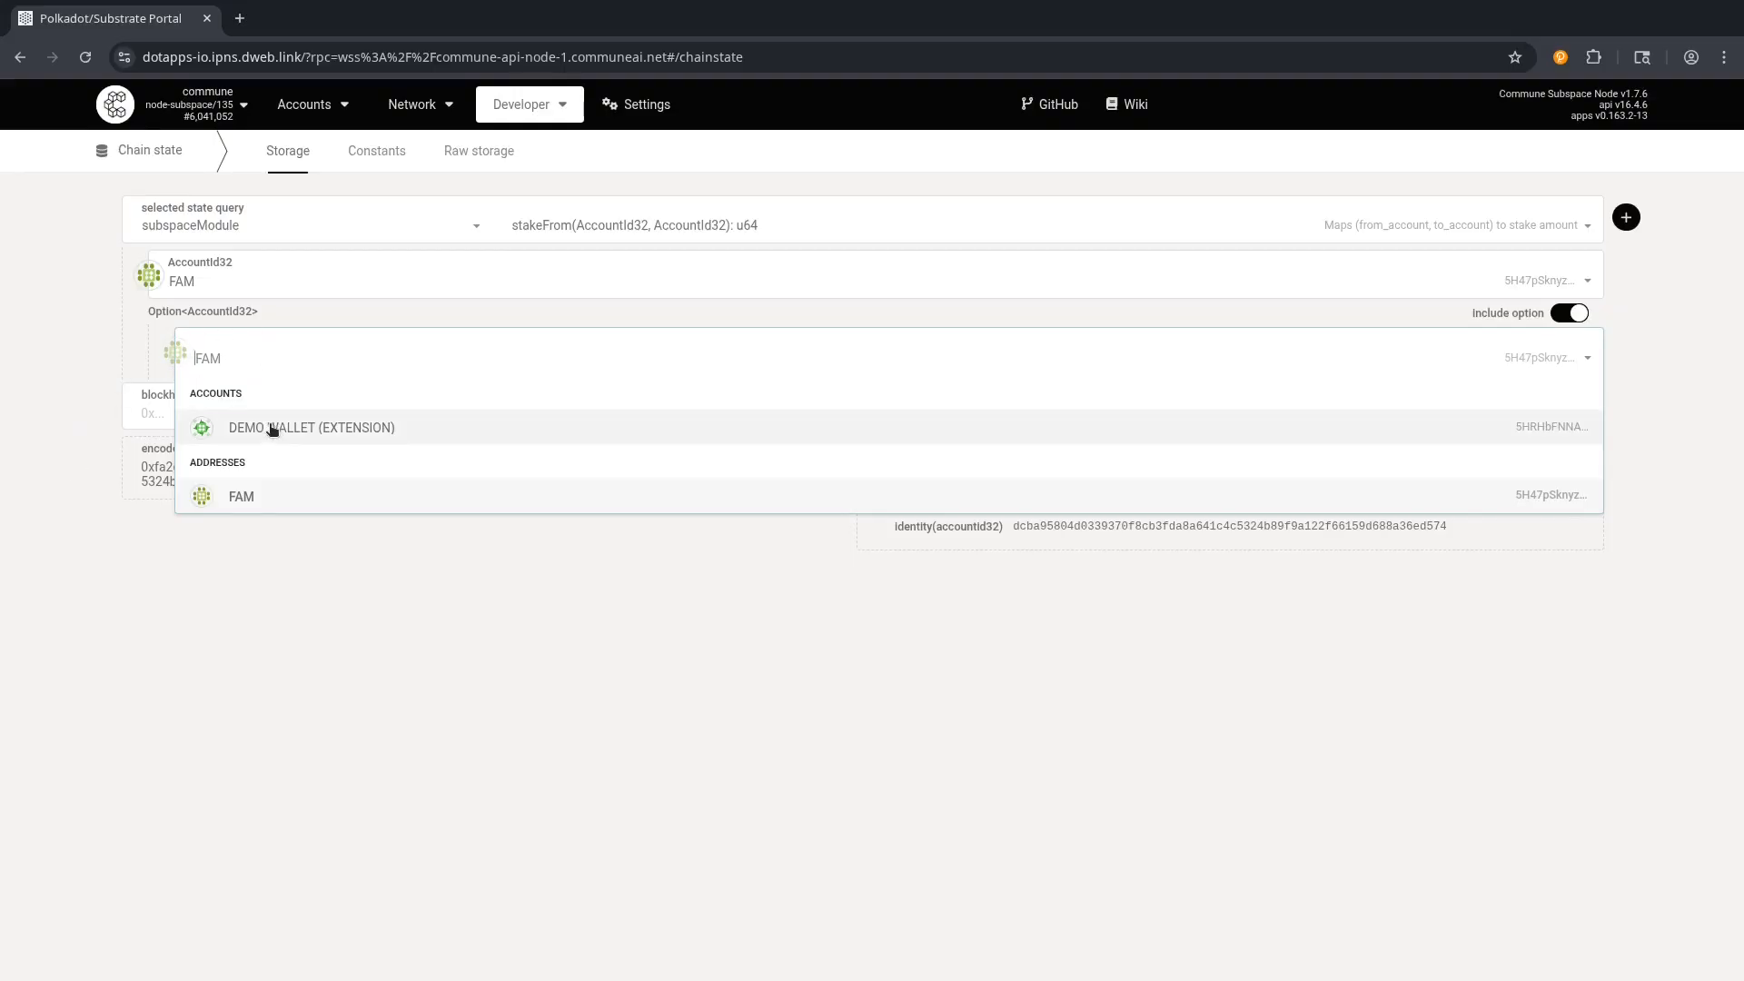
pyautogui.click(85, 349)
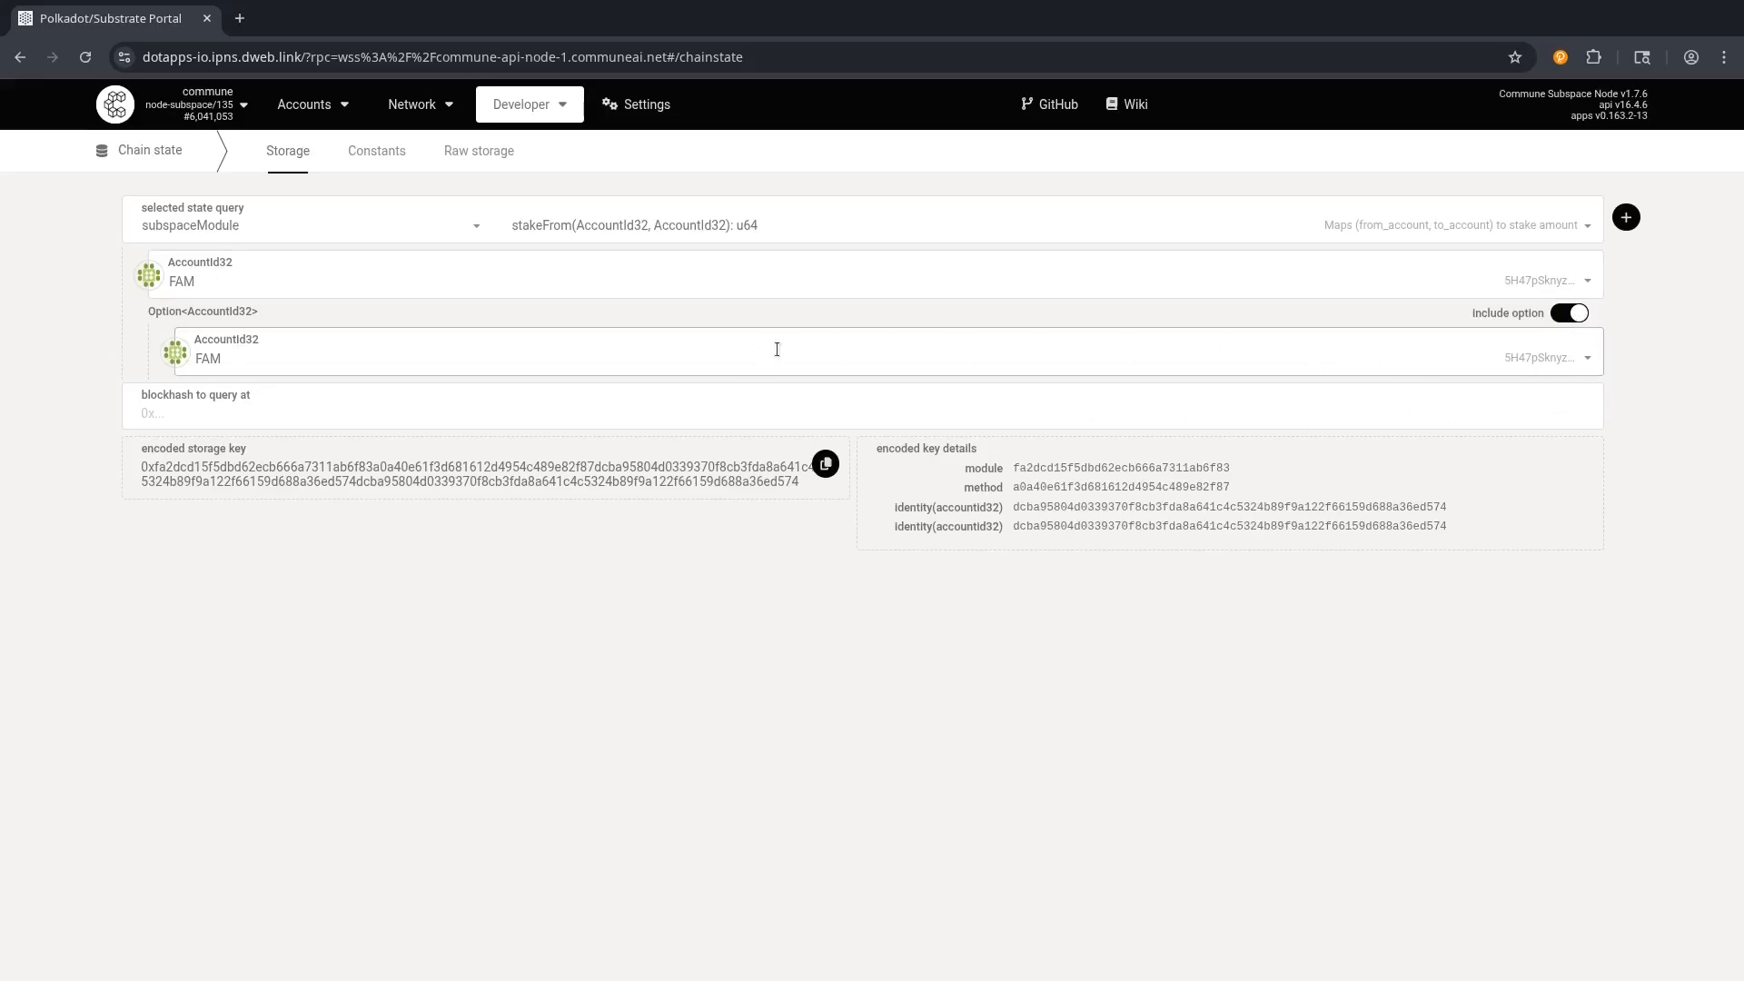
pyautogui.click(1572, 315)
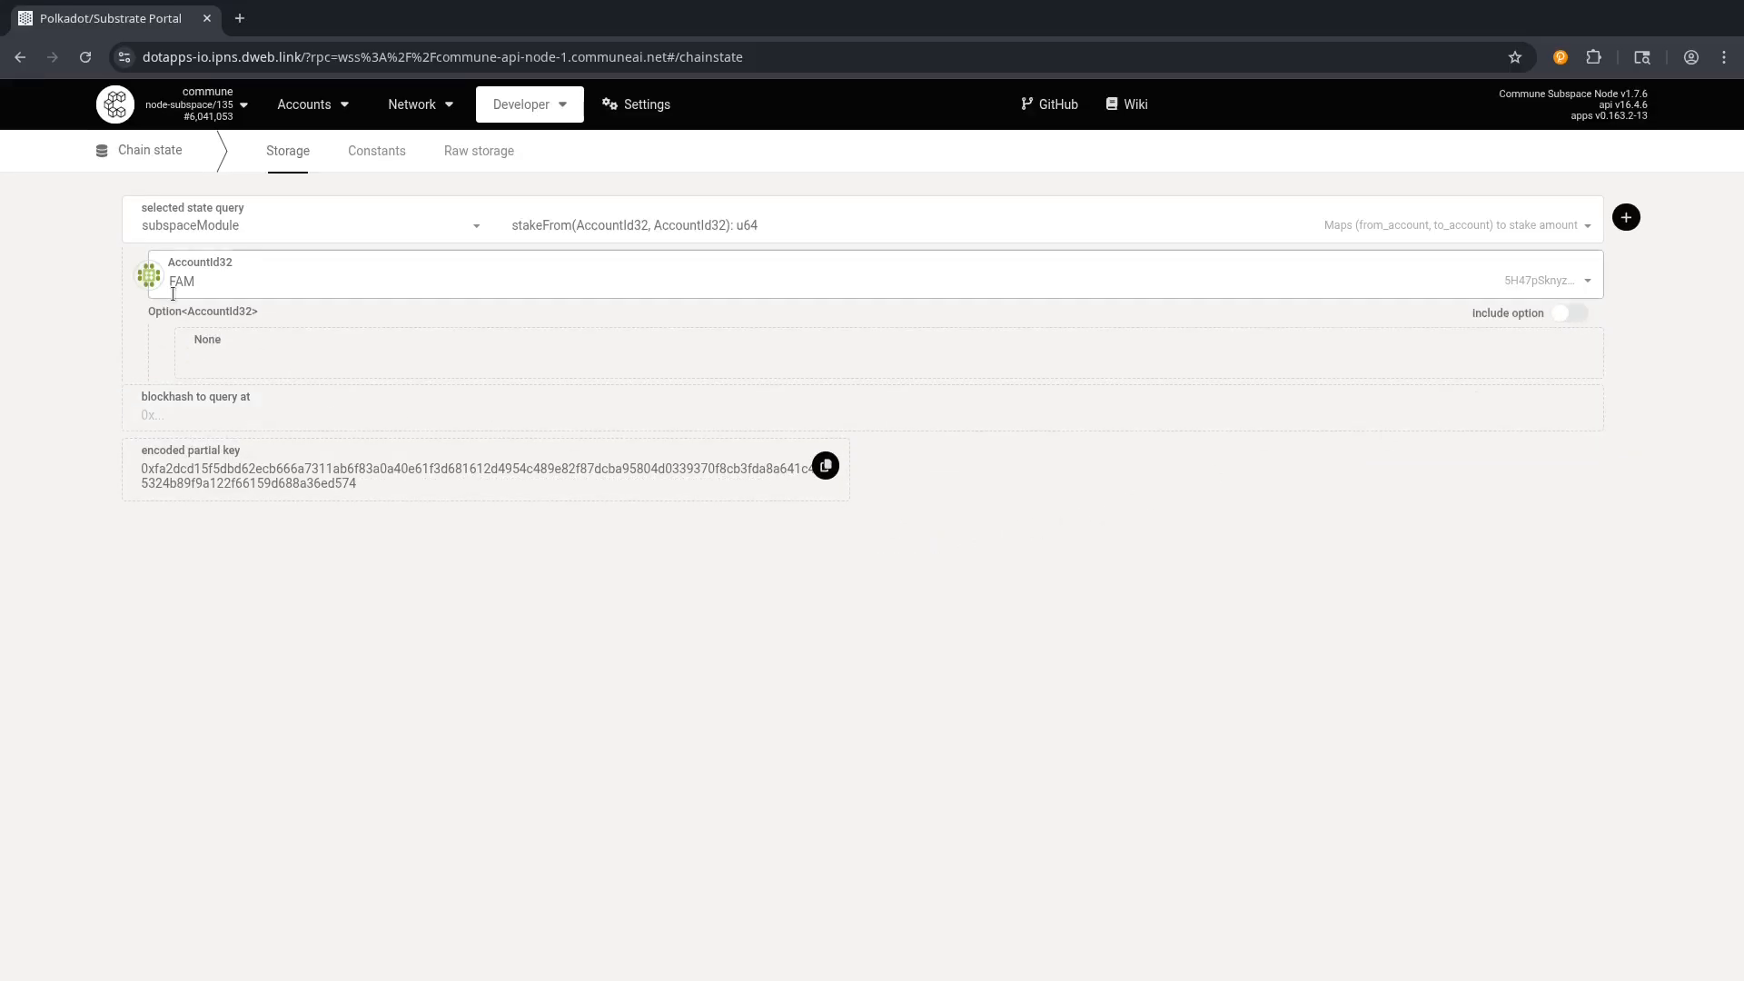
pyautogui.click(1621, 221)
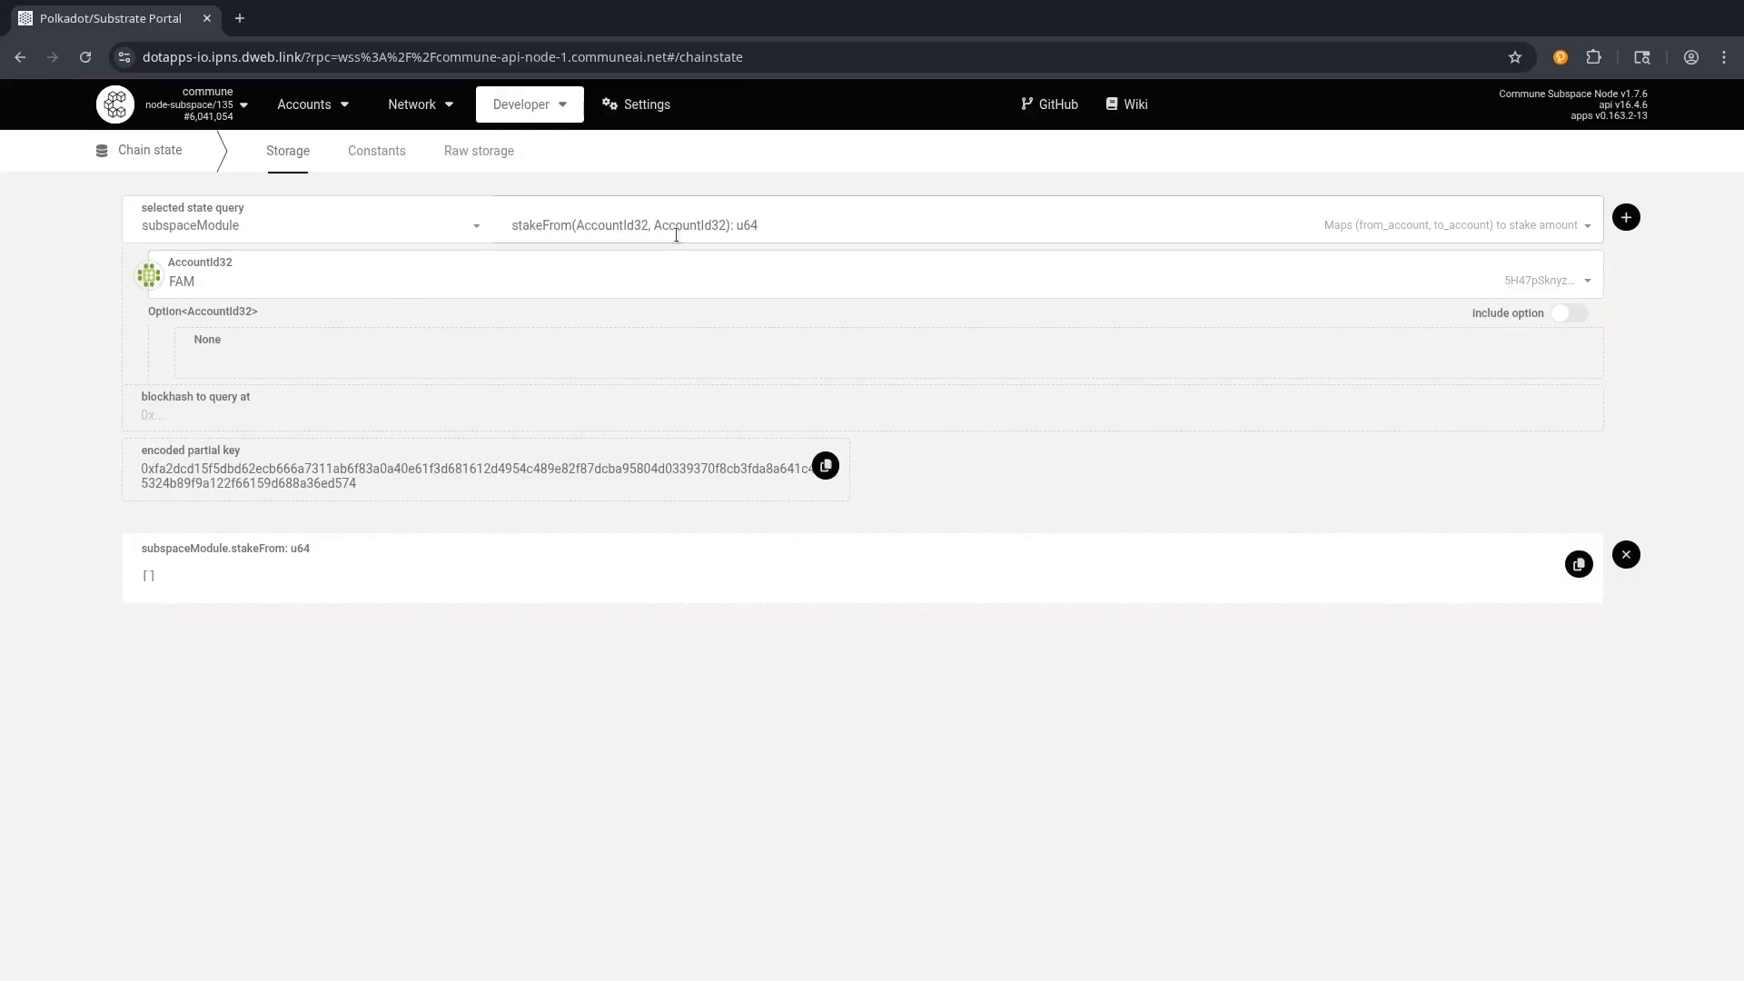
# Query subspaceModule stakeTo for FAM without the optional second key.
pyautogui.click(631, 219)
pyautogui.write('st')
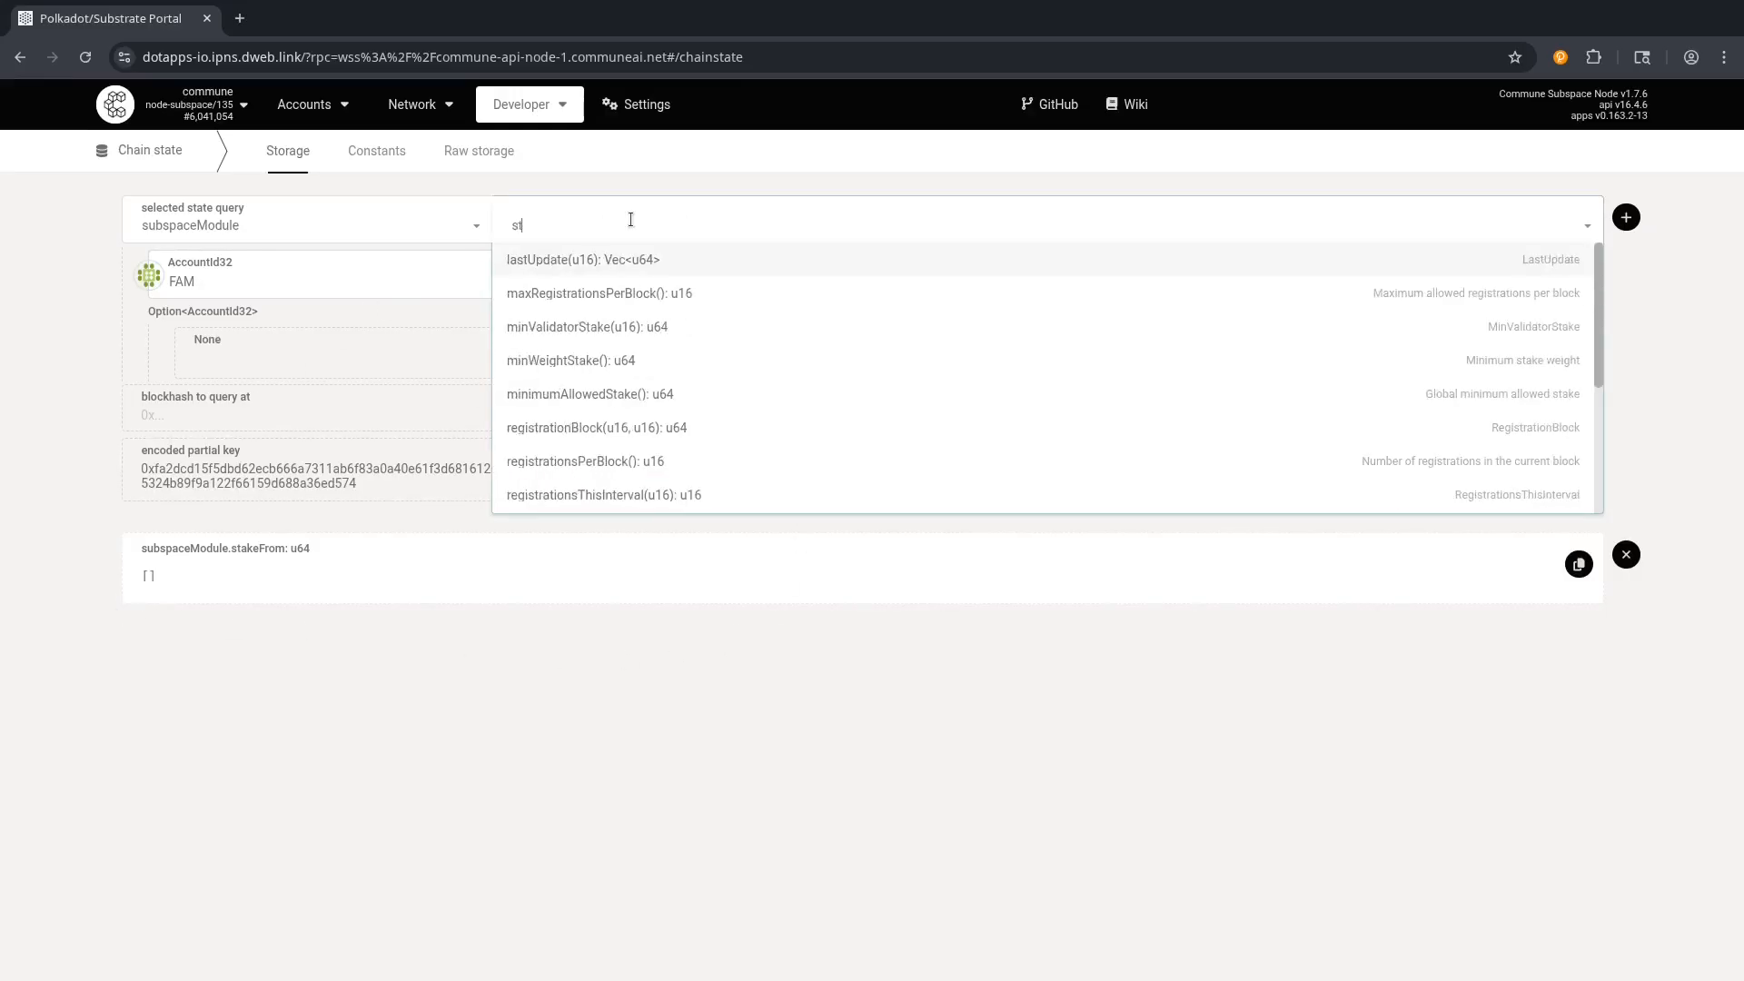
pyautogui.write('akeTo')
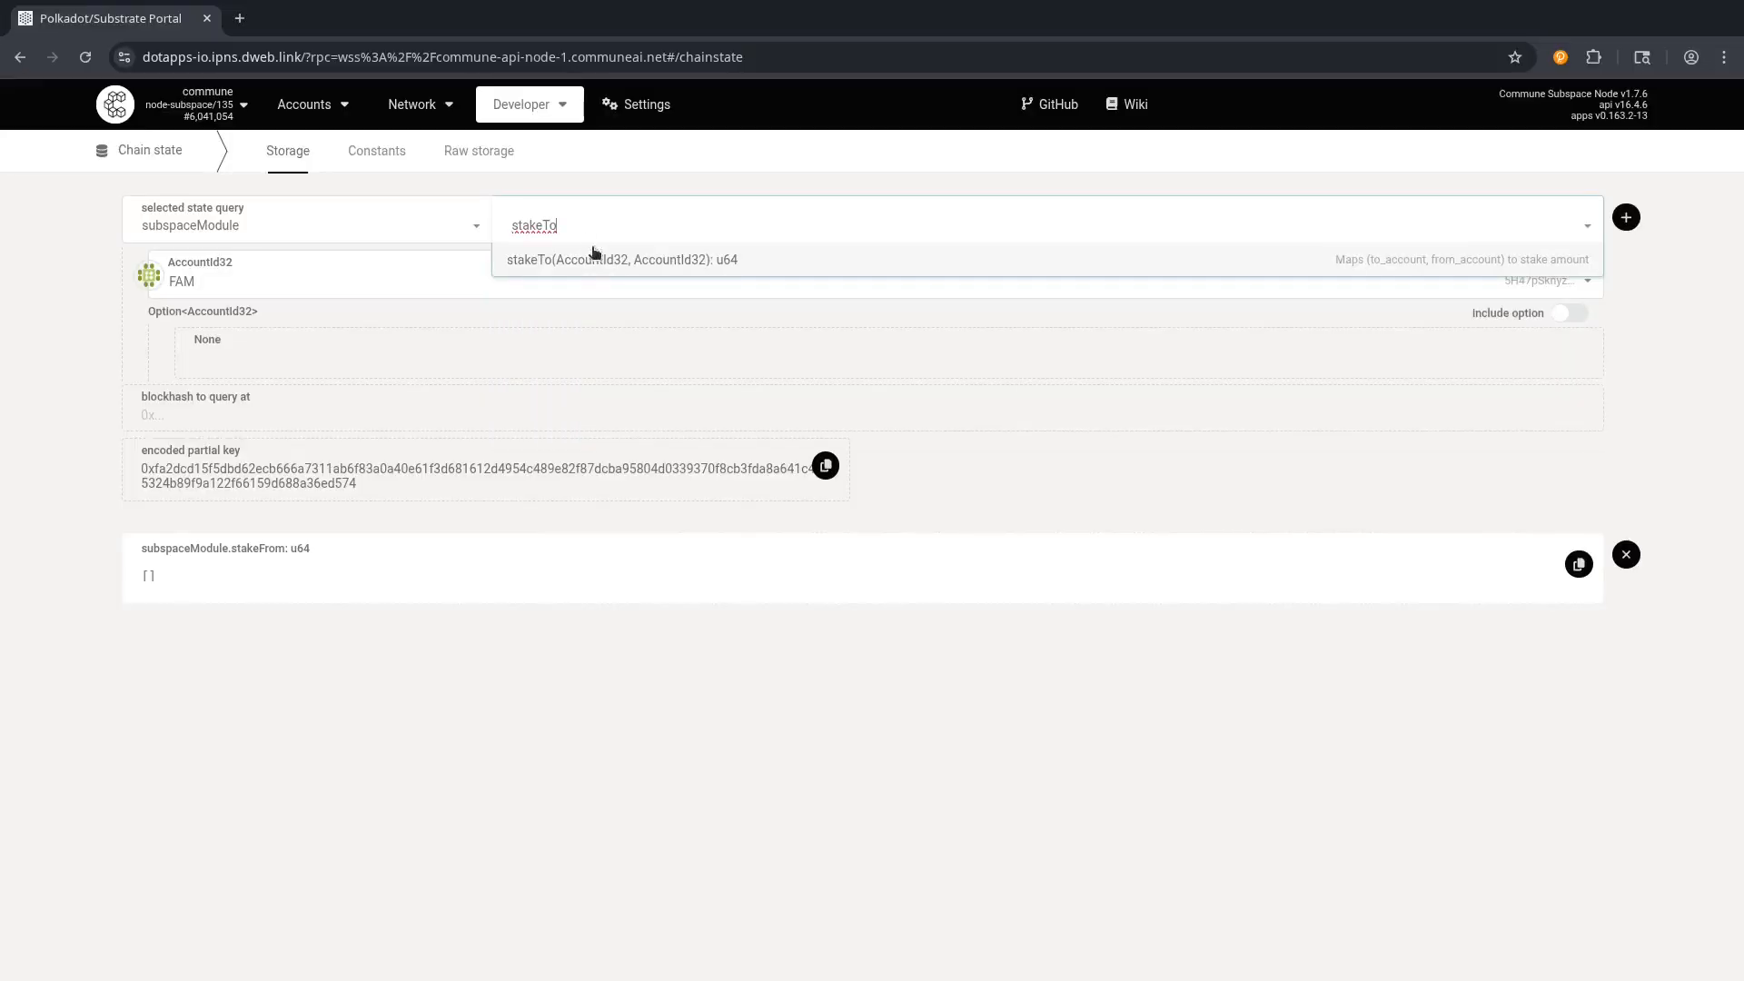
pyautogui.click(590, 263)
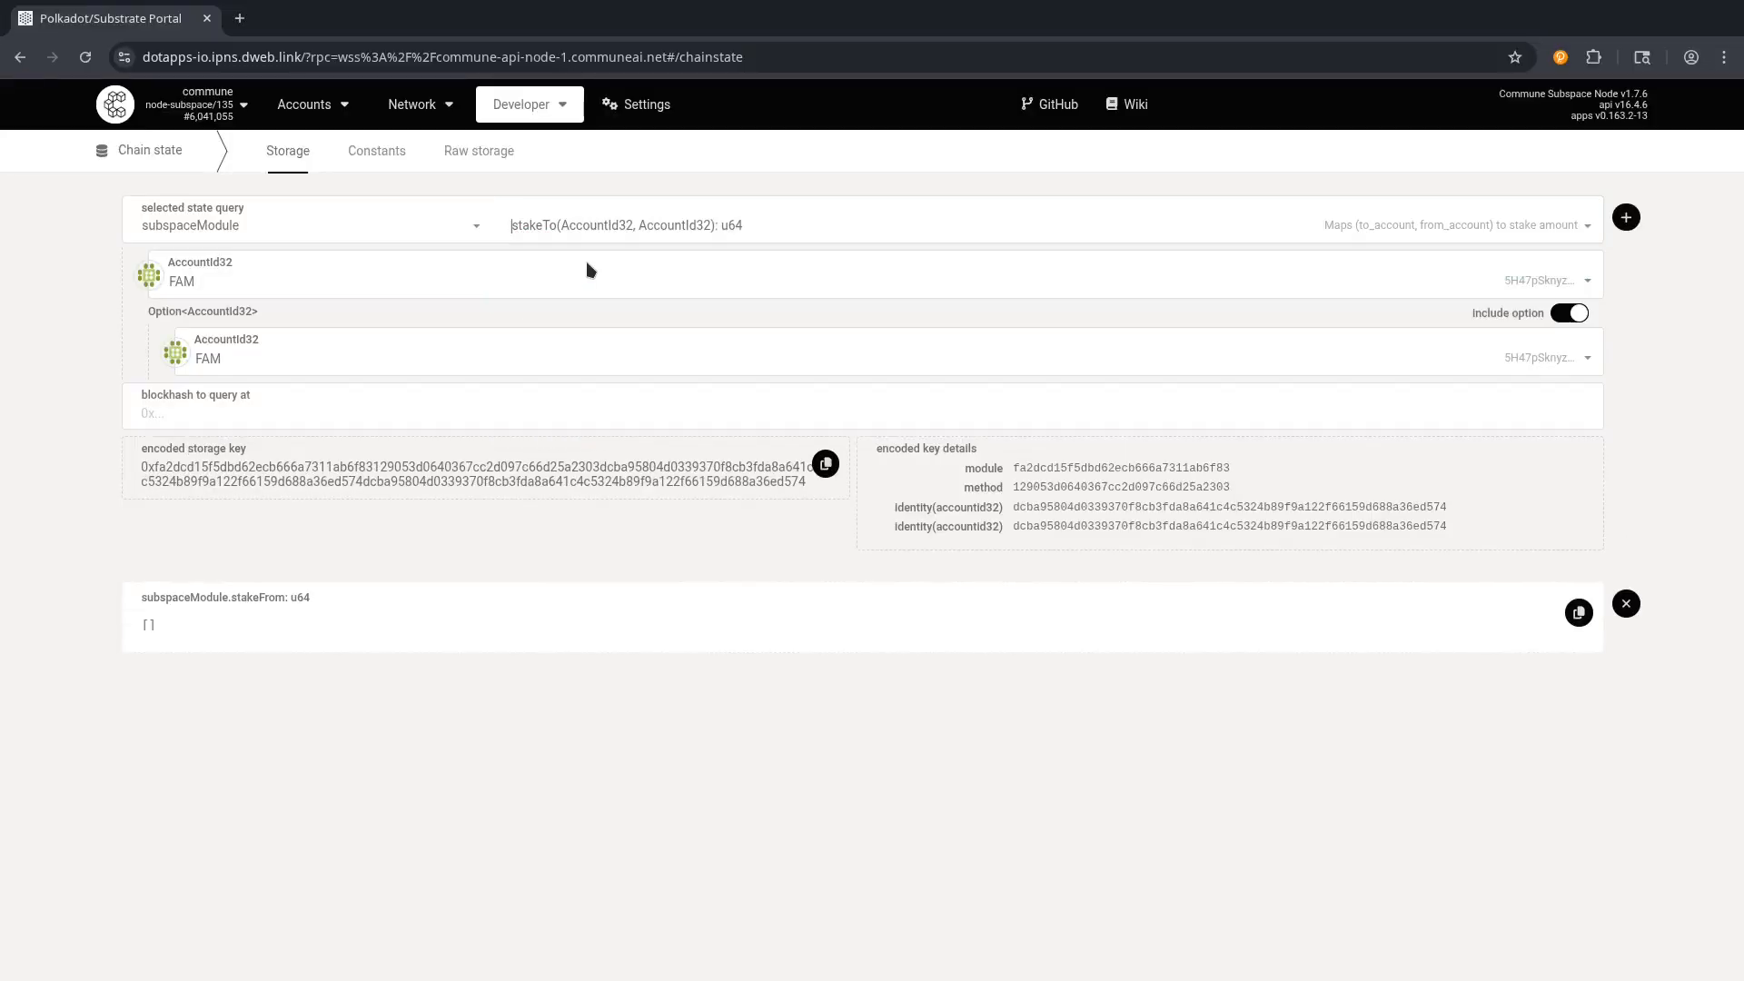
pyautogui.click(1569, 315)
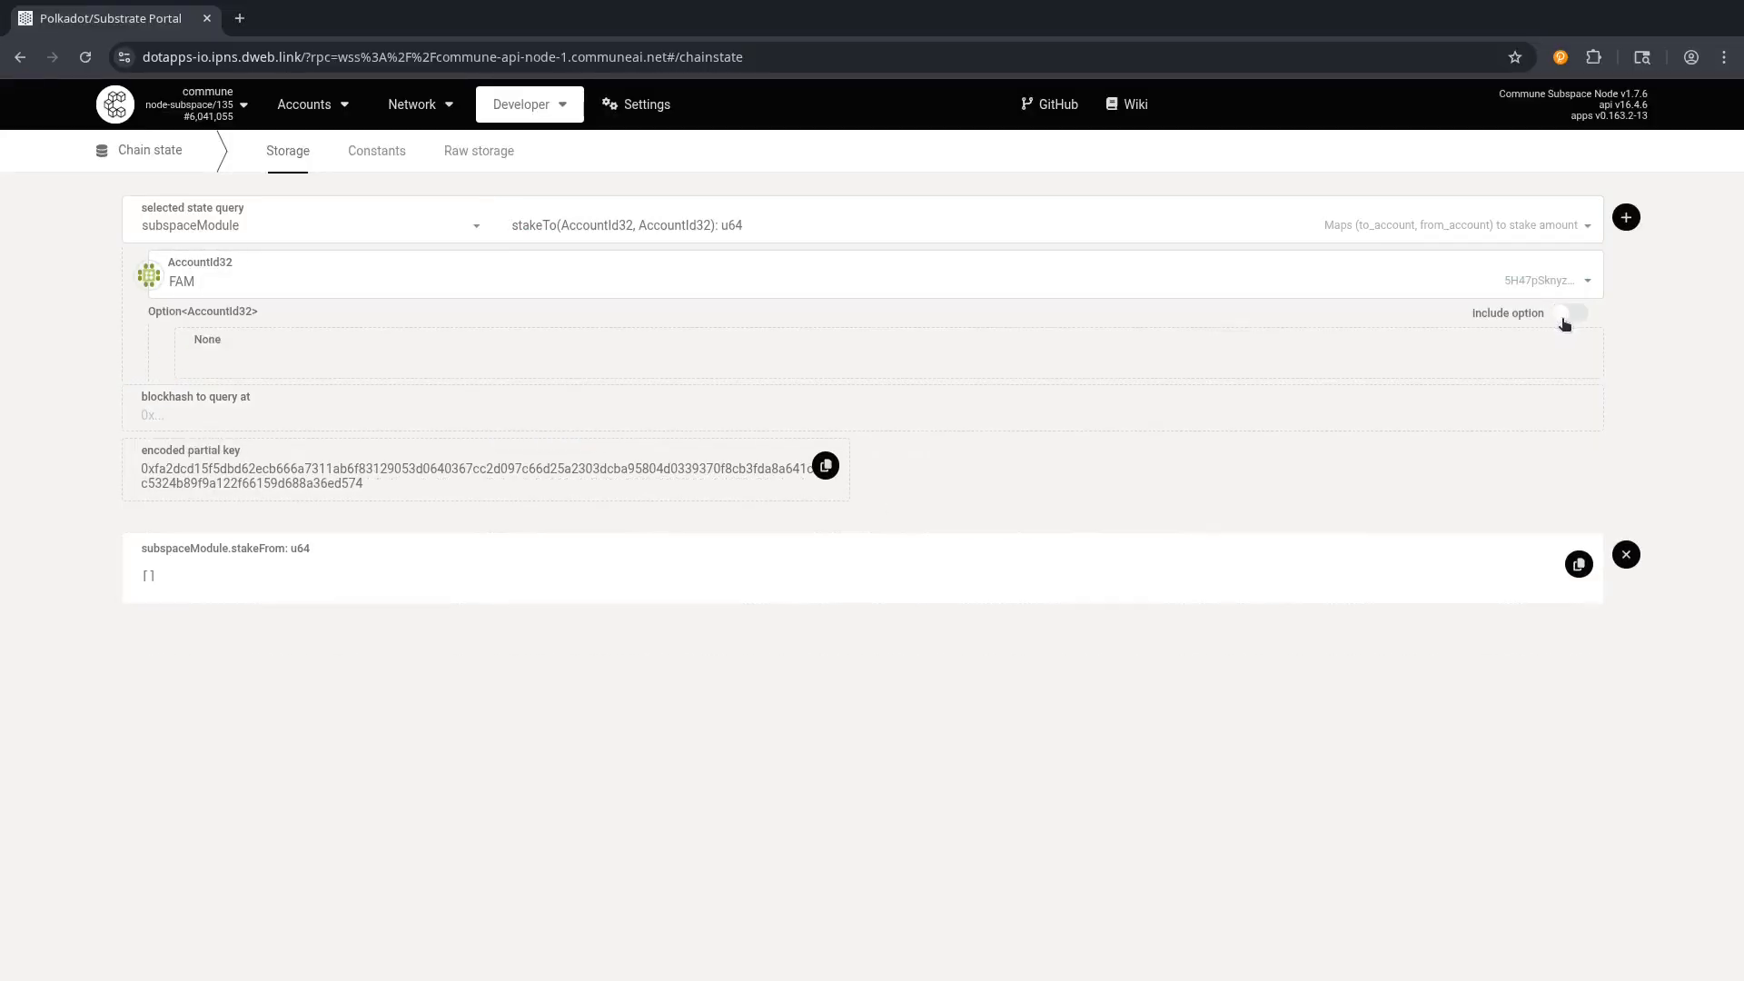
pyautogui.click(1625, 219)
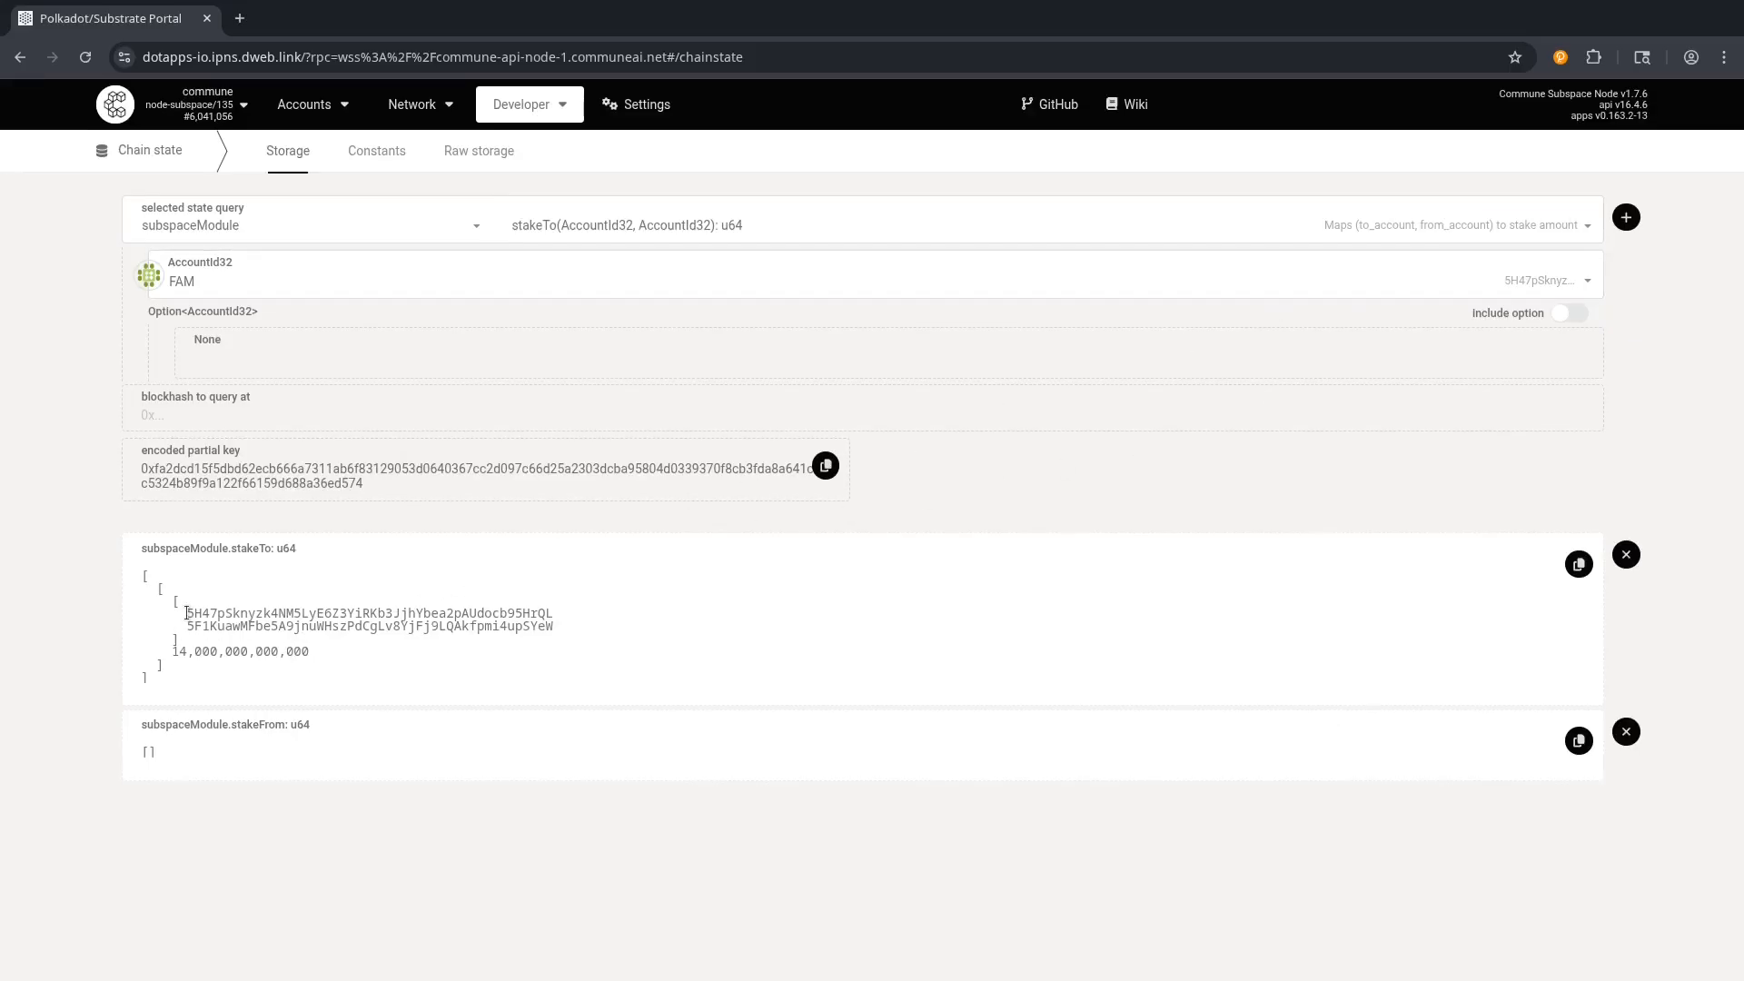
# Inspect the stakeTo result's staked address and the 14,000,000,000,000 amount.
pyautogui.moveTo(186, 614); pyautogui.dragTo(301, 627)
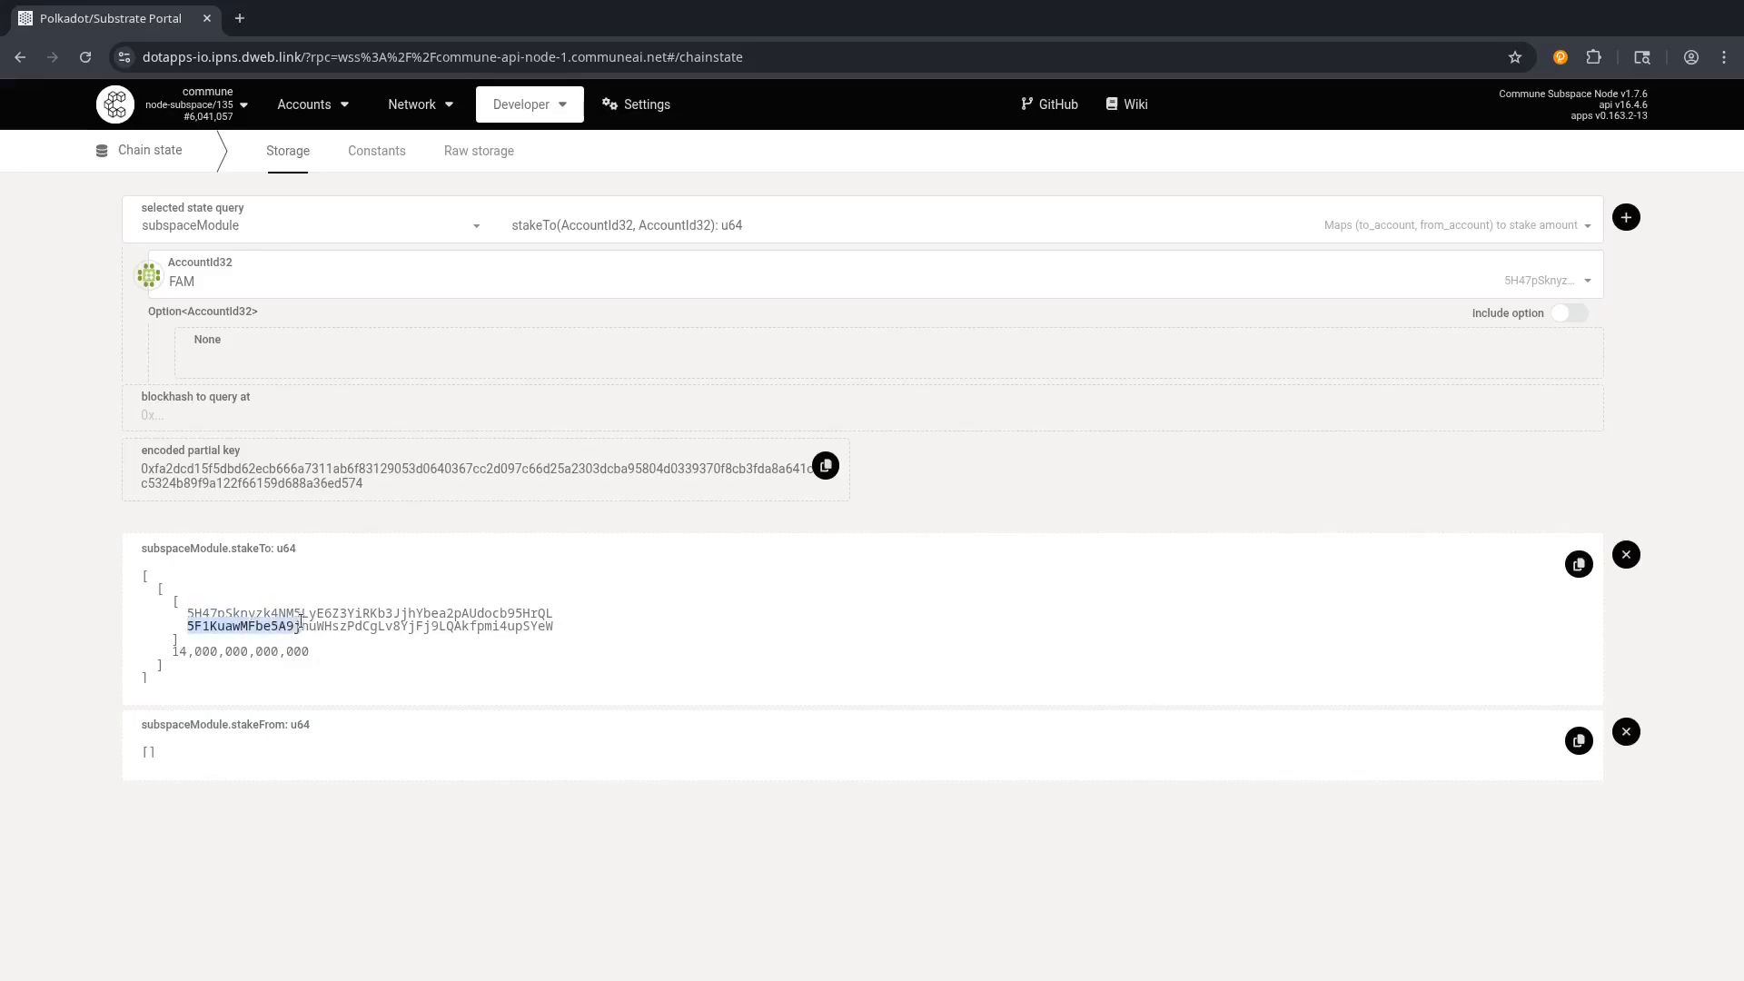
pyautogui.click(254, 692)
pyautogui.moveTo(171, 652); pyautogui.dragTo(214, 651)
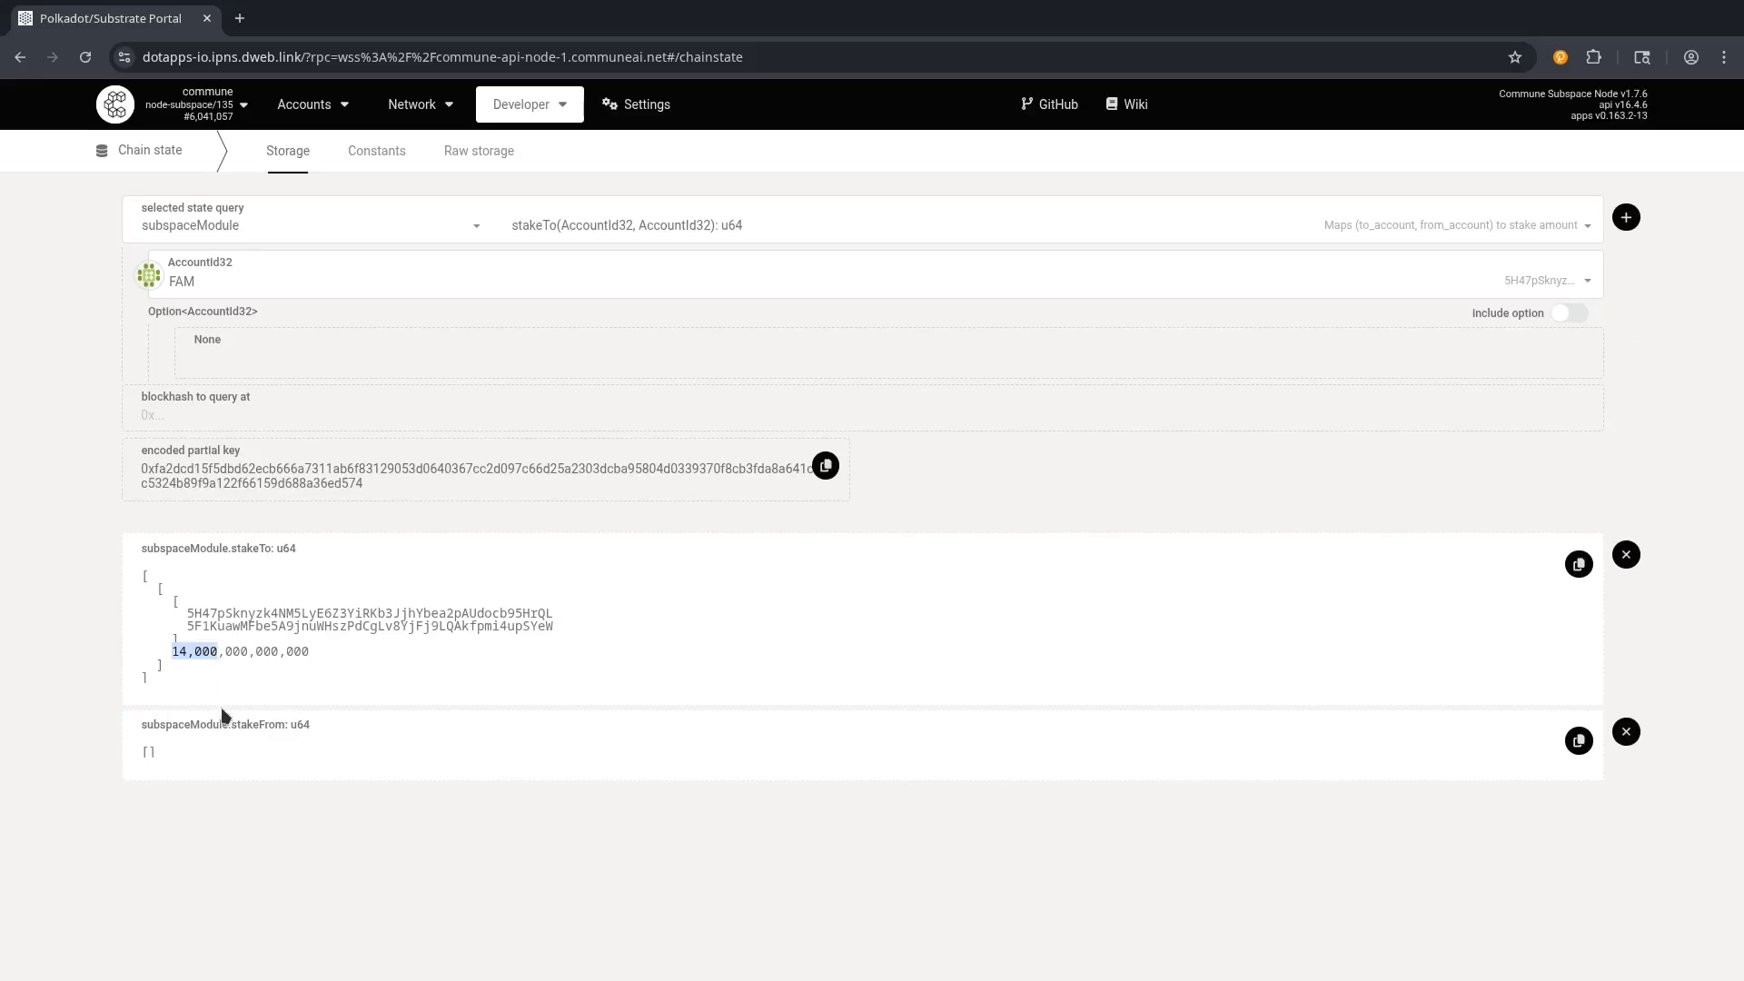
pyautogui.click(234, 682)
pyautogui.moveTo(313, 650); pyautogui.dragTo(225, 651)
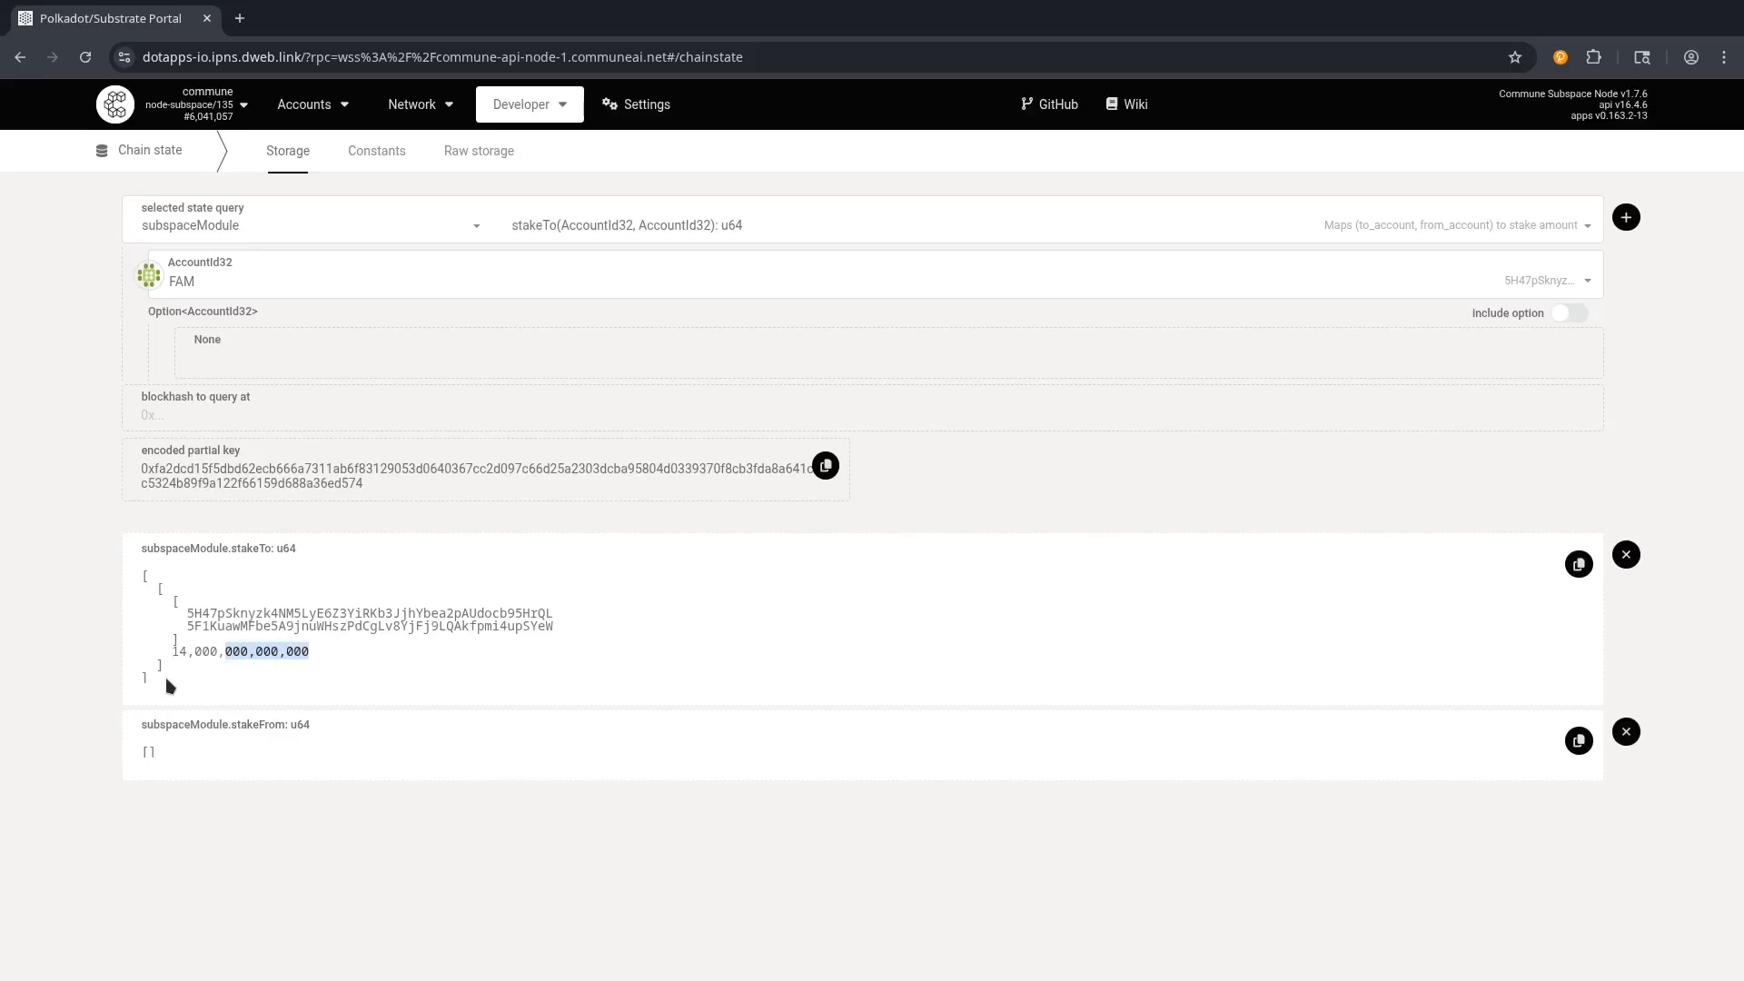
pyautogui.click(345, 664)
pyautogui.moveTo(221, 652); pyautogui.dragTo(172, 651)
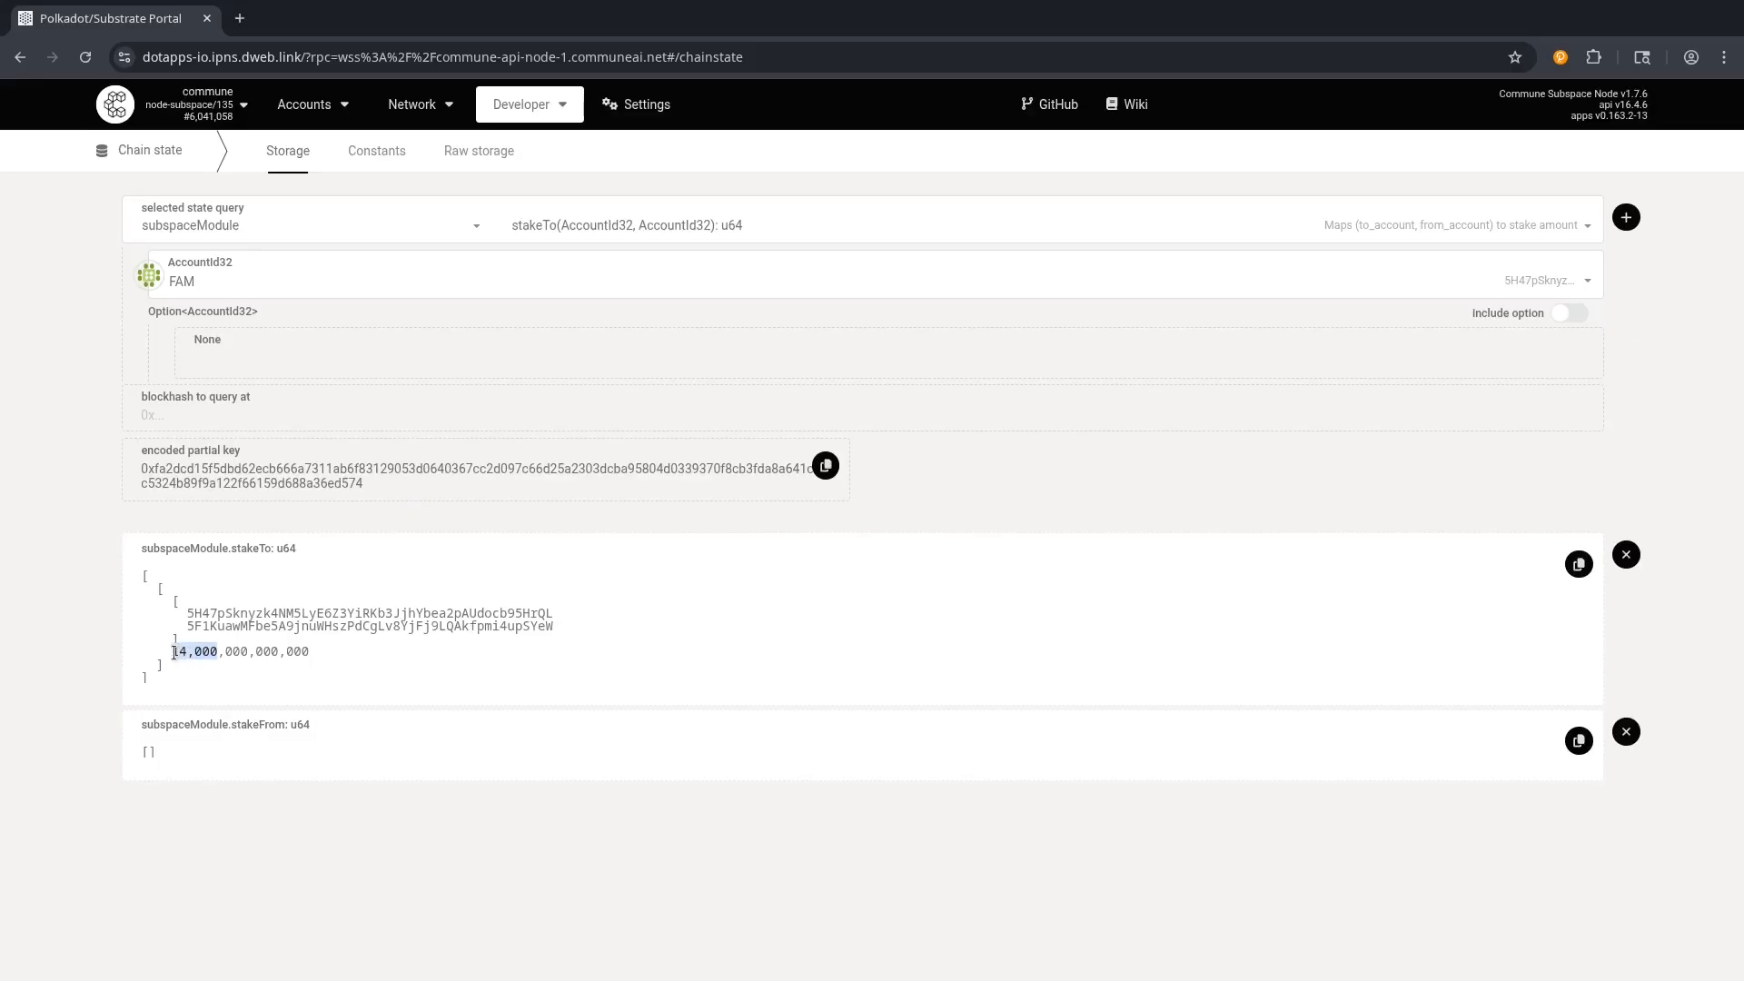
pyautogui.click(670, 584)
pyautogui.moveTo(528, 120)
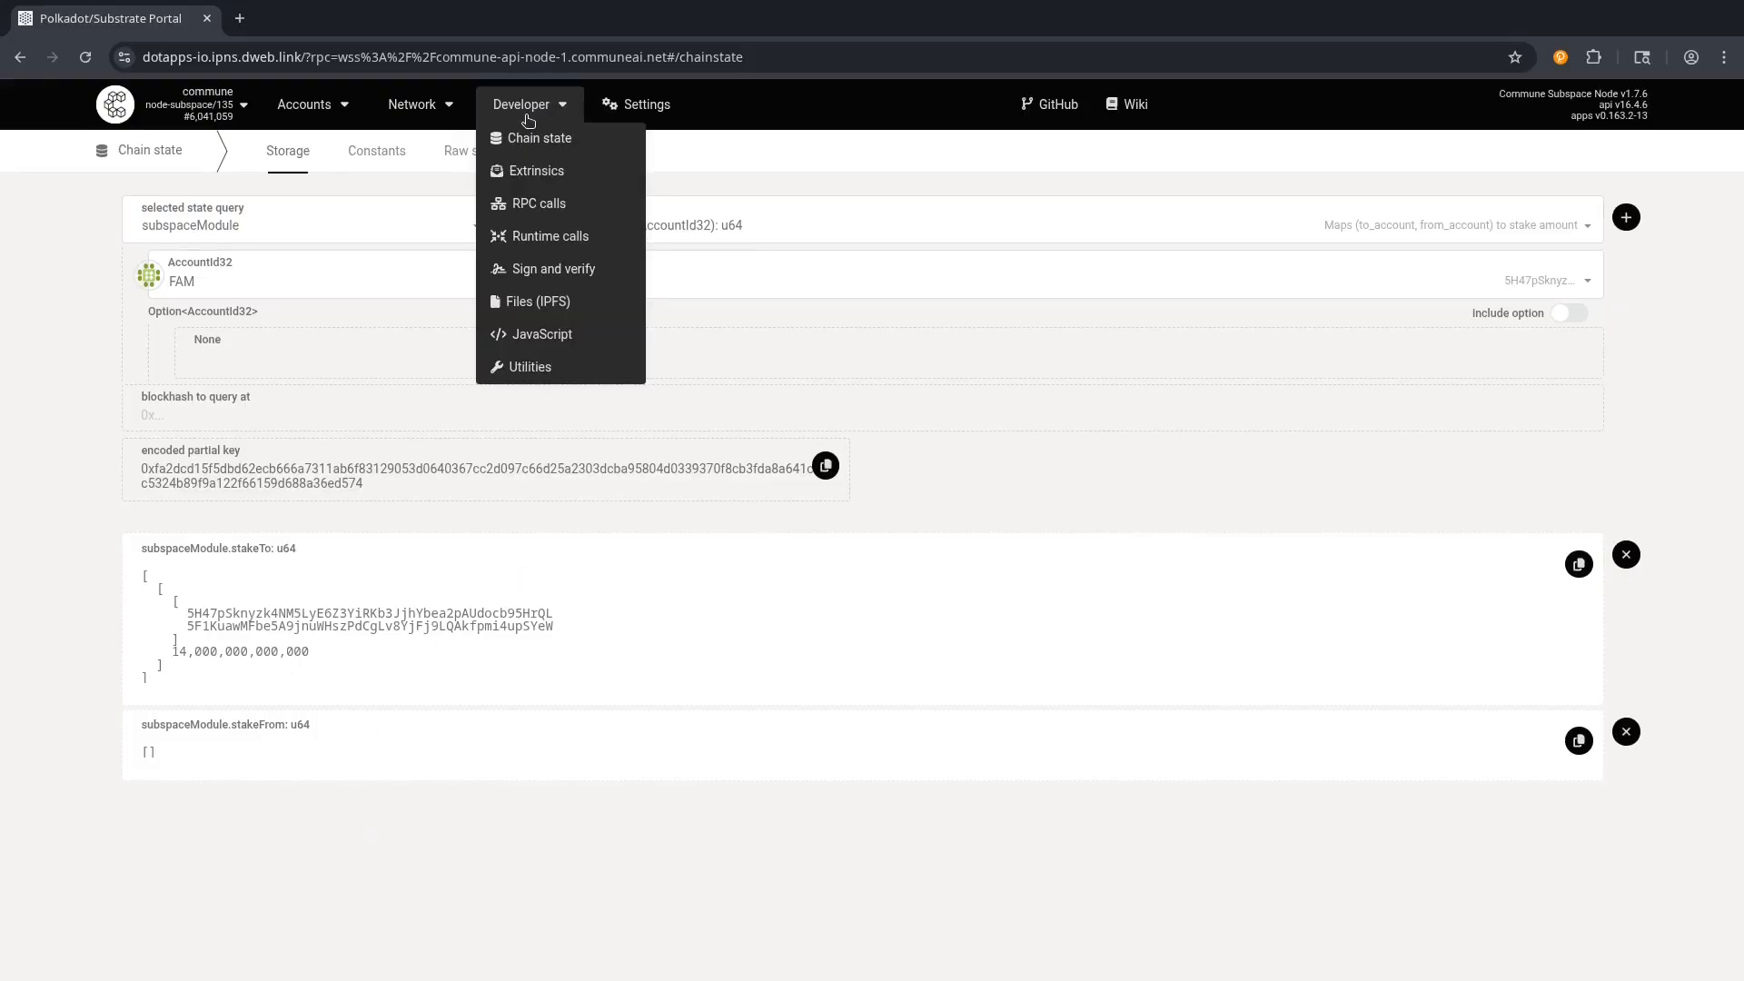
# On the Extrinsics page, choose the subspaceModule pallet and filter its calls by 'stake'.
pyautogui.click(525, 182)
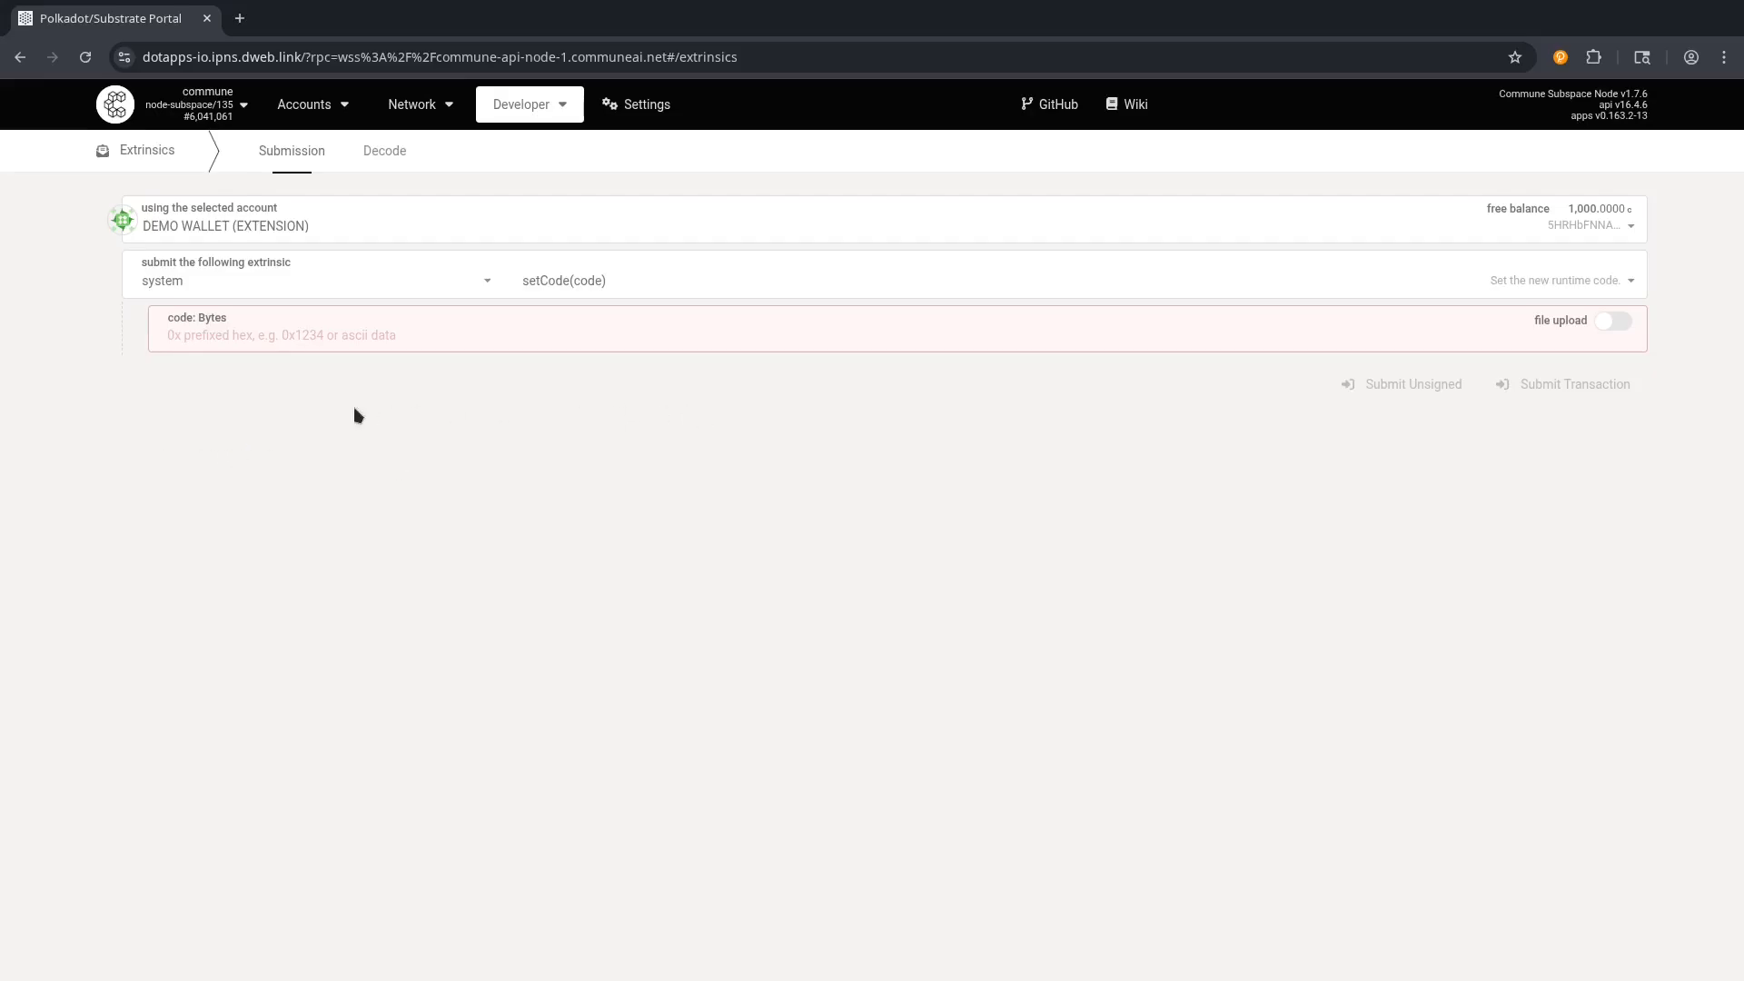
pyautogui.click(221, 281)
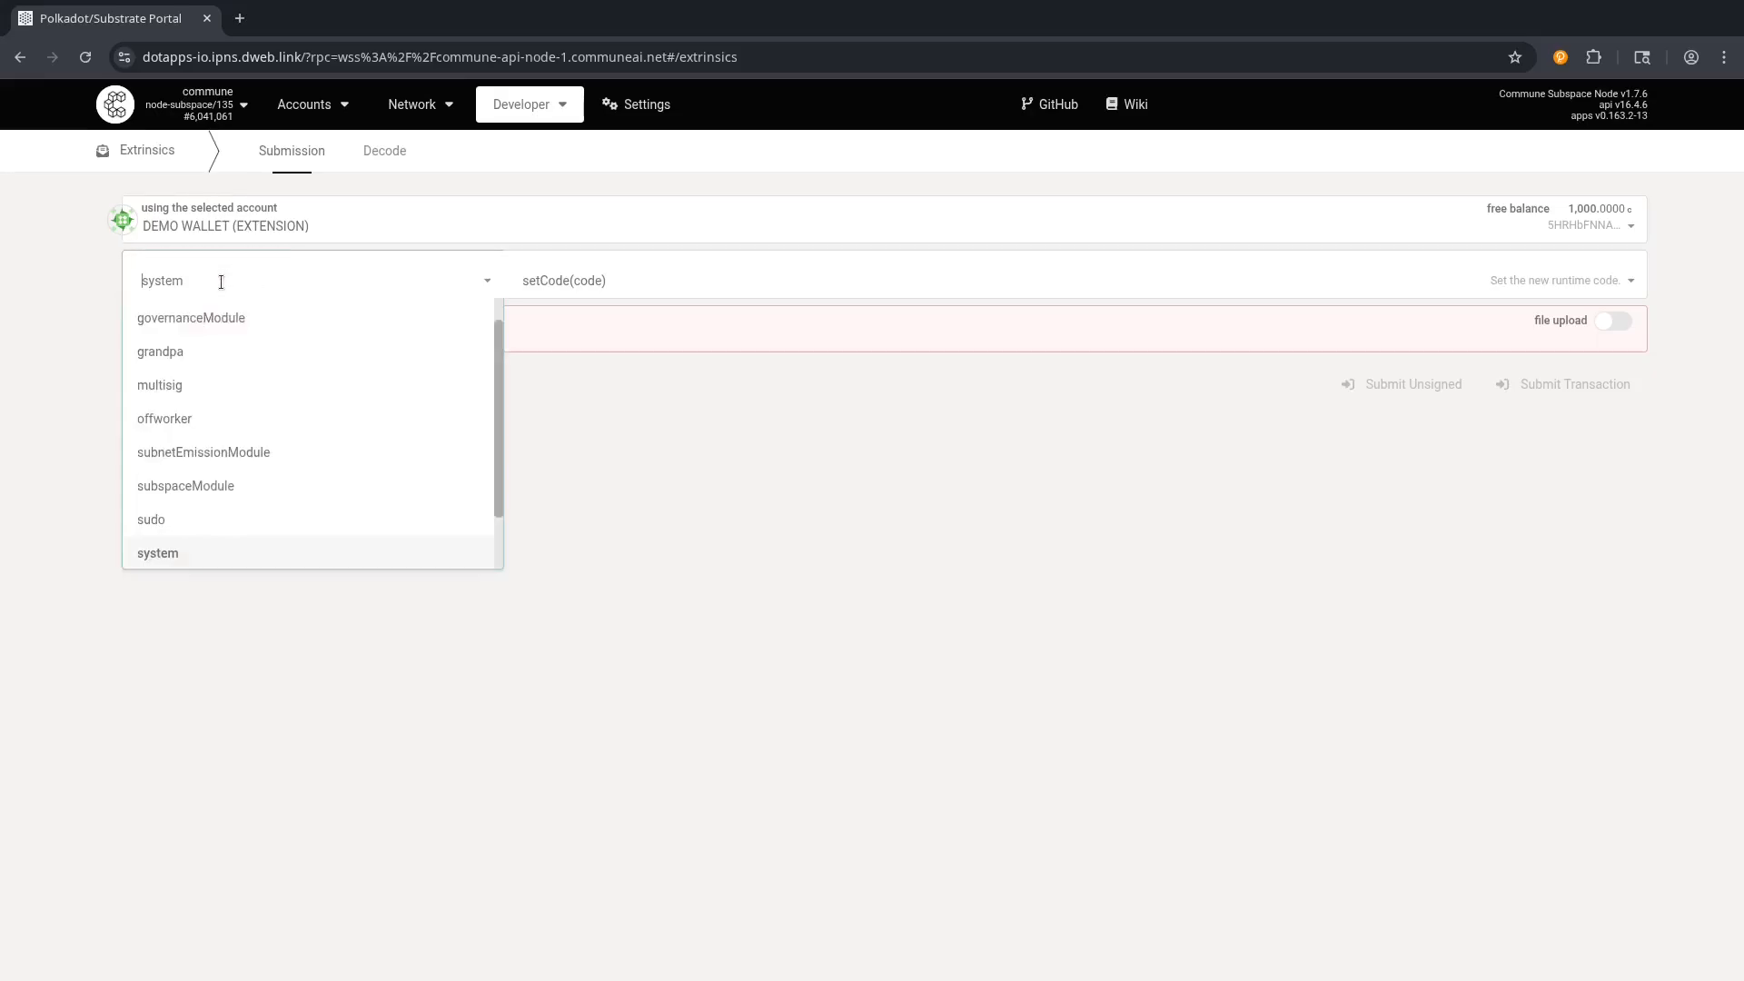
pyautogui.click(175, 498)
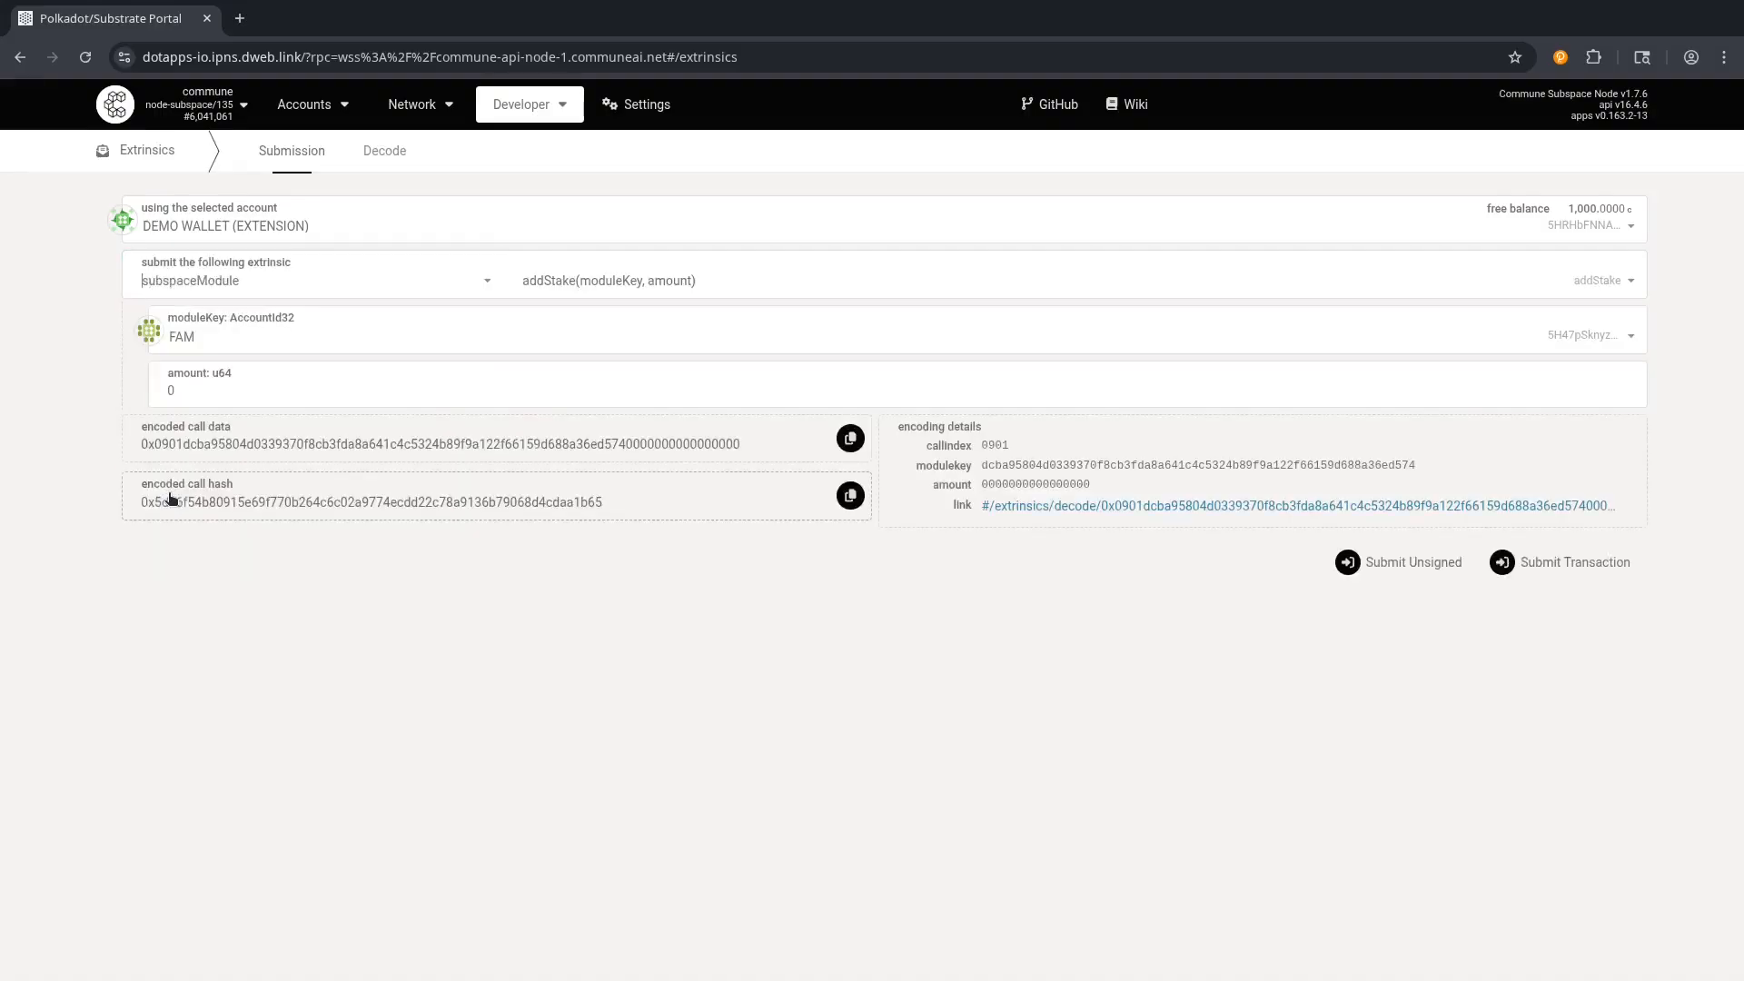
pyautogui.click(645, 276)
pyautogui.scroll(-2, 607, 471)
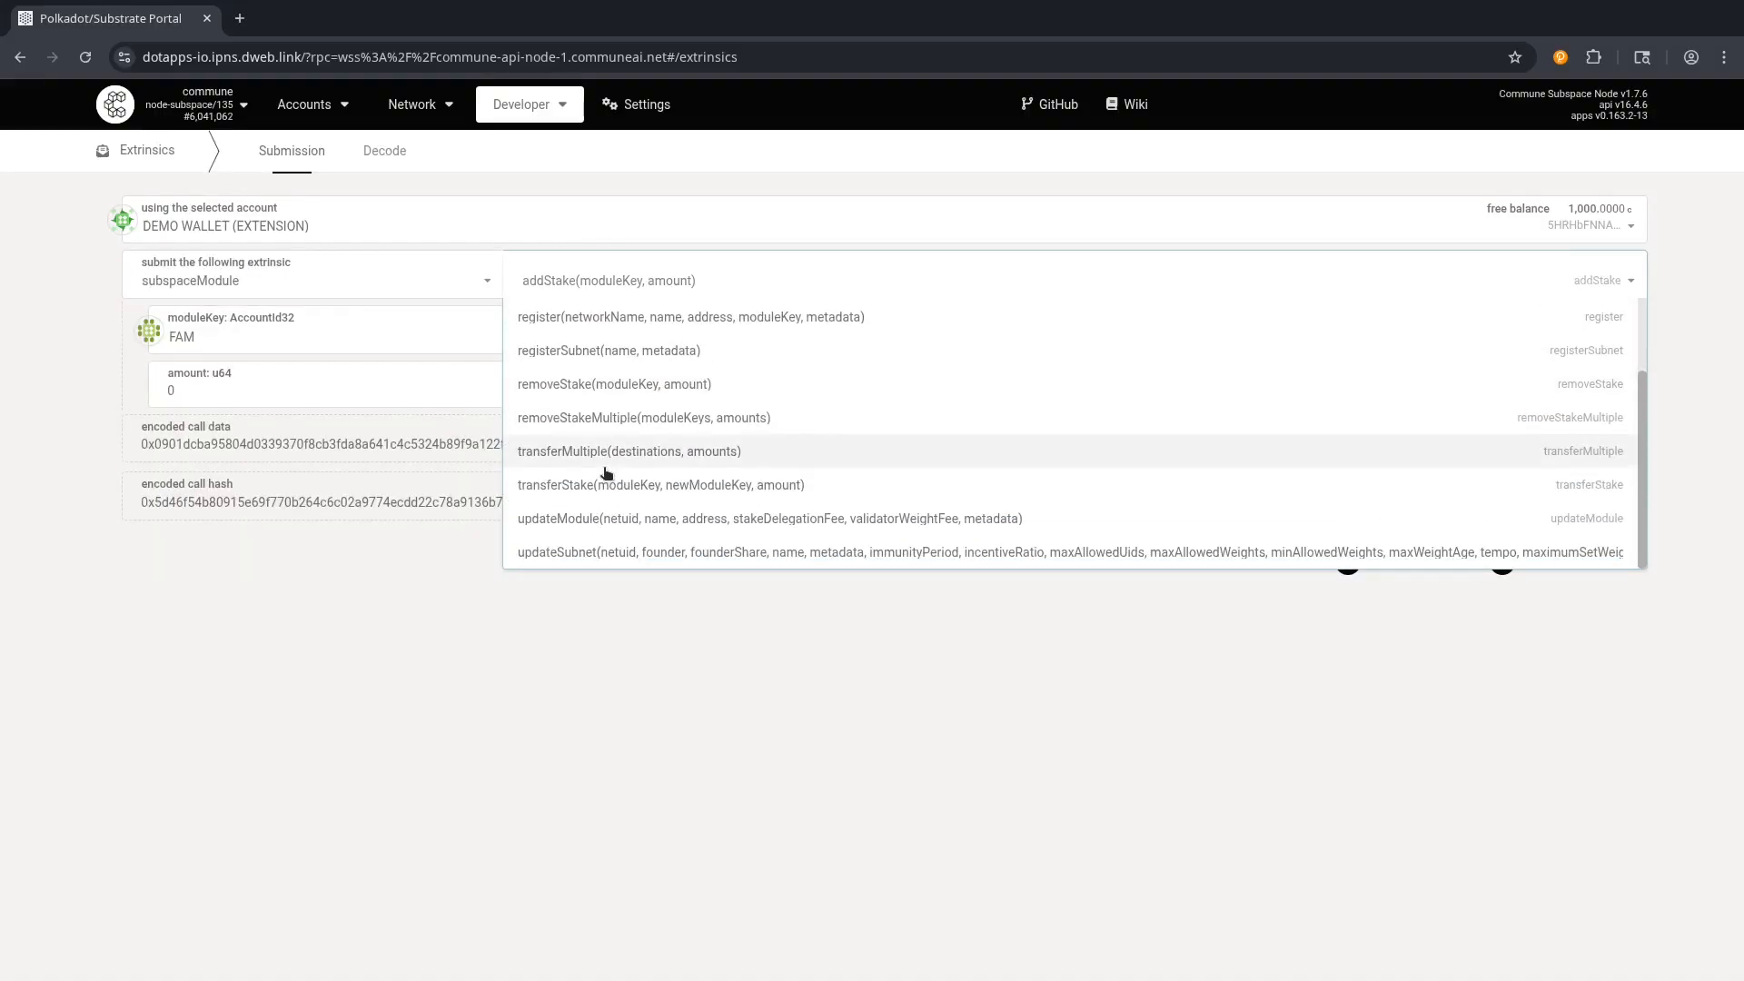
pyautogui.scroll(2, 607, 472)
pyautogui.write('stake')
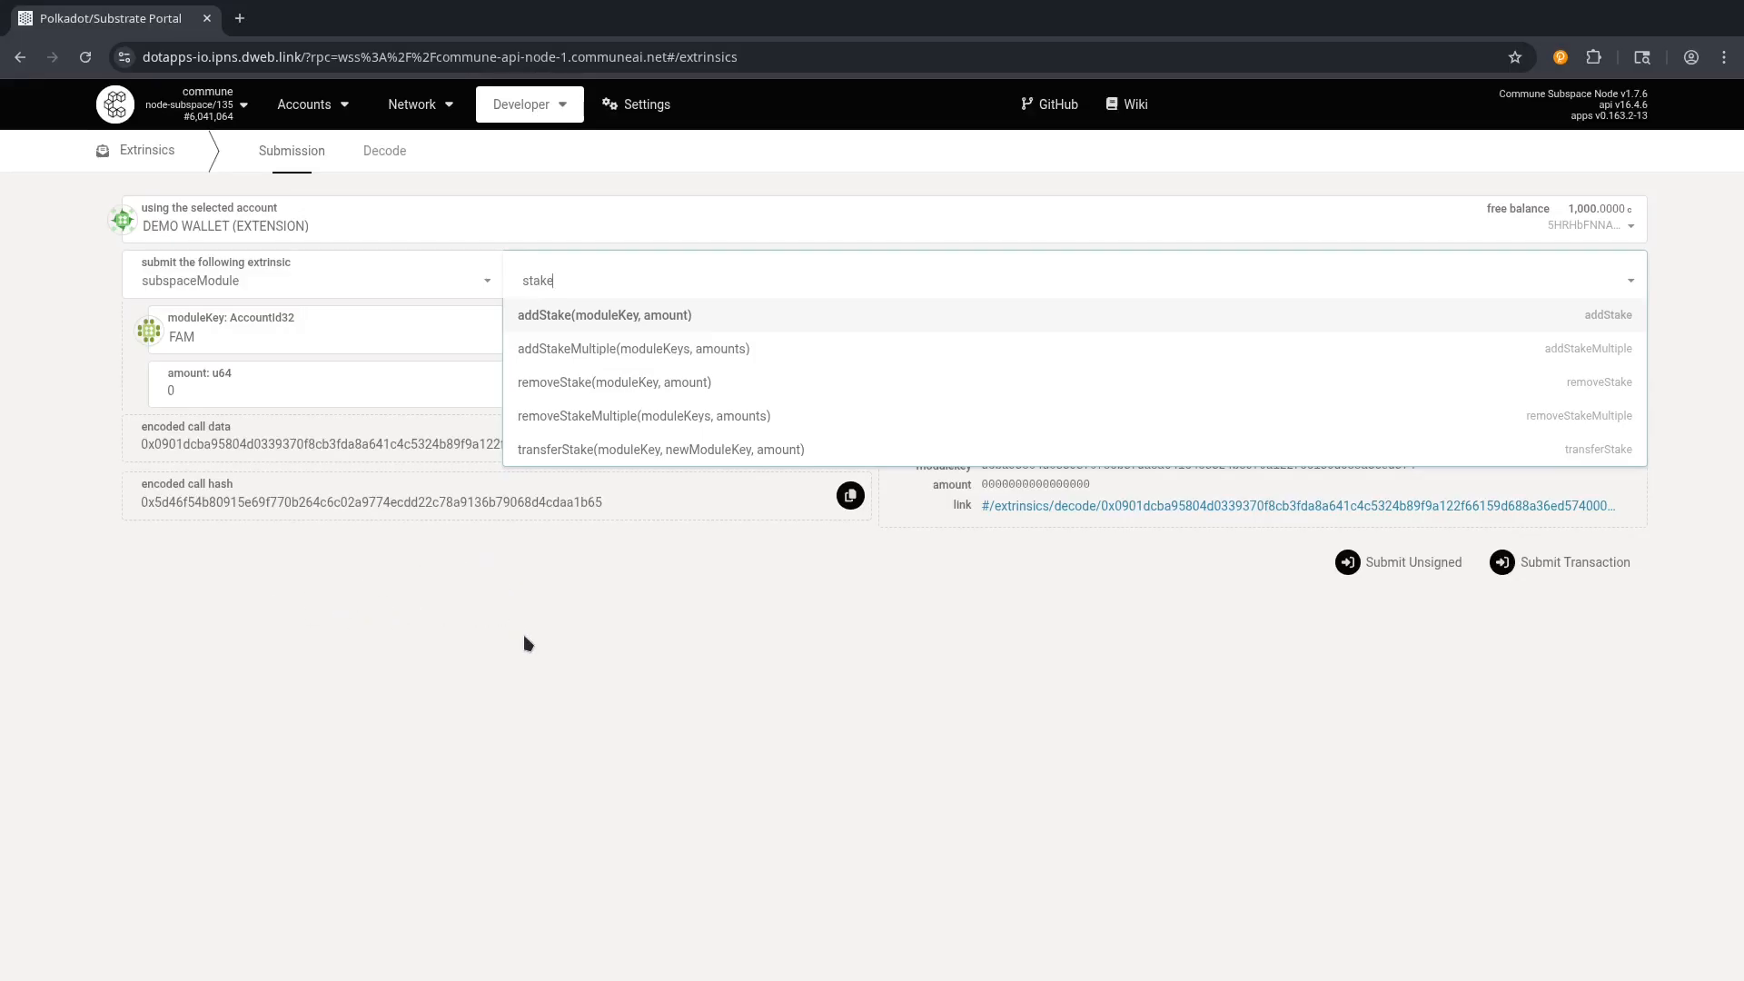
pyautogui.click(568, 386)
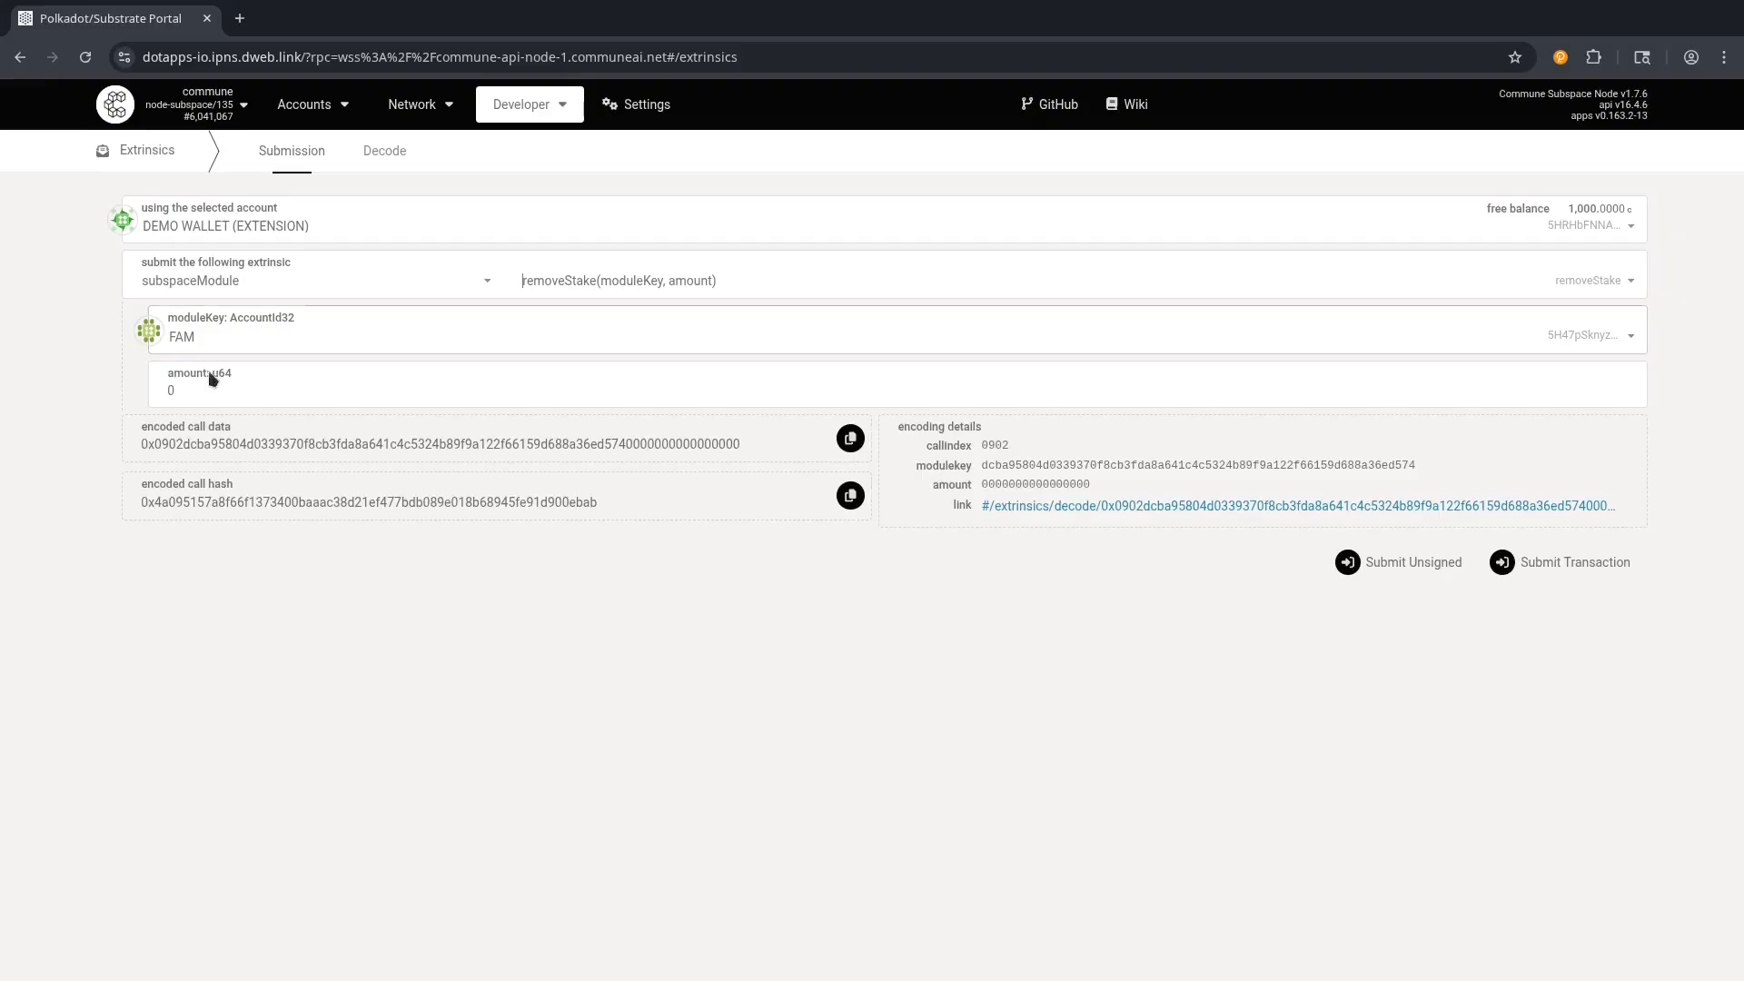
pyautogui.click(191, 392)
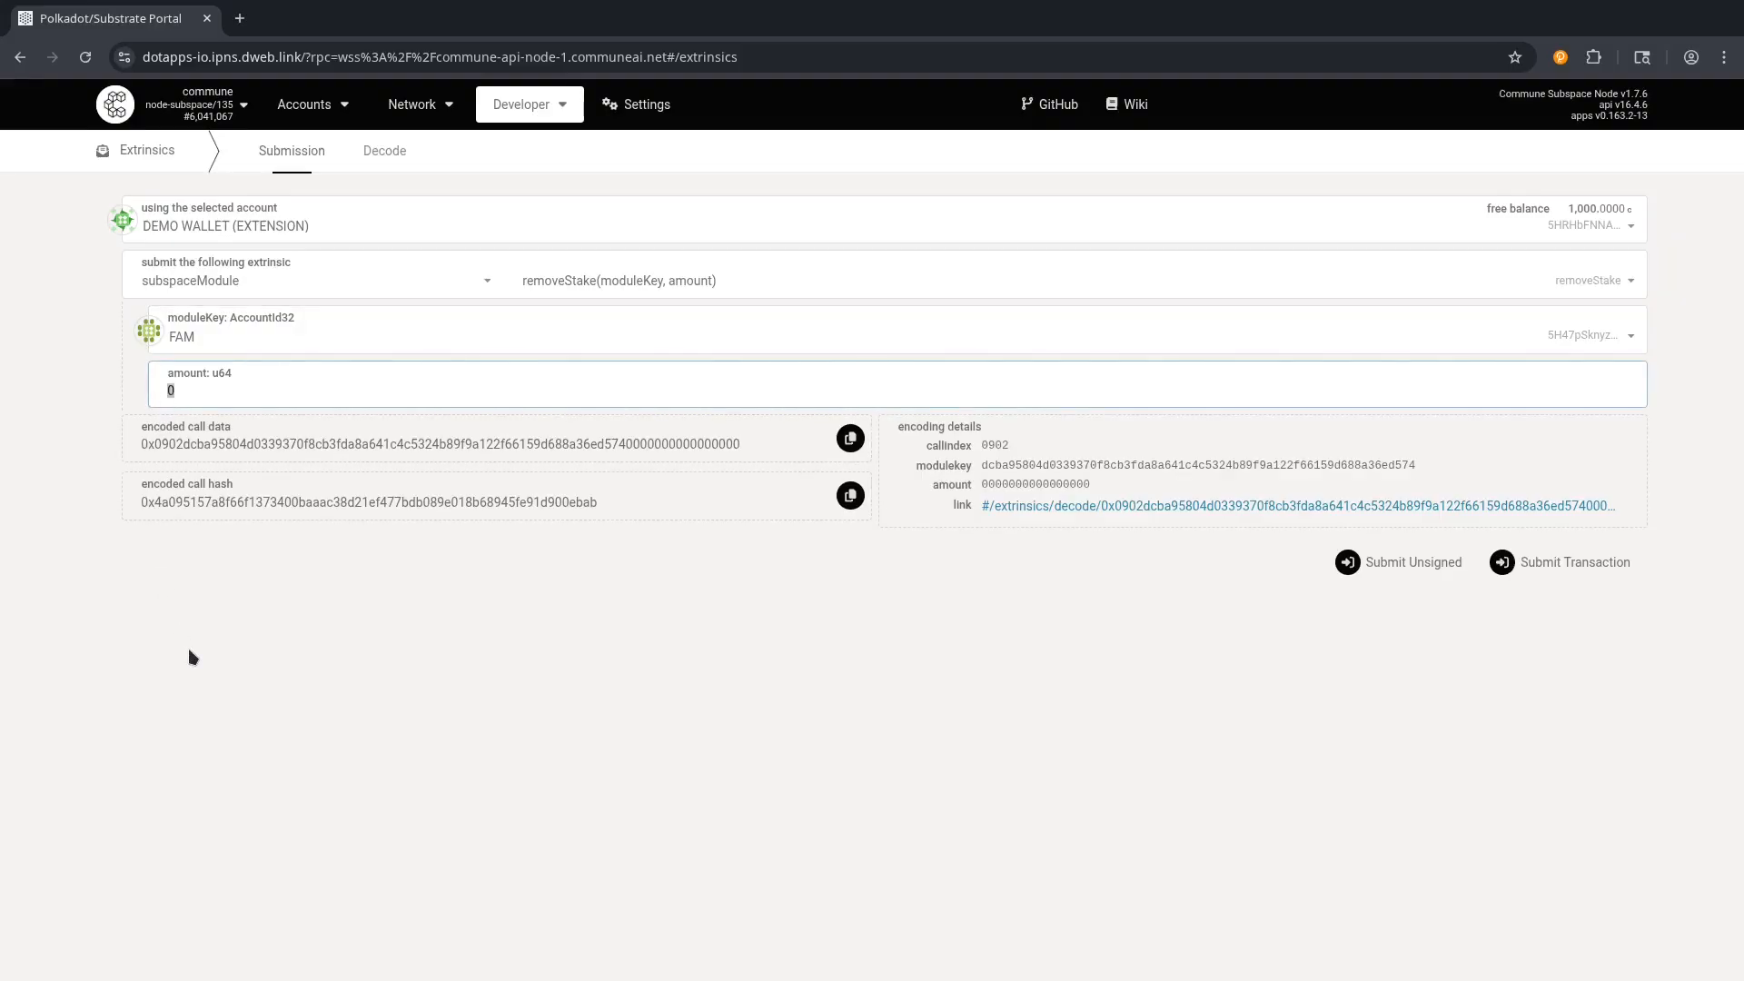
pyautogui.write('1')
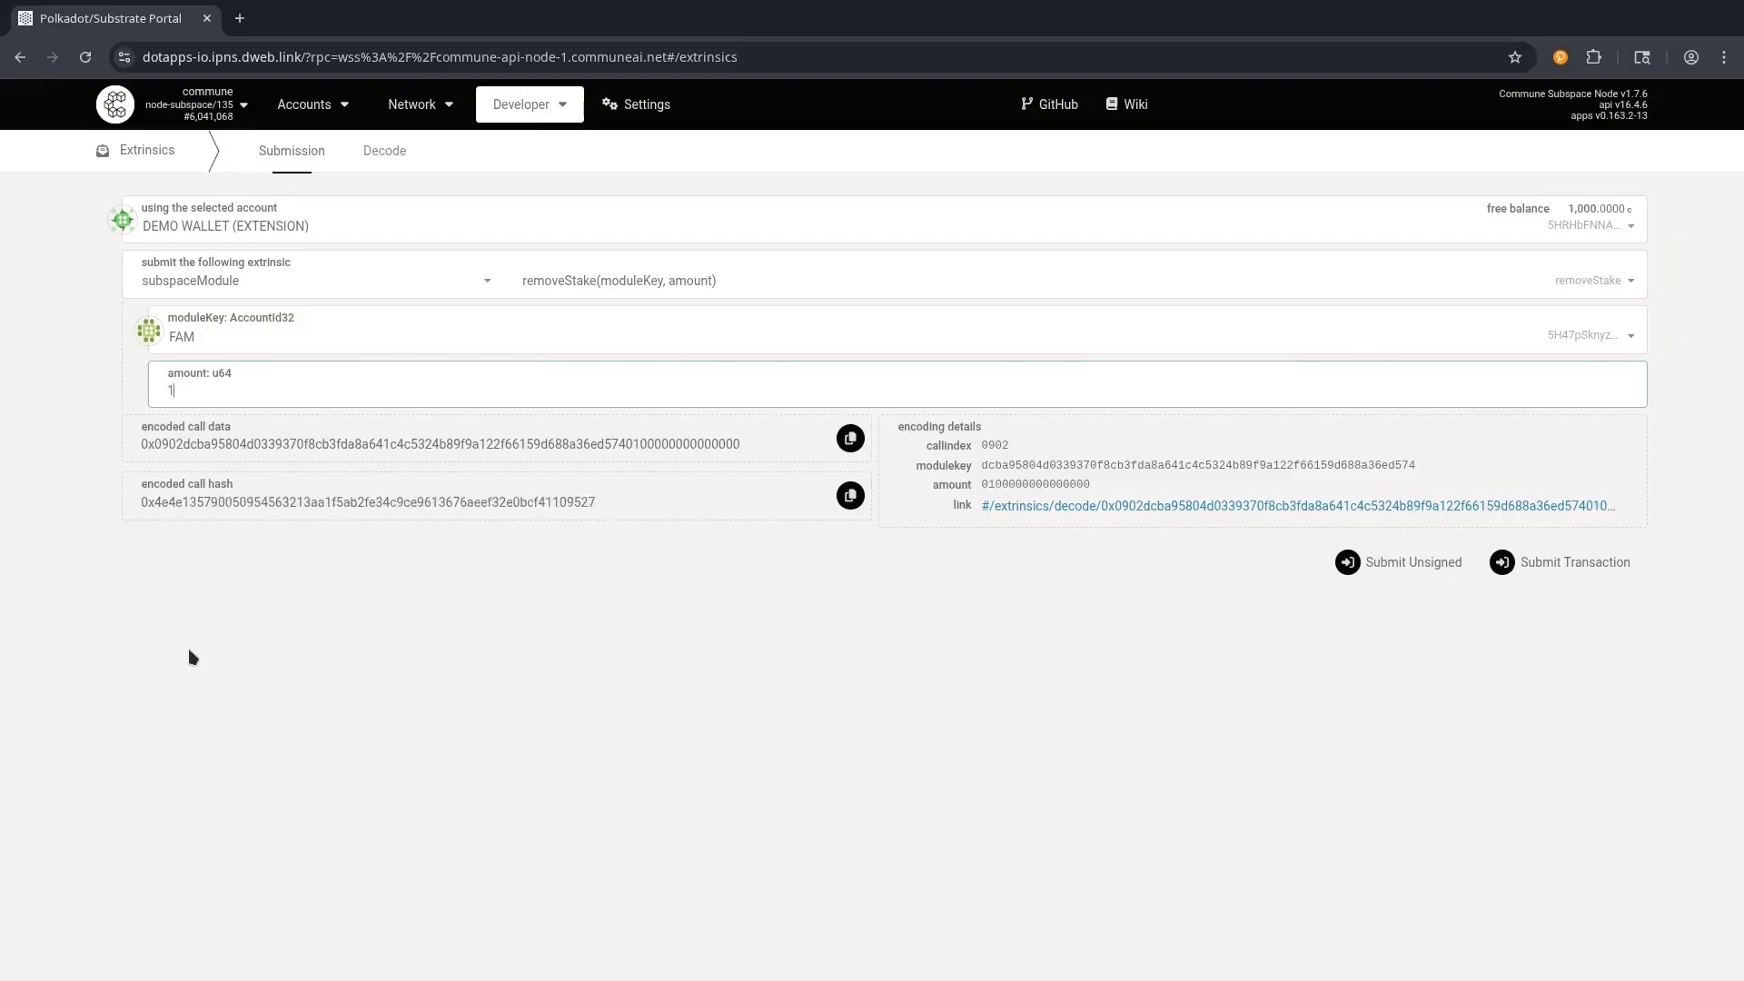
pyautogui.write('000')
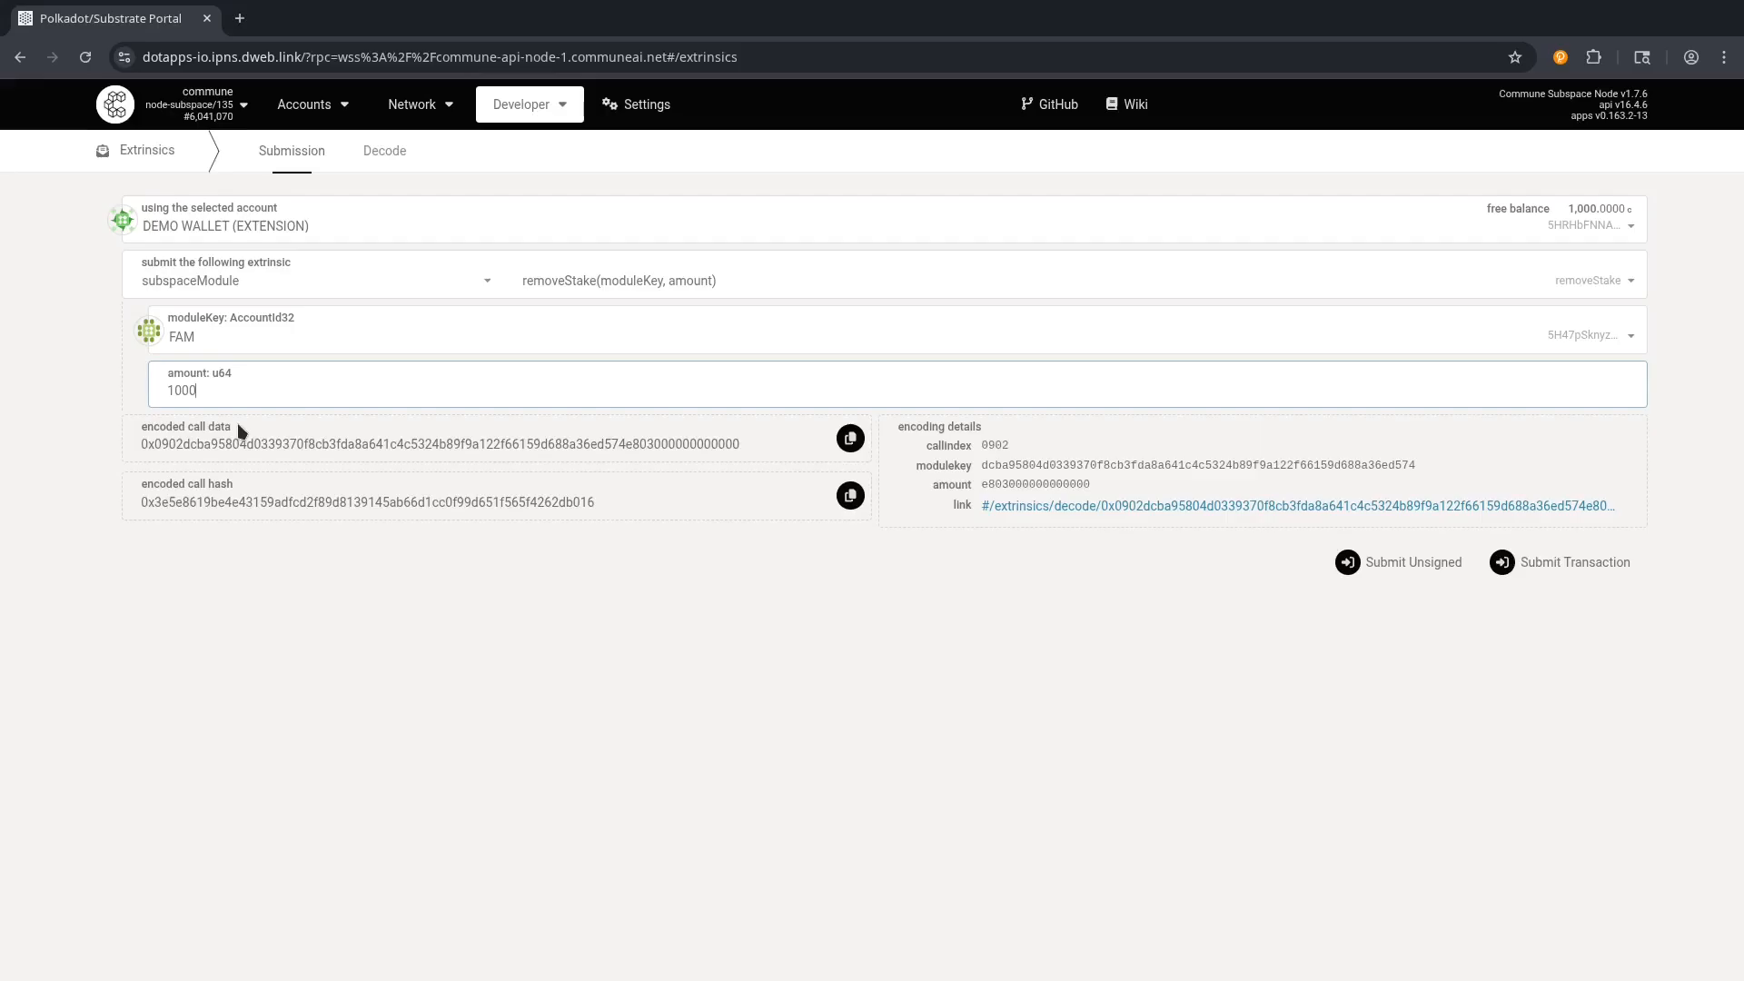
pyautogui.write('00000000')
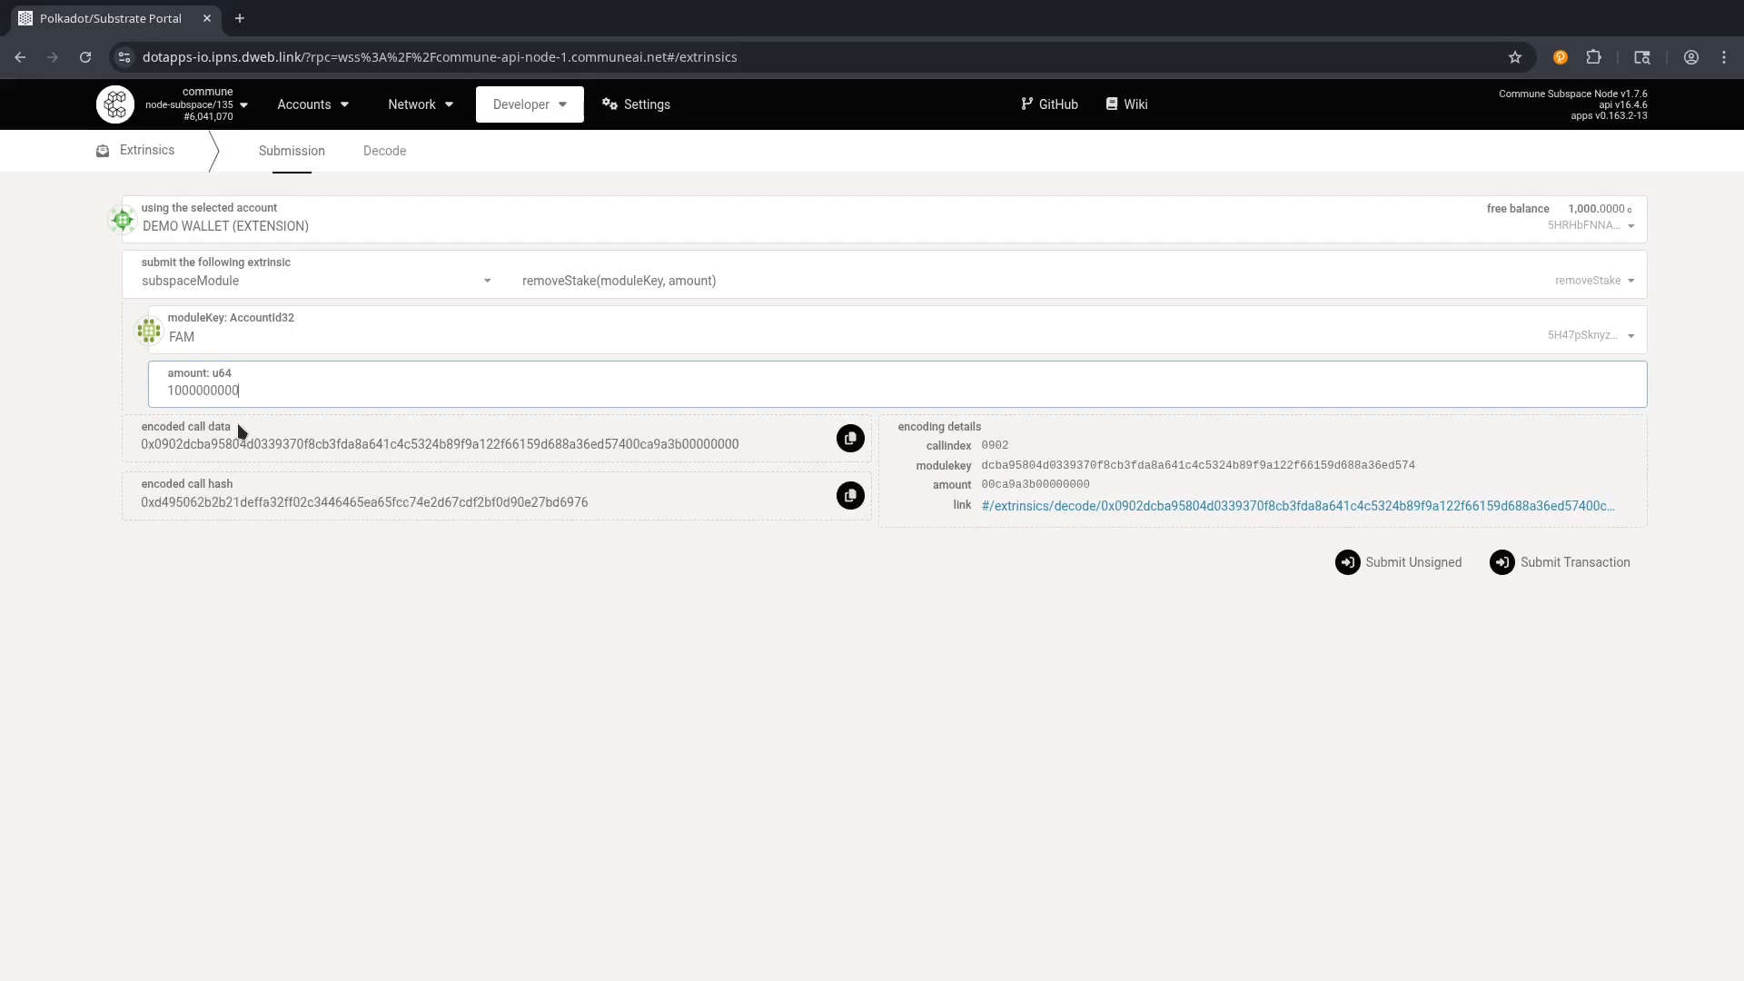
pyautogui.write('0')
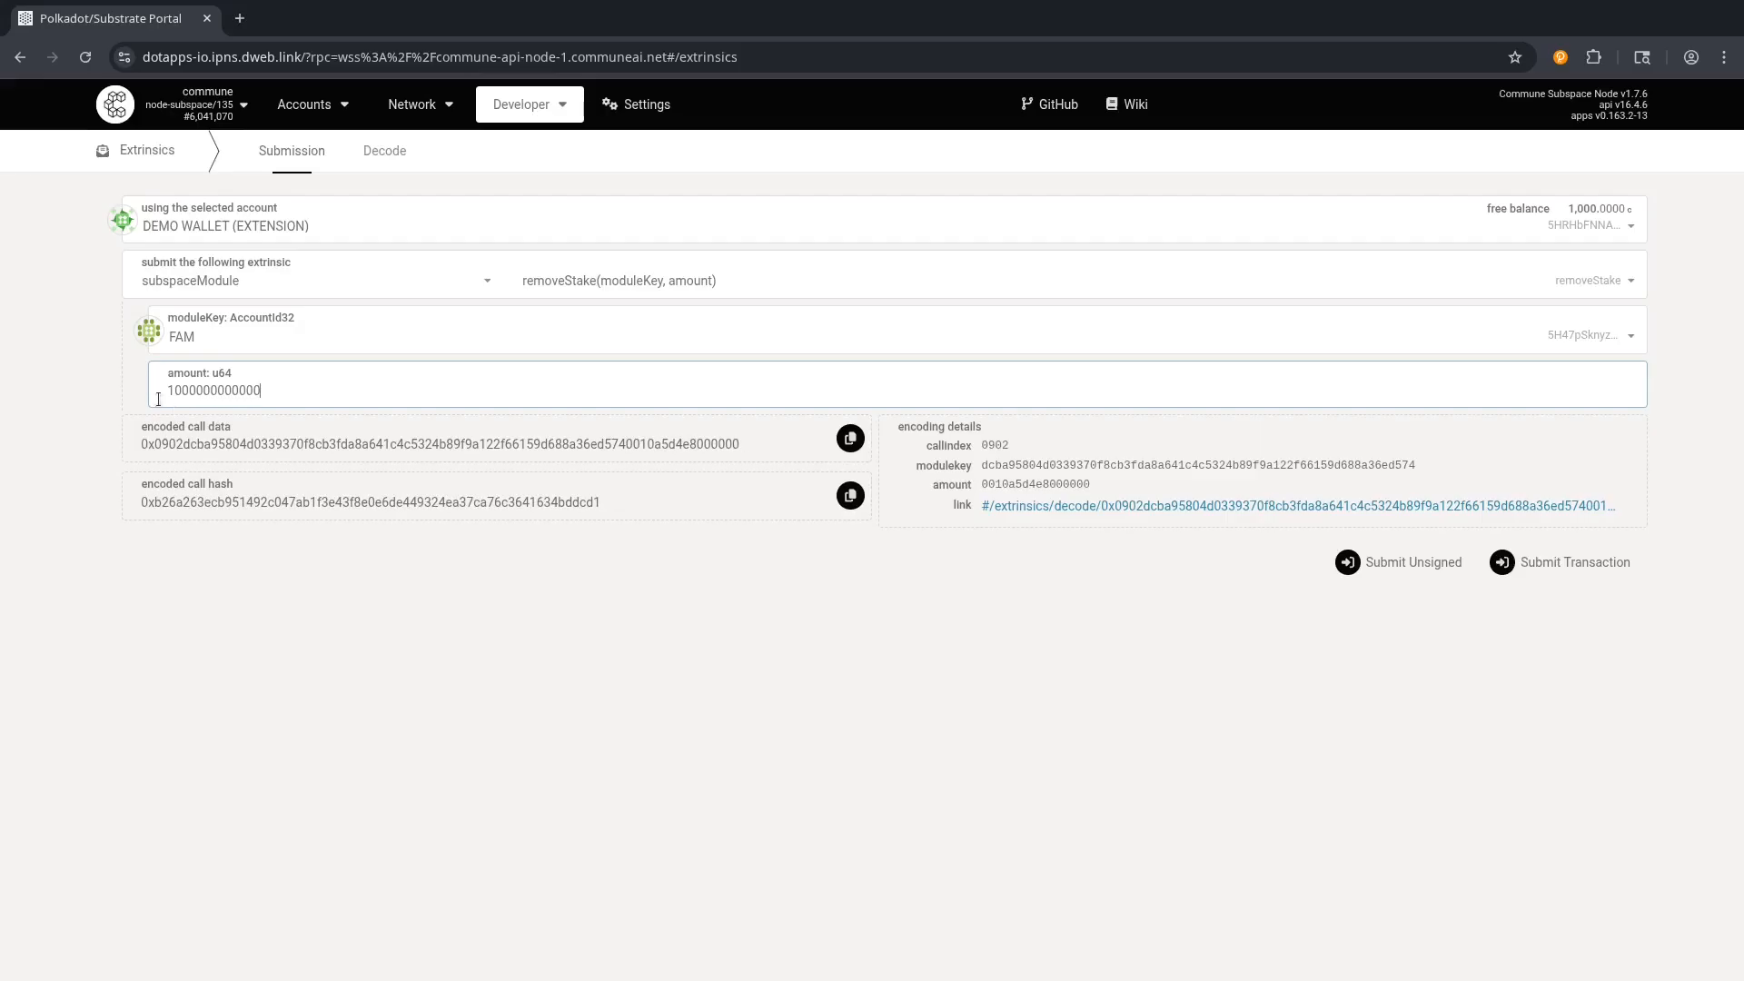
pyautogui.moveTo(165, 392); pyautogui.dragTo(269, 392)
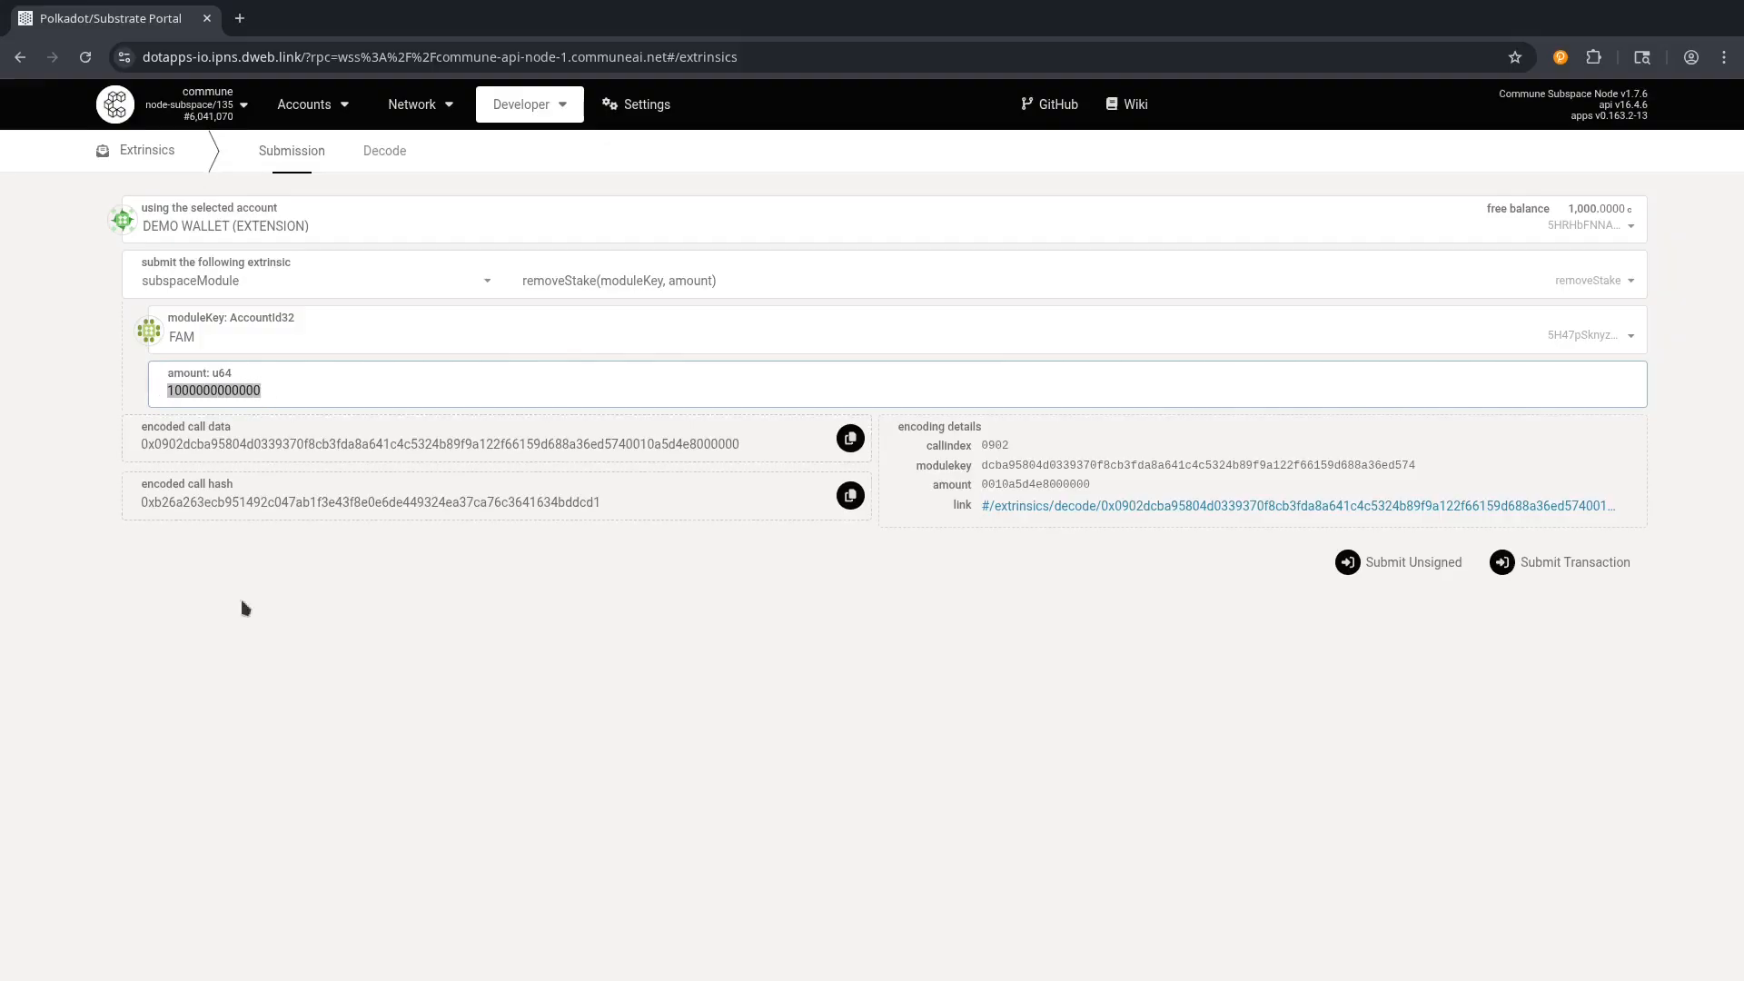
pyautogui.click(164, 568)
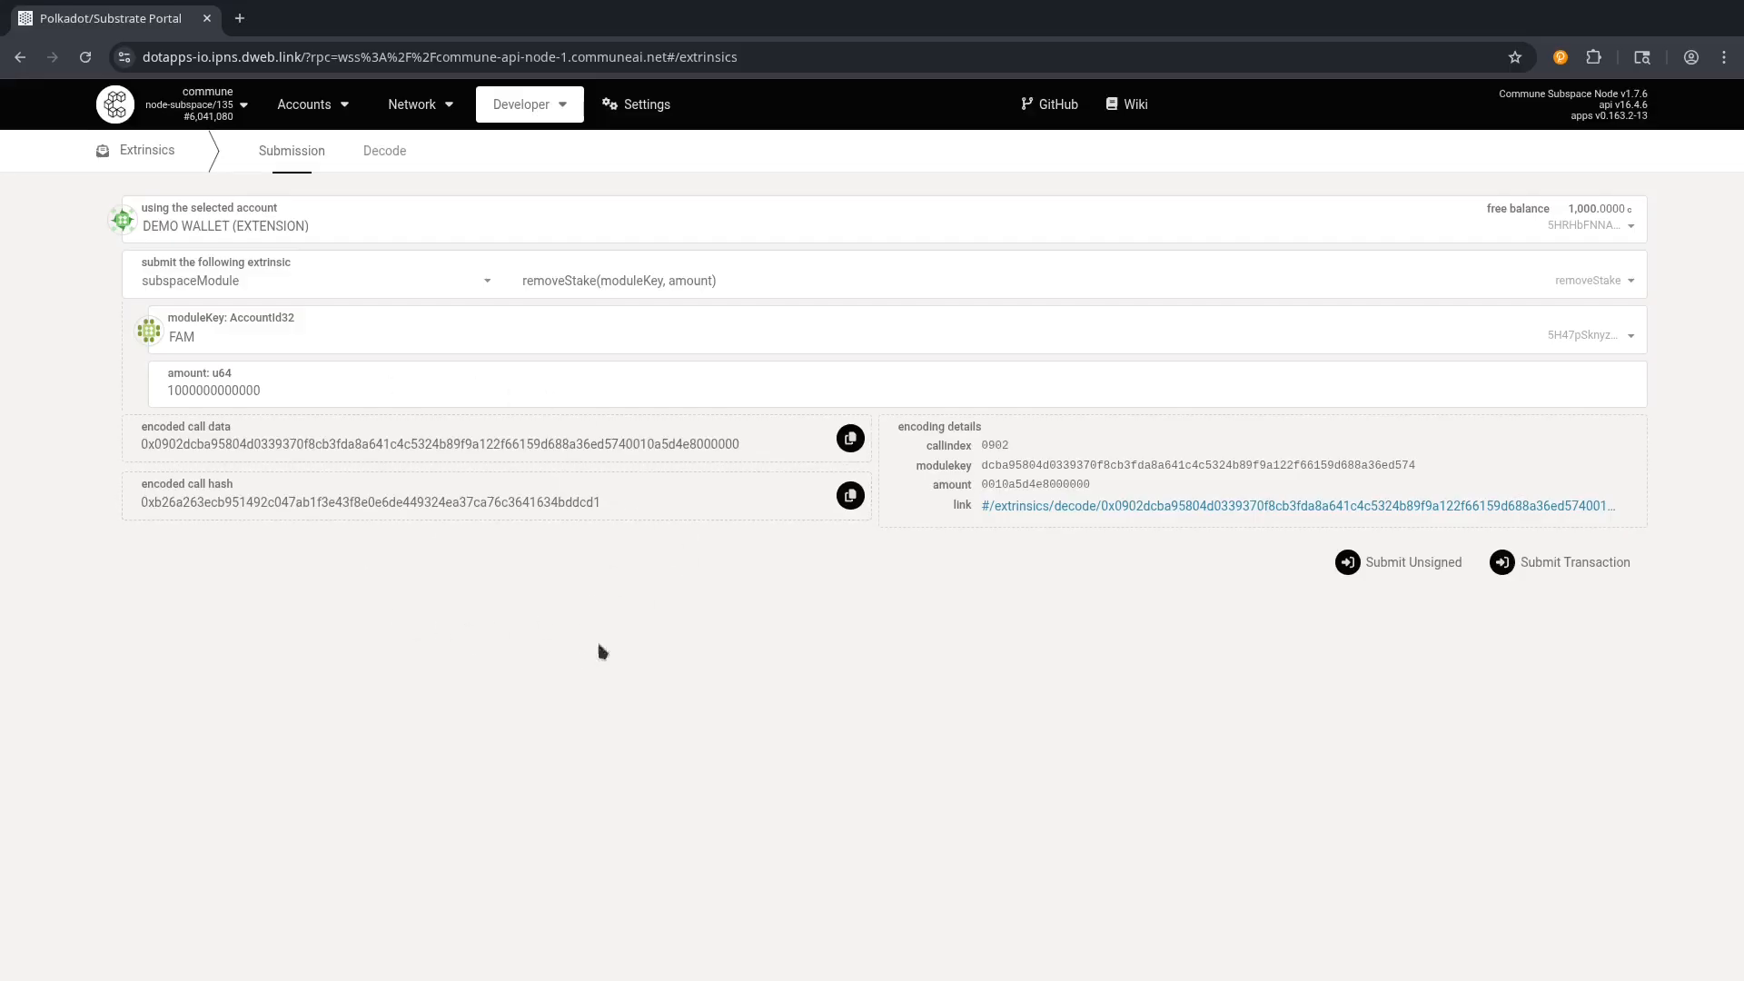
pyautogui.click(1541, 570)
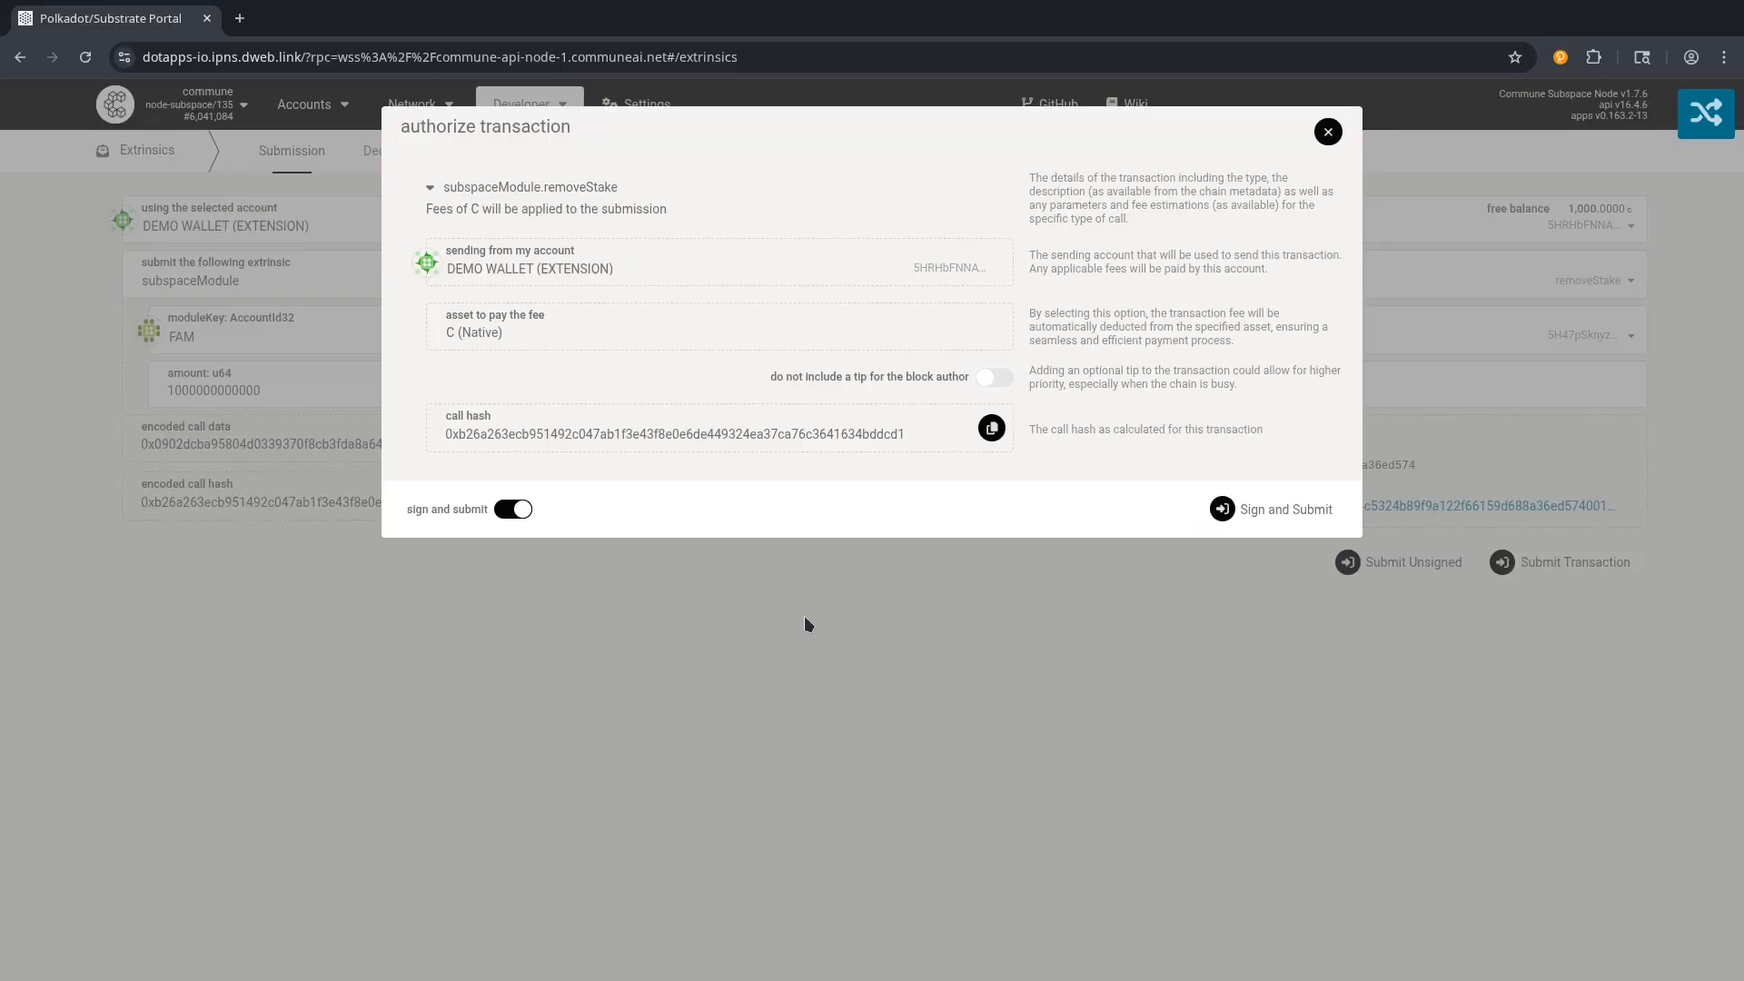
pyautogui.click(1327, 132)
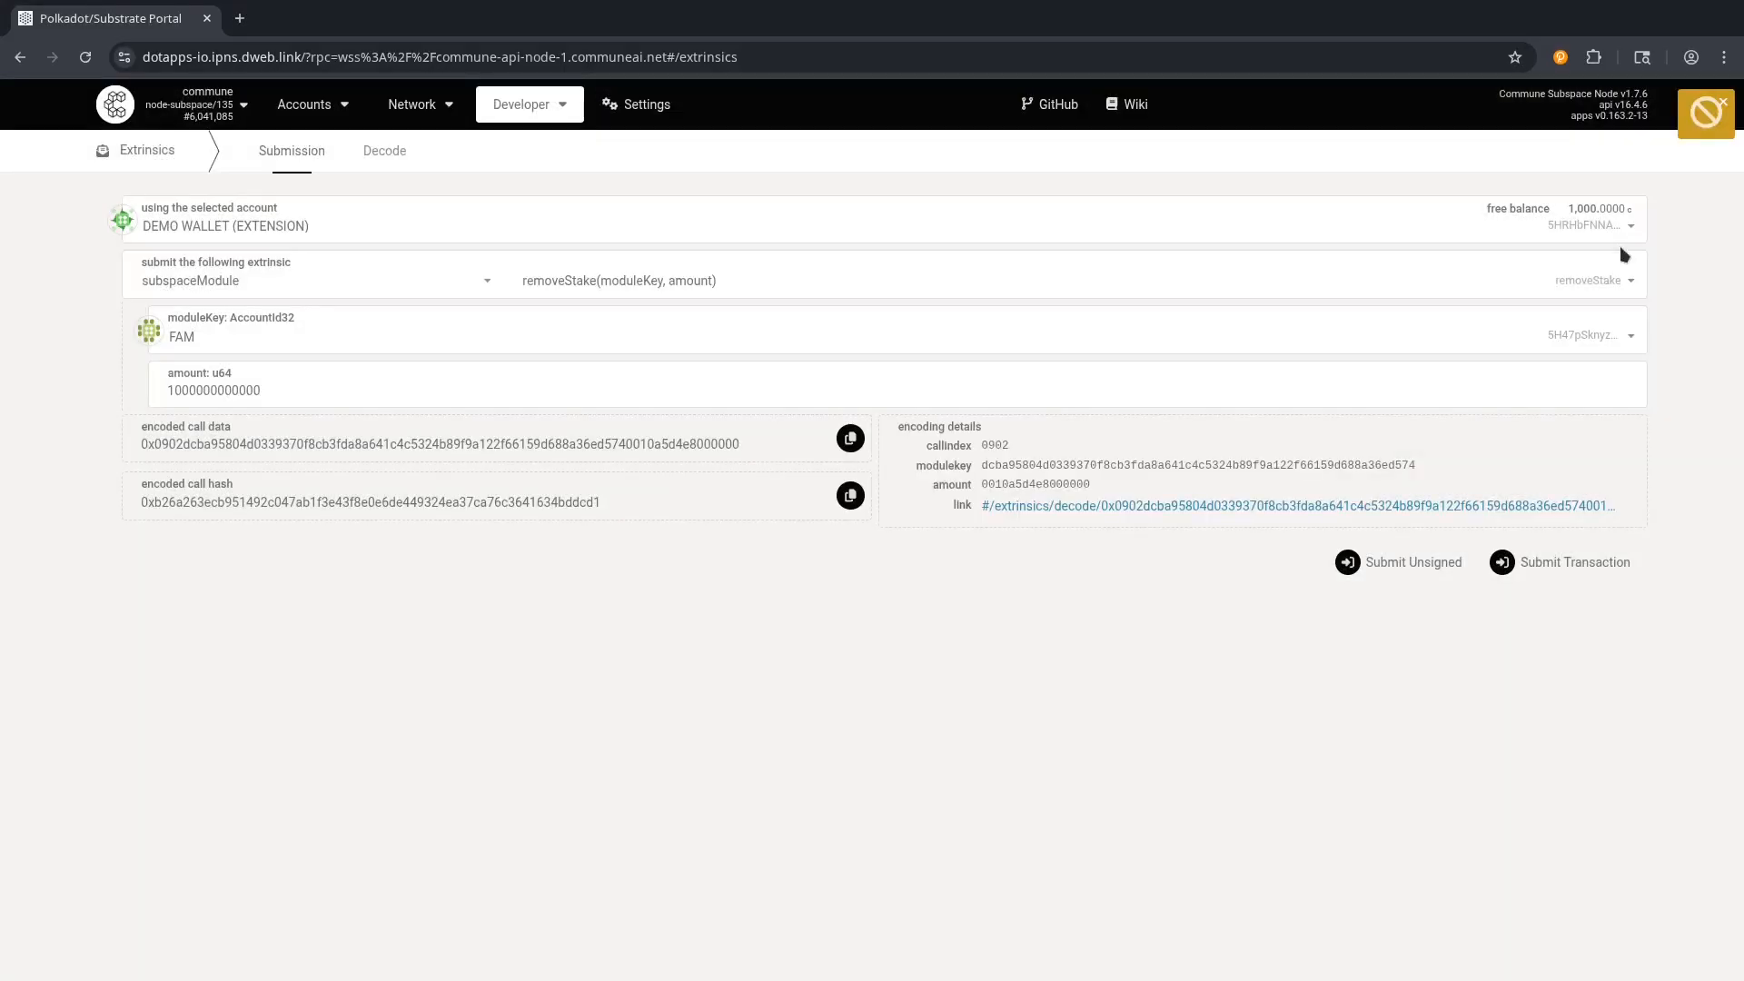
pyautogui.moveTo(1639, 130)
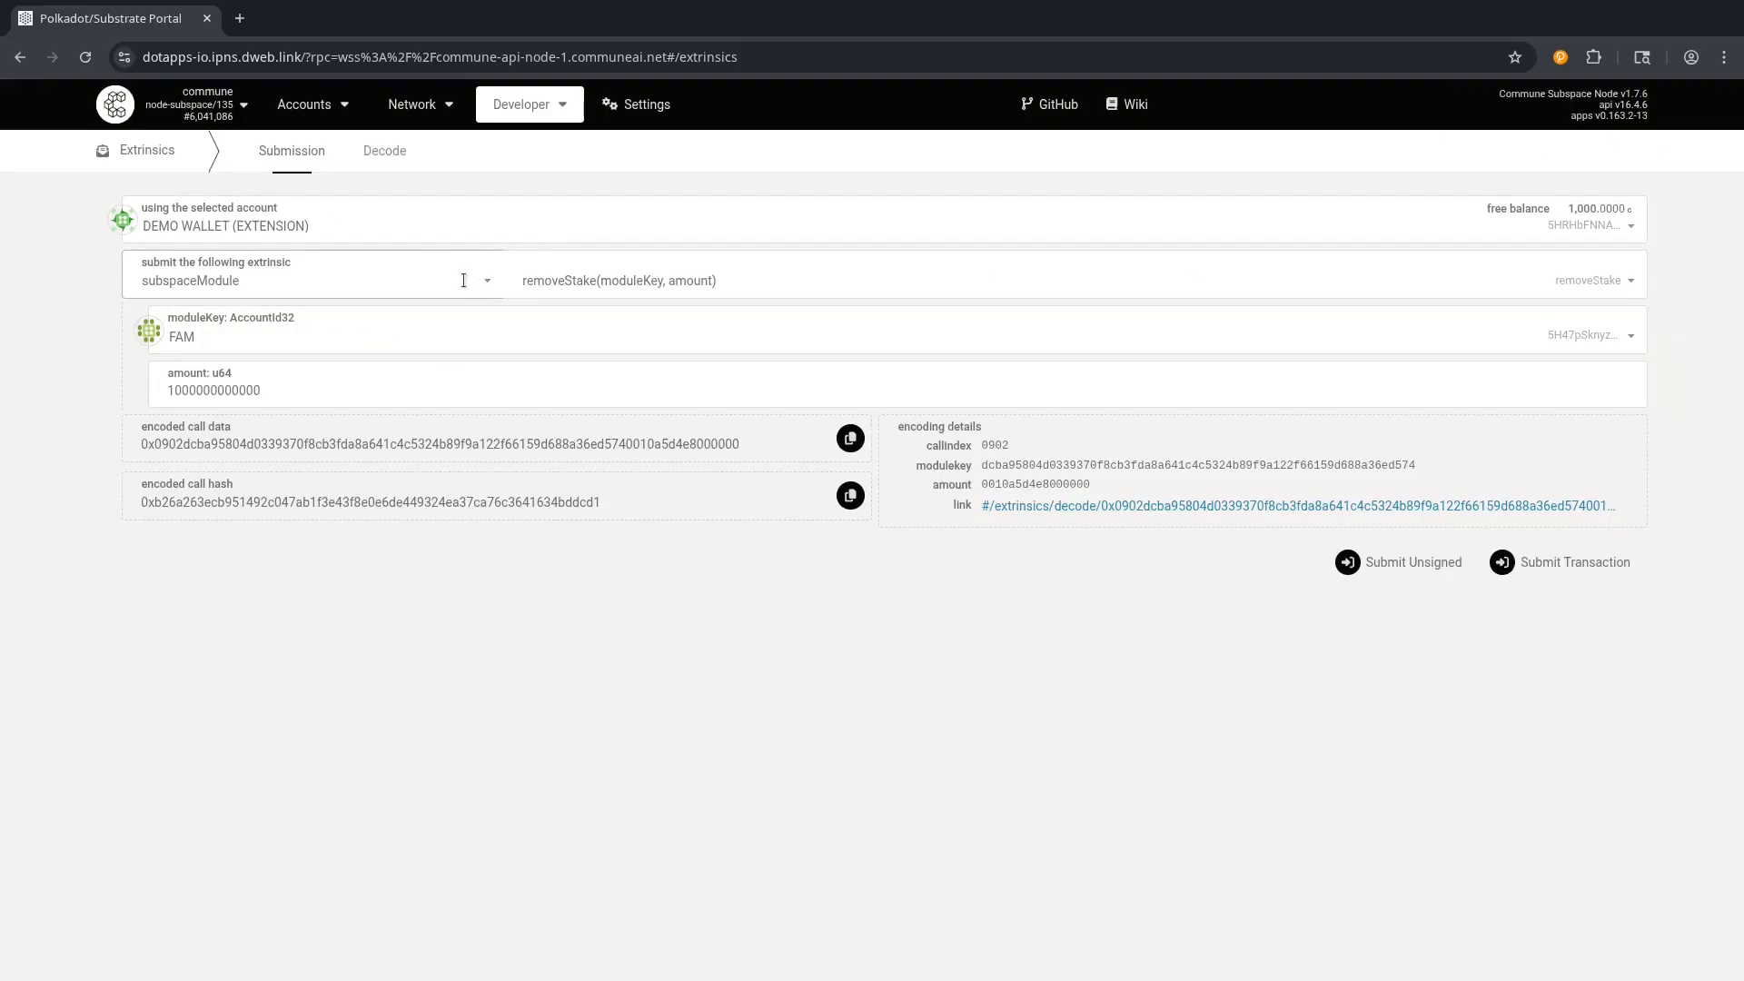
# Select subspaceModule removeStakeMultiple and add the pasted address as a second module key after FAM.
pyautogui.click(587, 278)
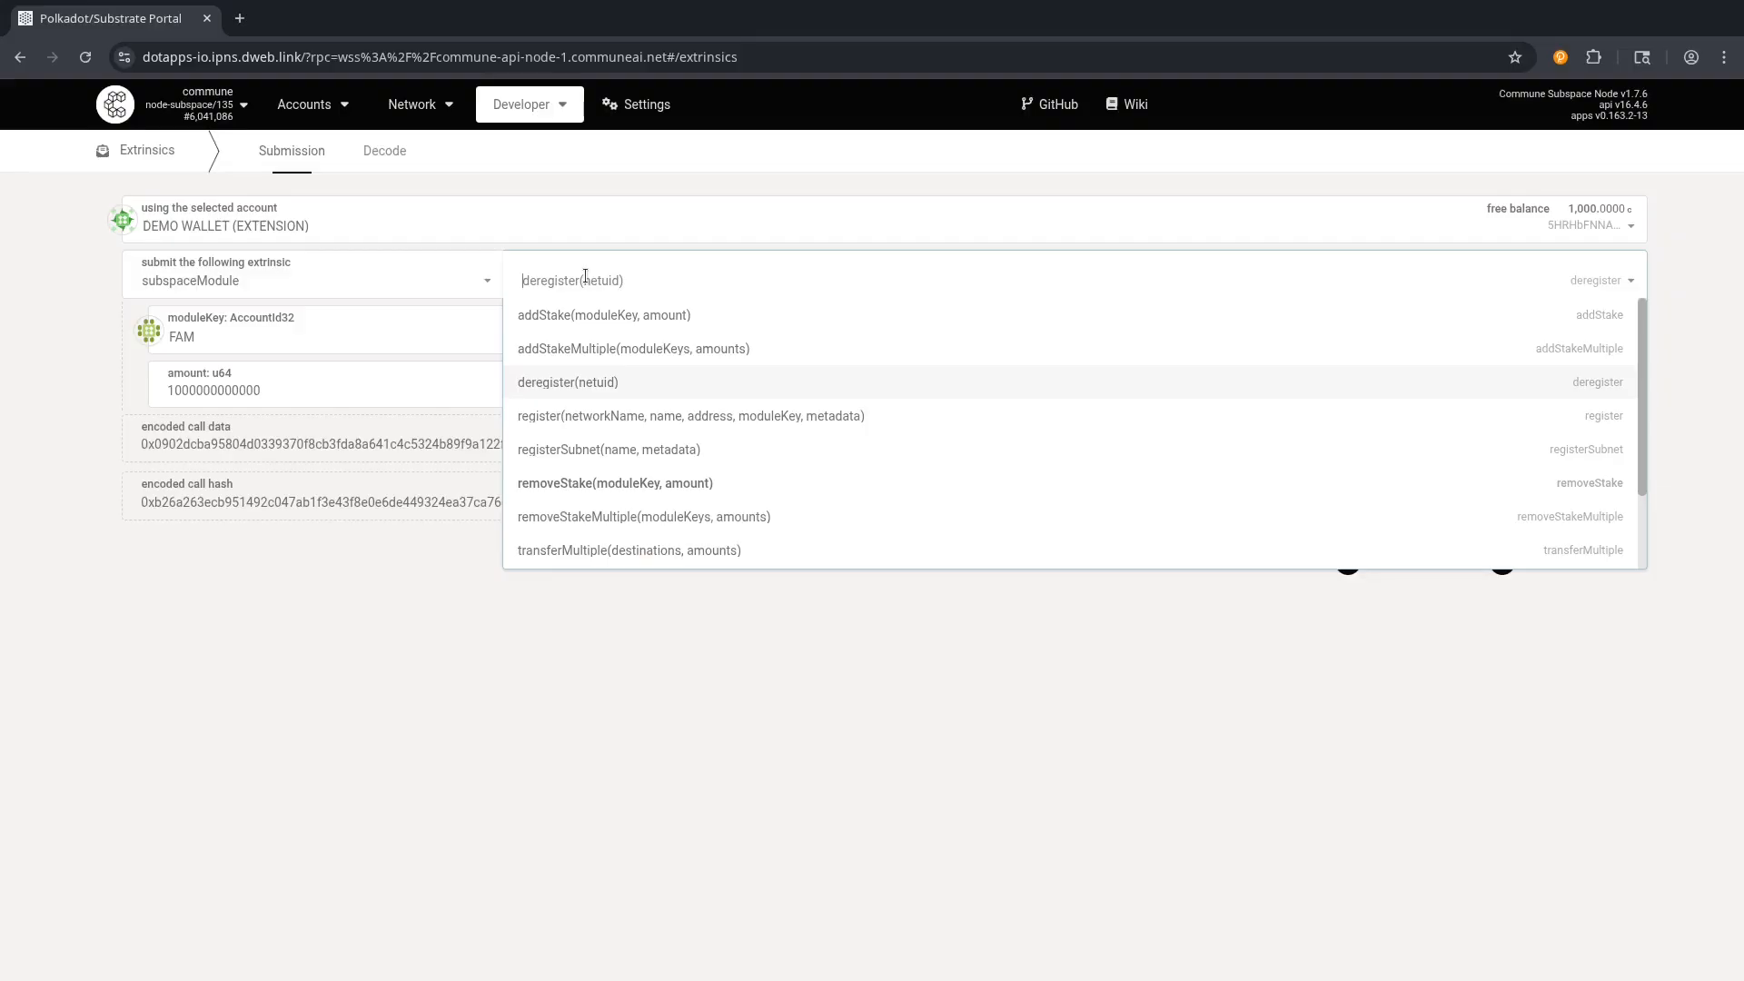
pyautogui.write('stake')
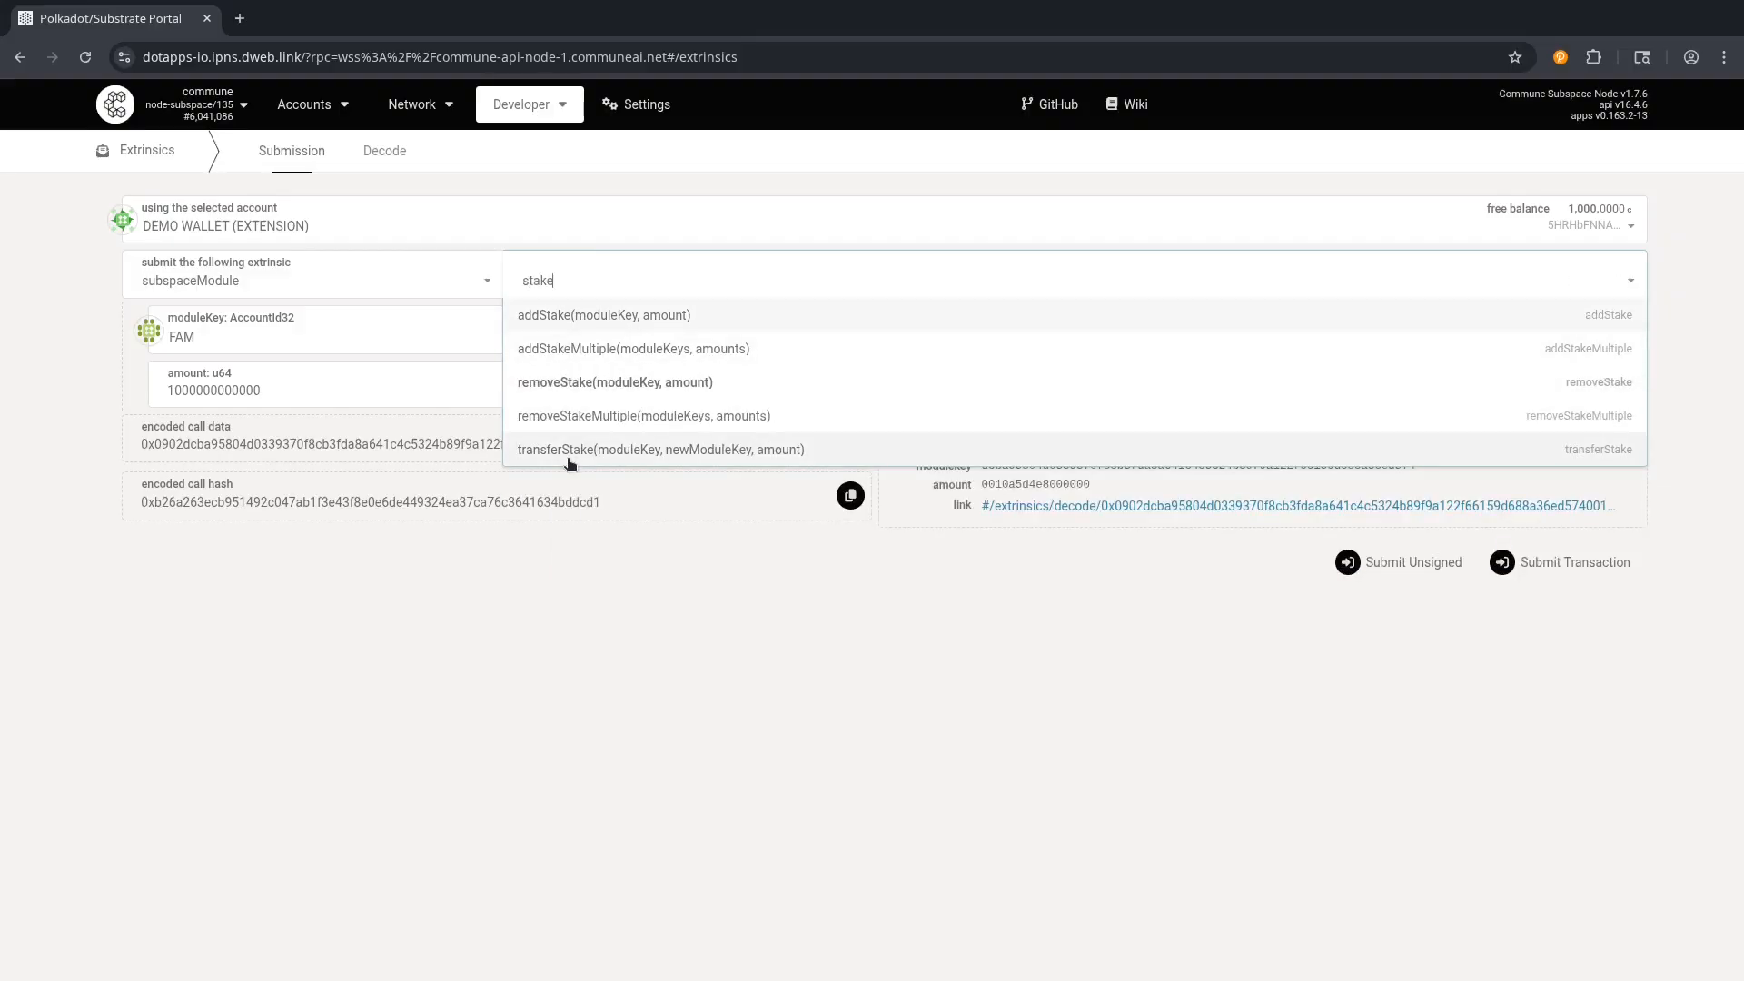
pyautogui.click(576, 425)
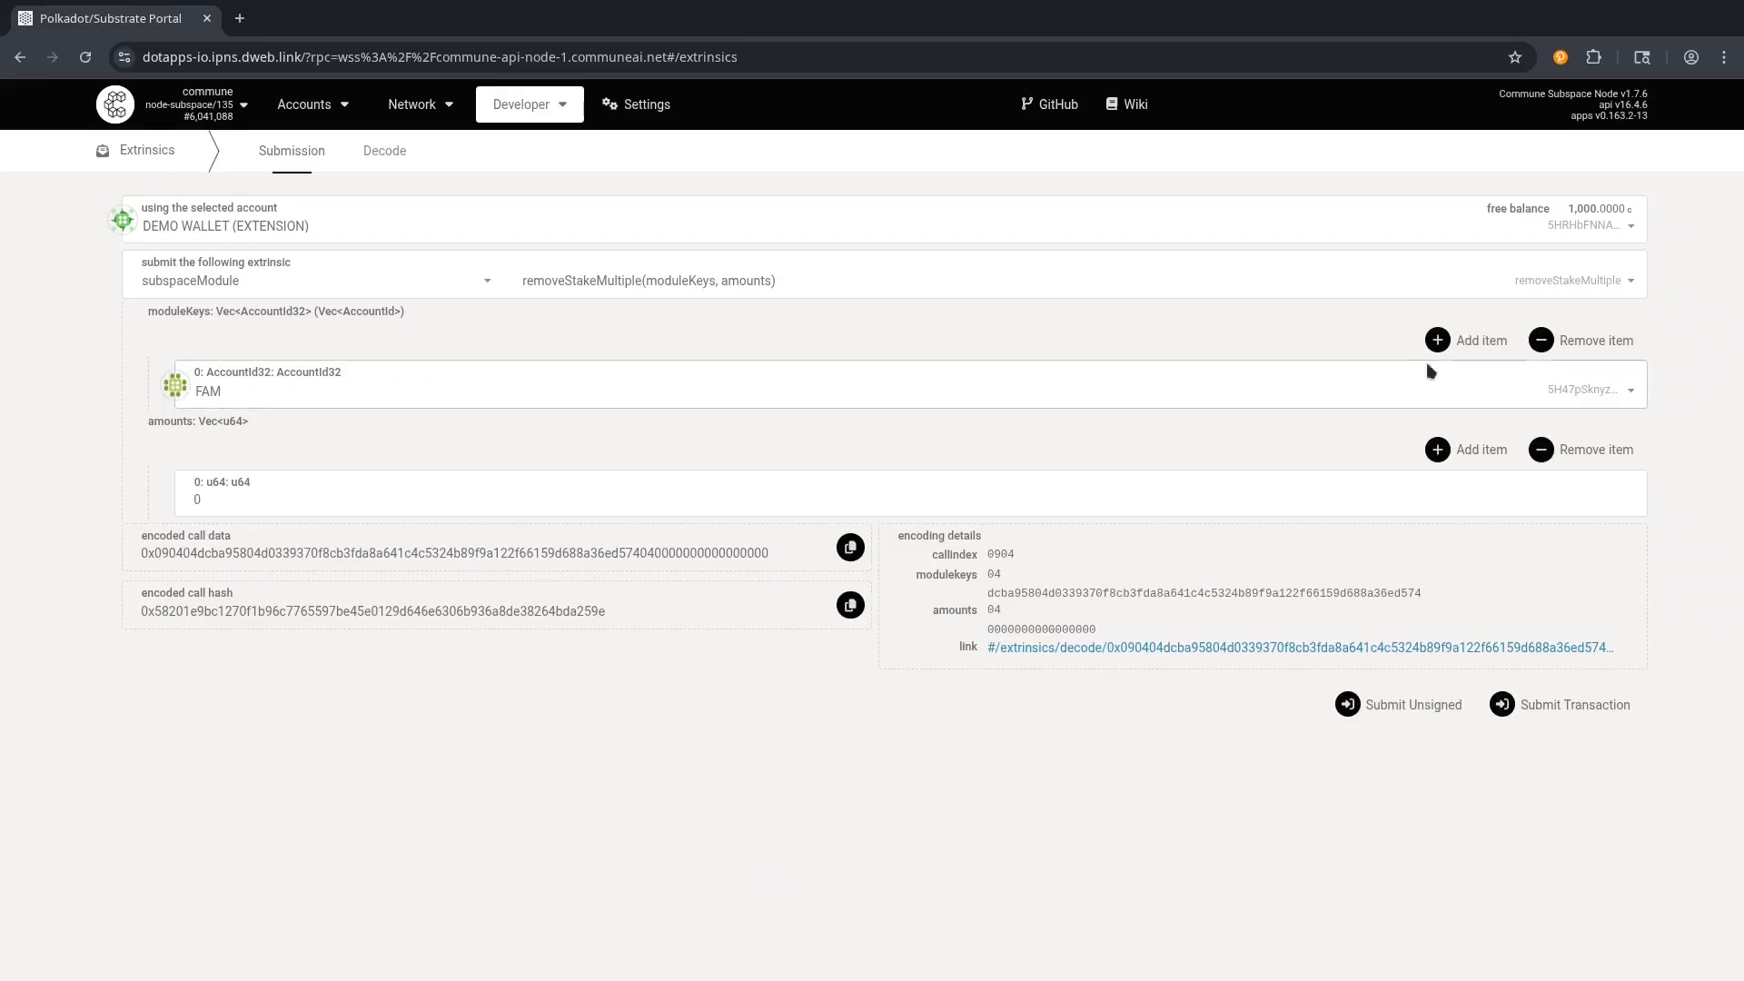
pyautogui.click(1444, 342)
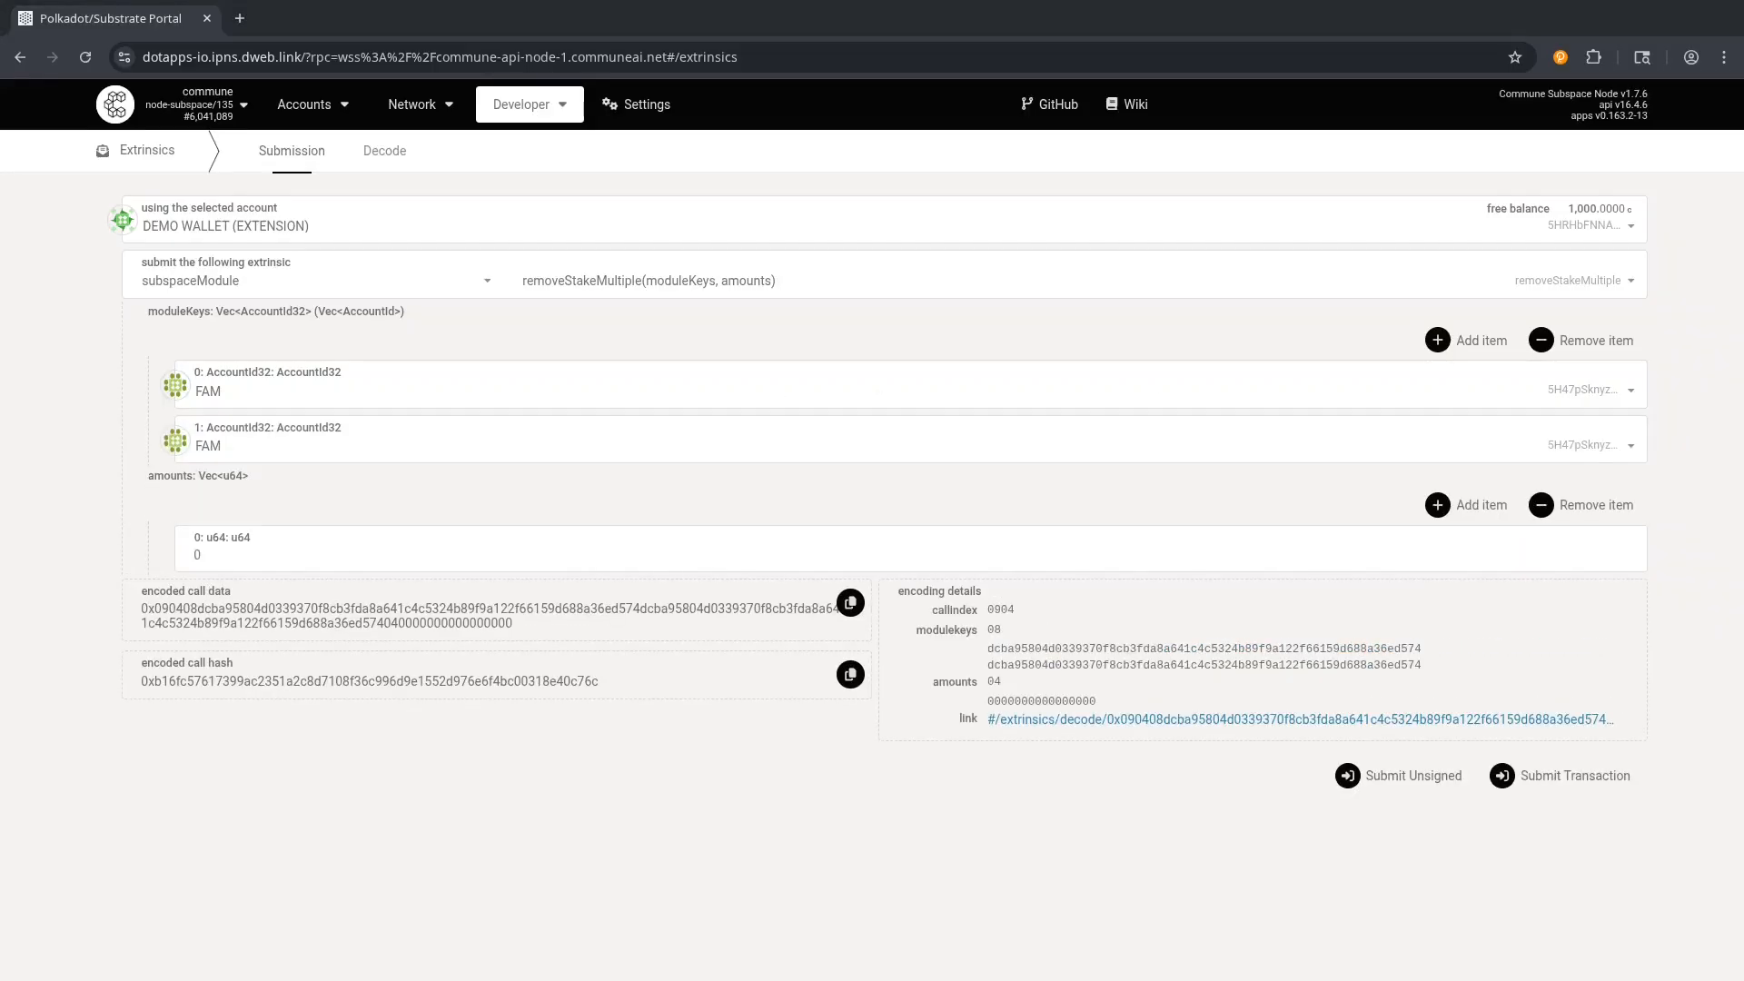
pyautogui.click(273, 445)
pyautogui.write('5DyPNNRLbrLWqPZPVES45LfEgFKyfmPbrtJkFLiSbmWLumYj')
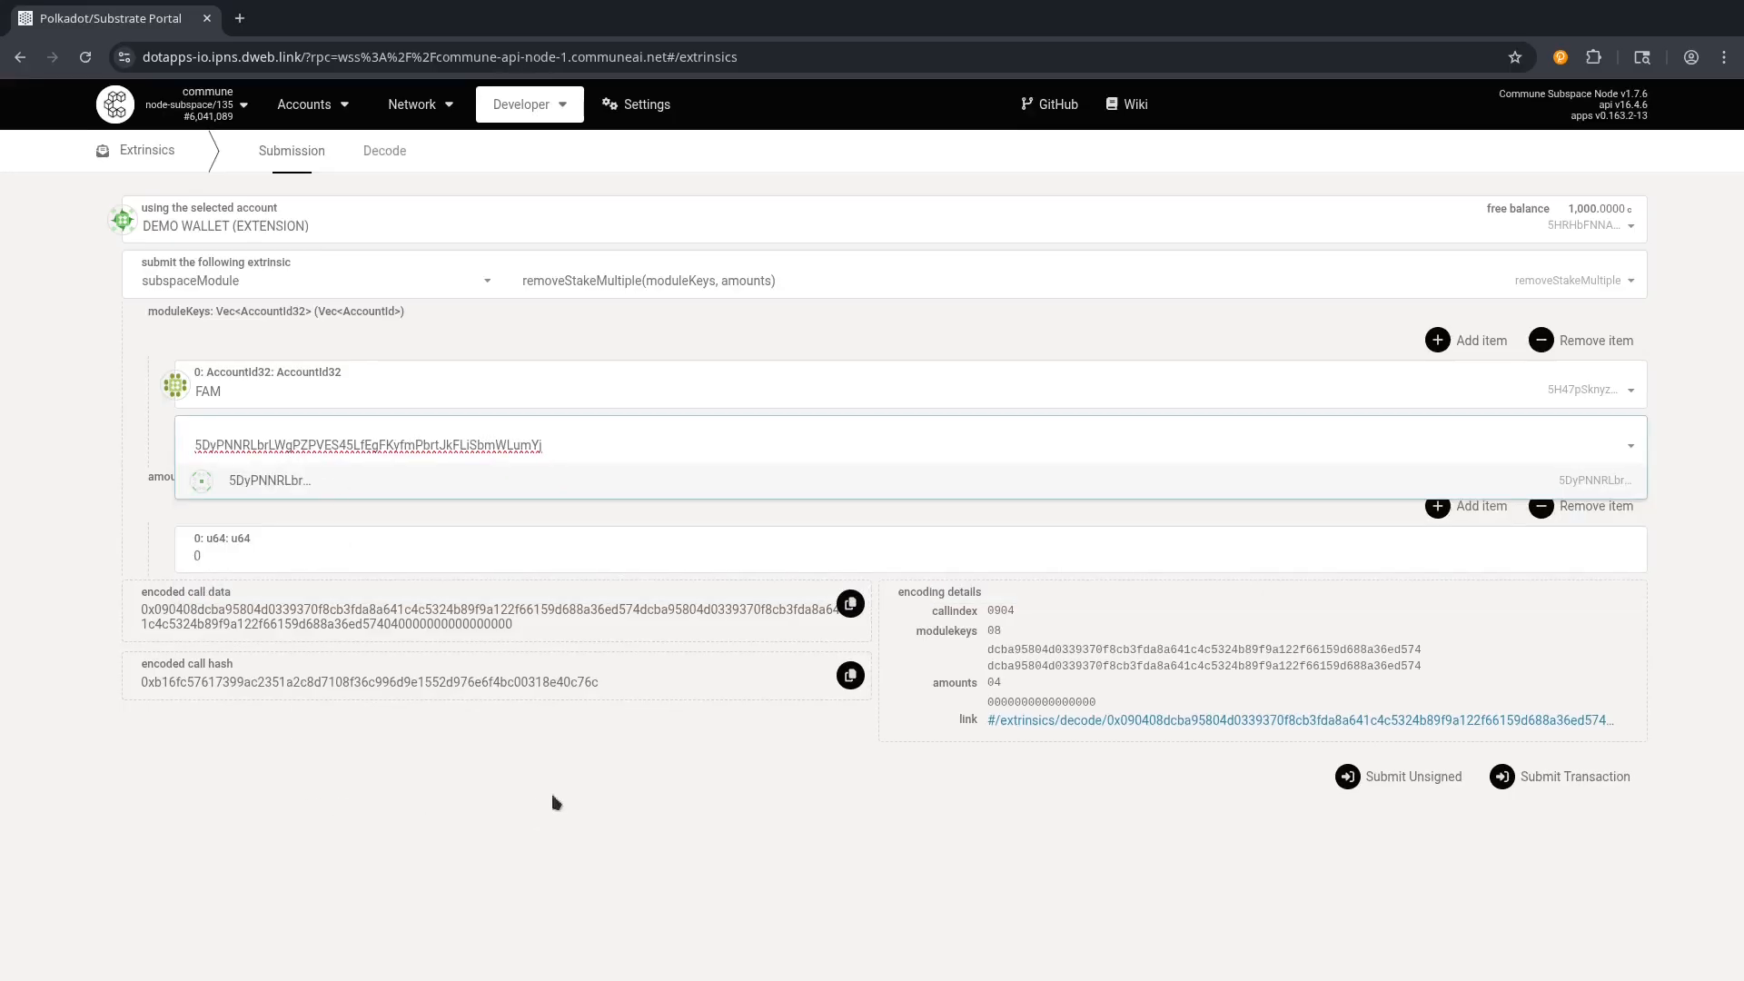
pyautogui.click(586, 732)
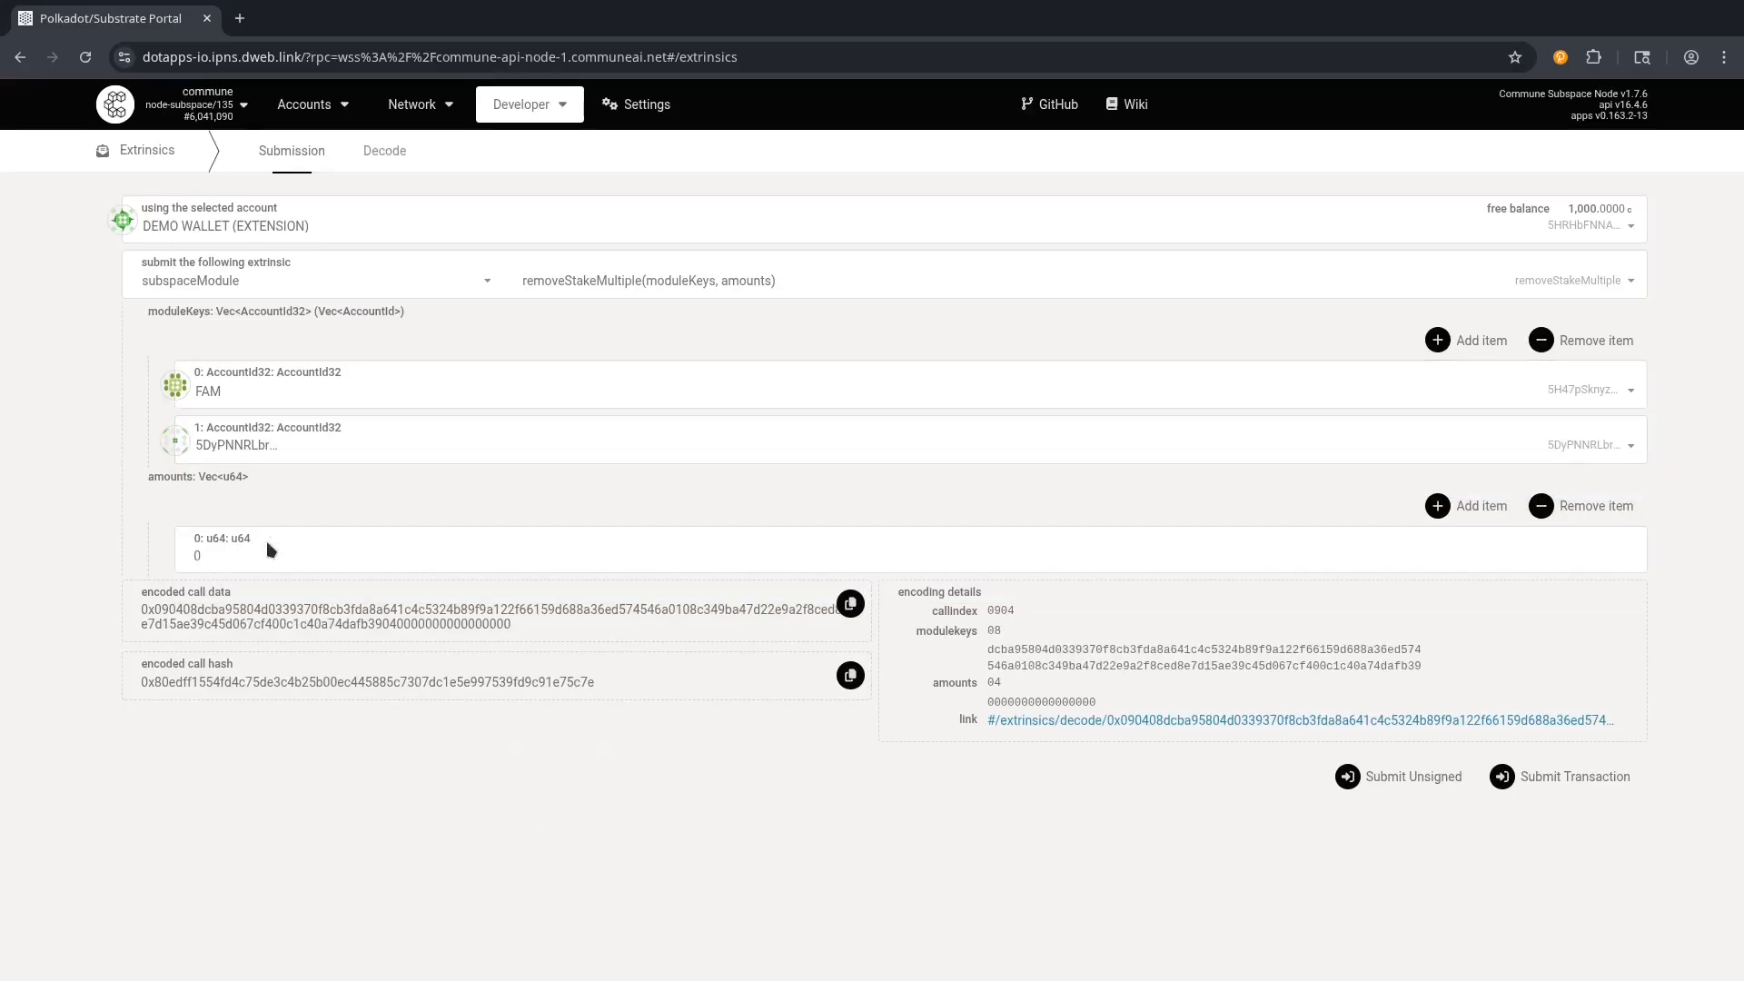
pyautogui.moveTo(237, 556); pyautogui.dragTo(167, 560)
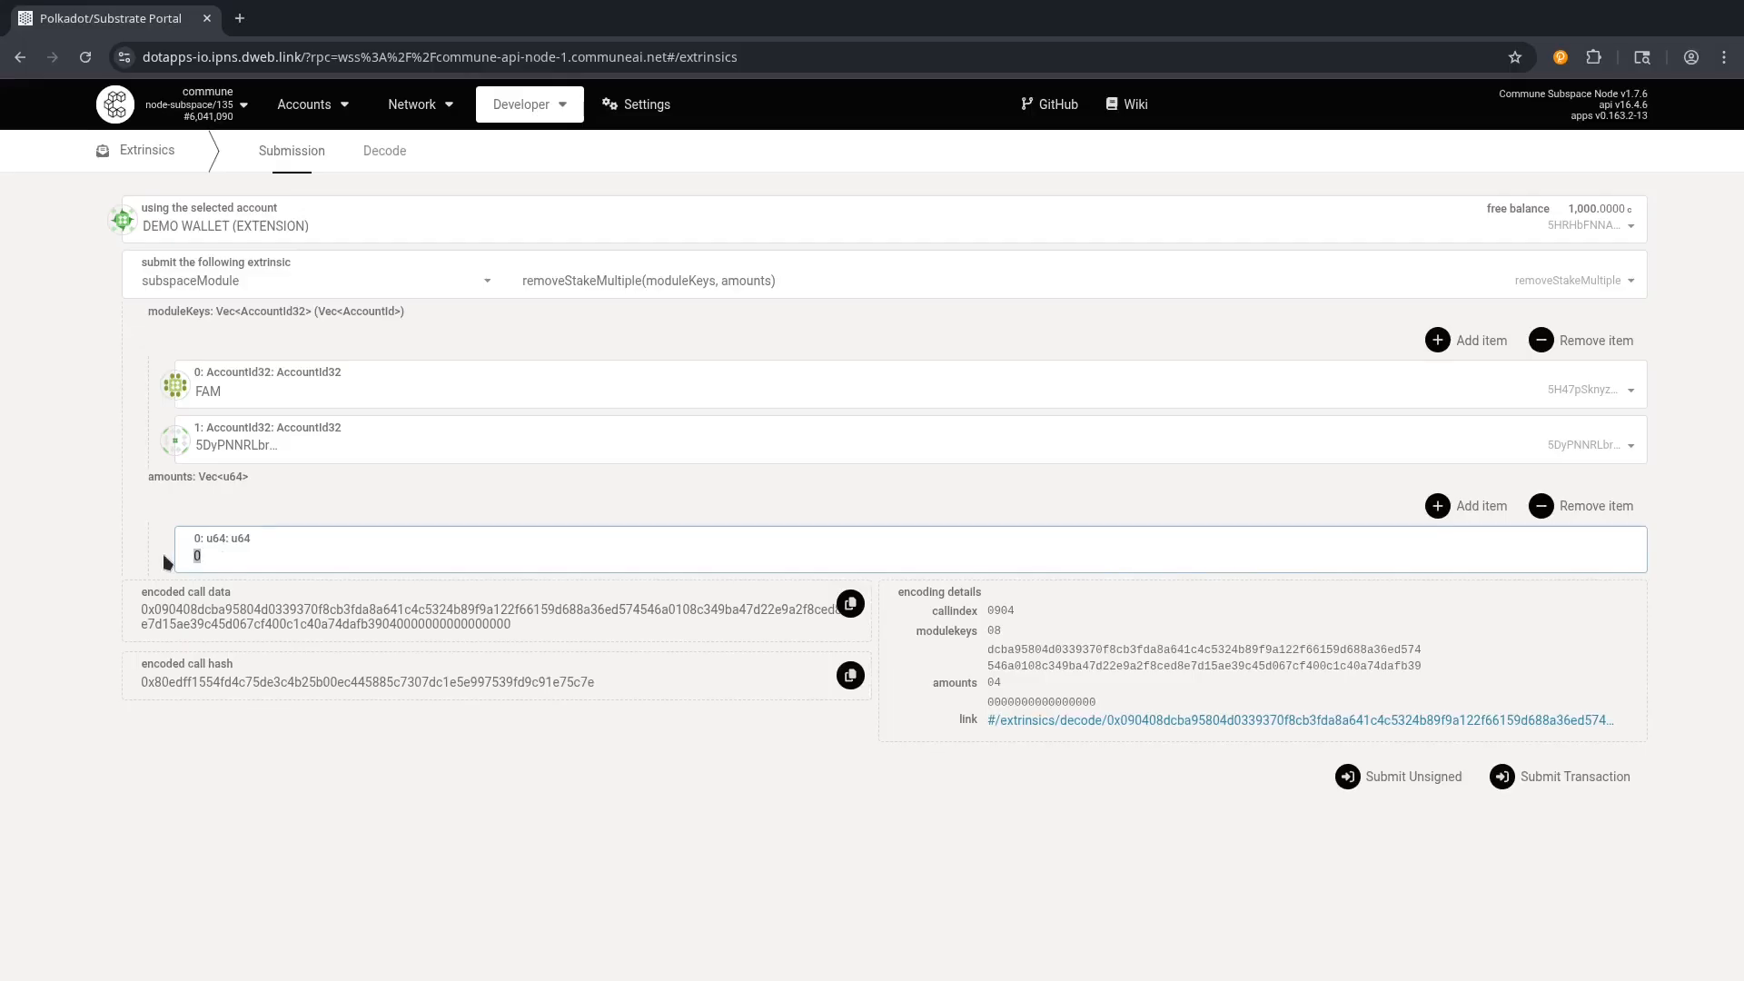
pyautogui.write('1000')
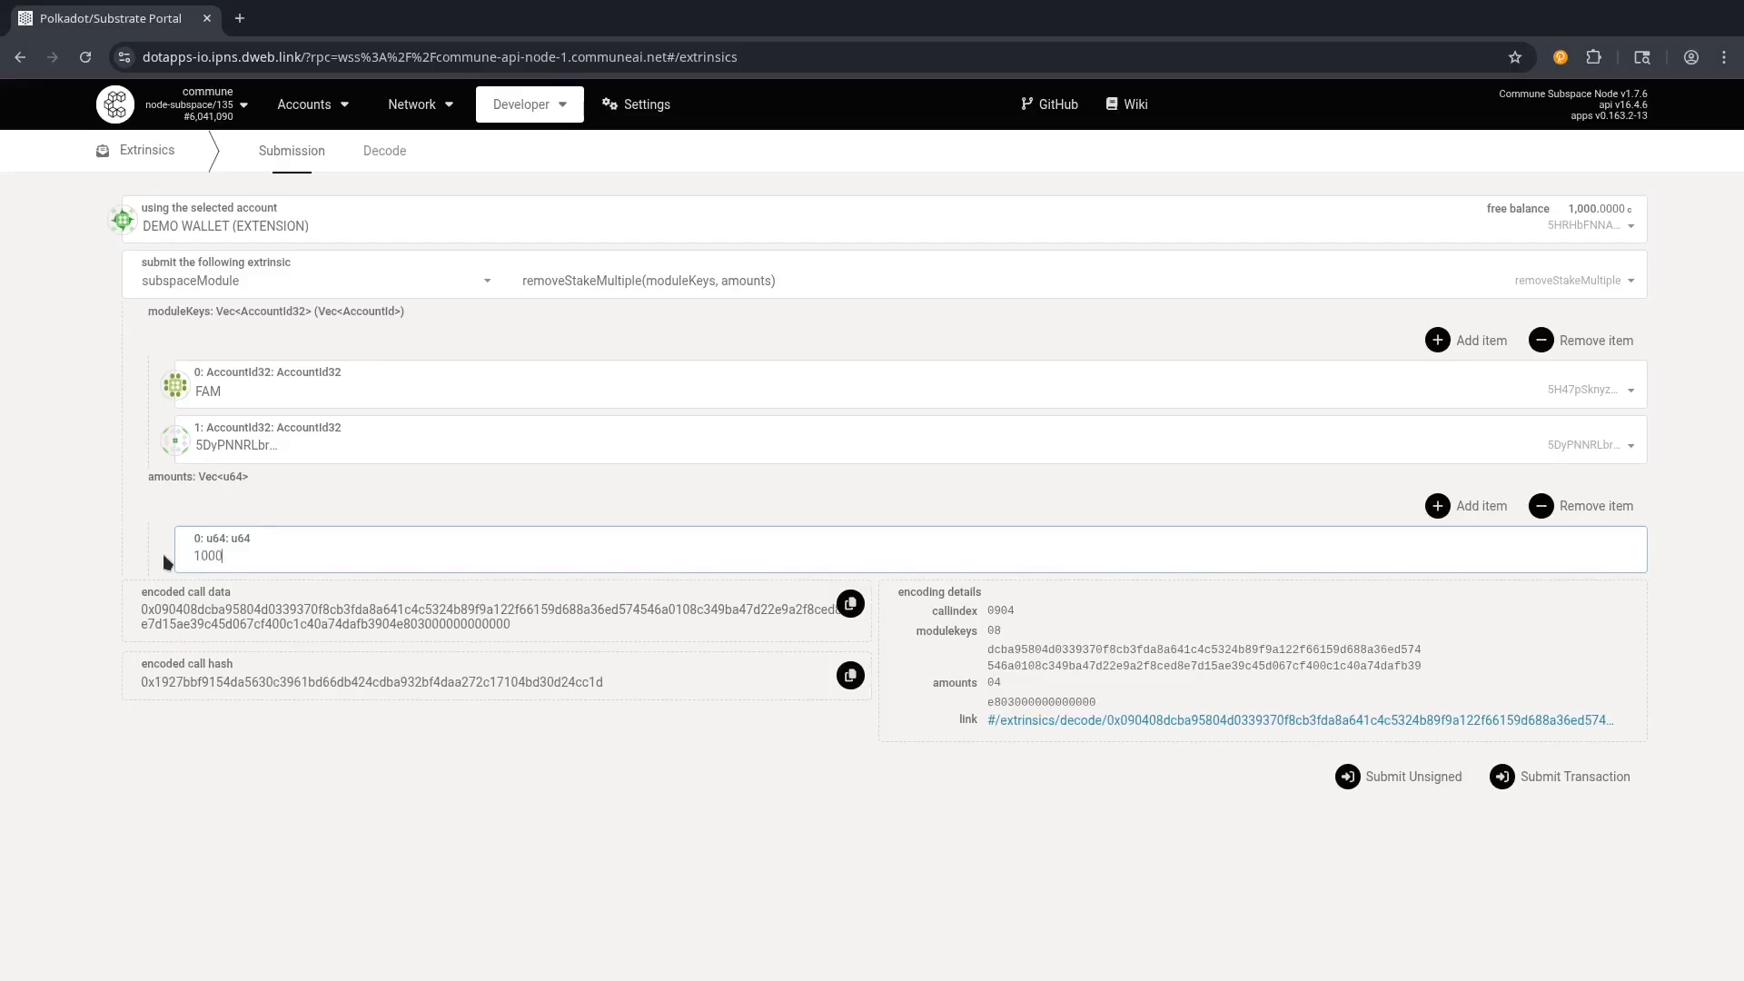
pyautogui.write('000000')
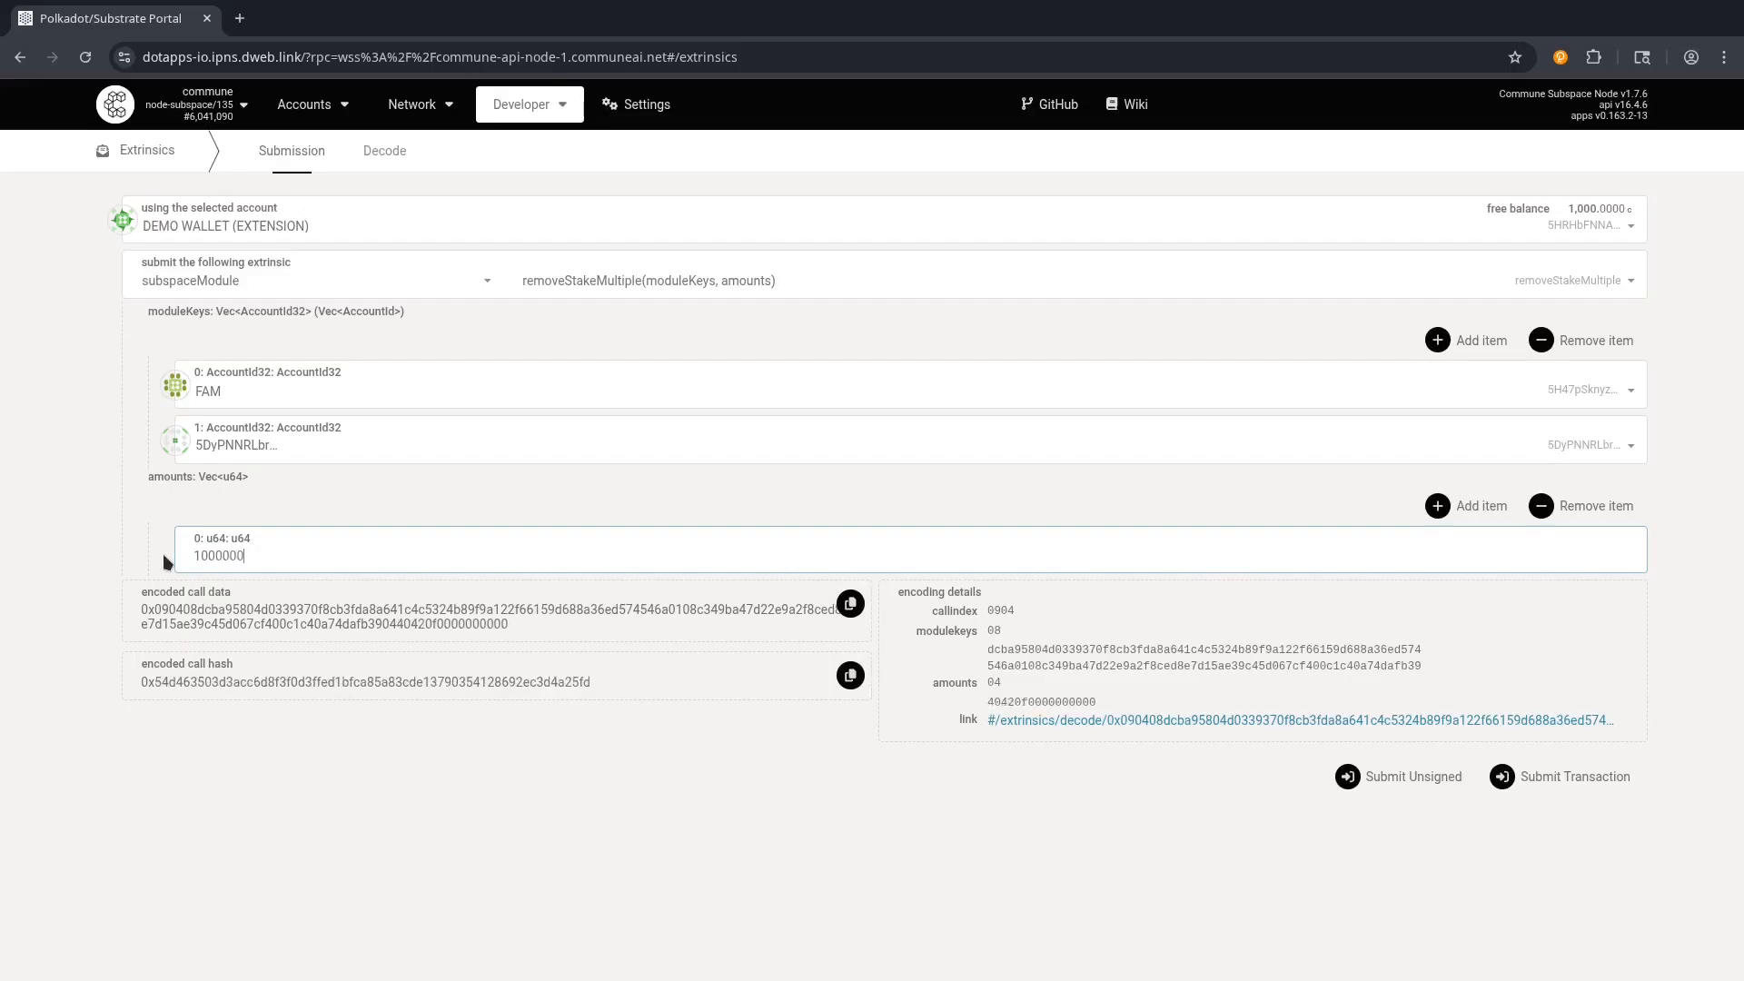
pyautogui.write('000')
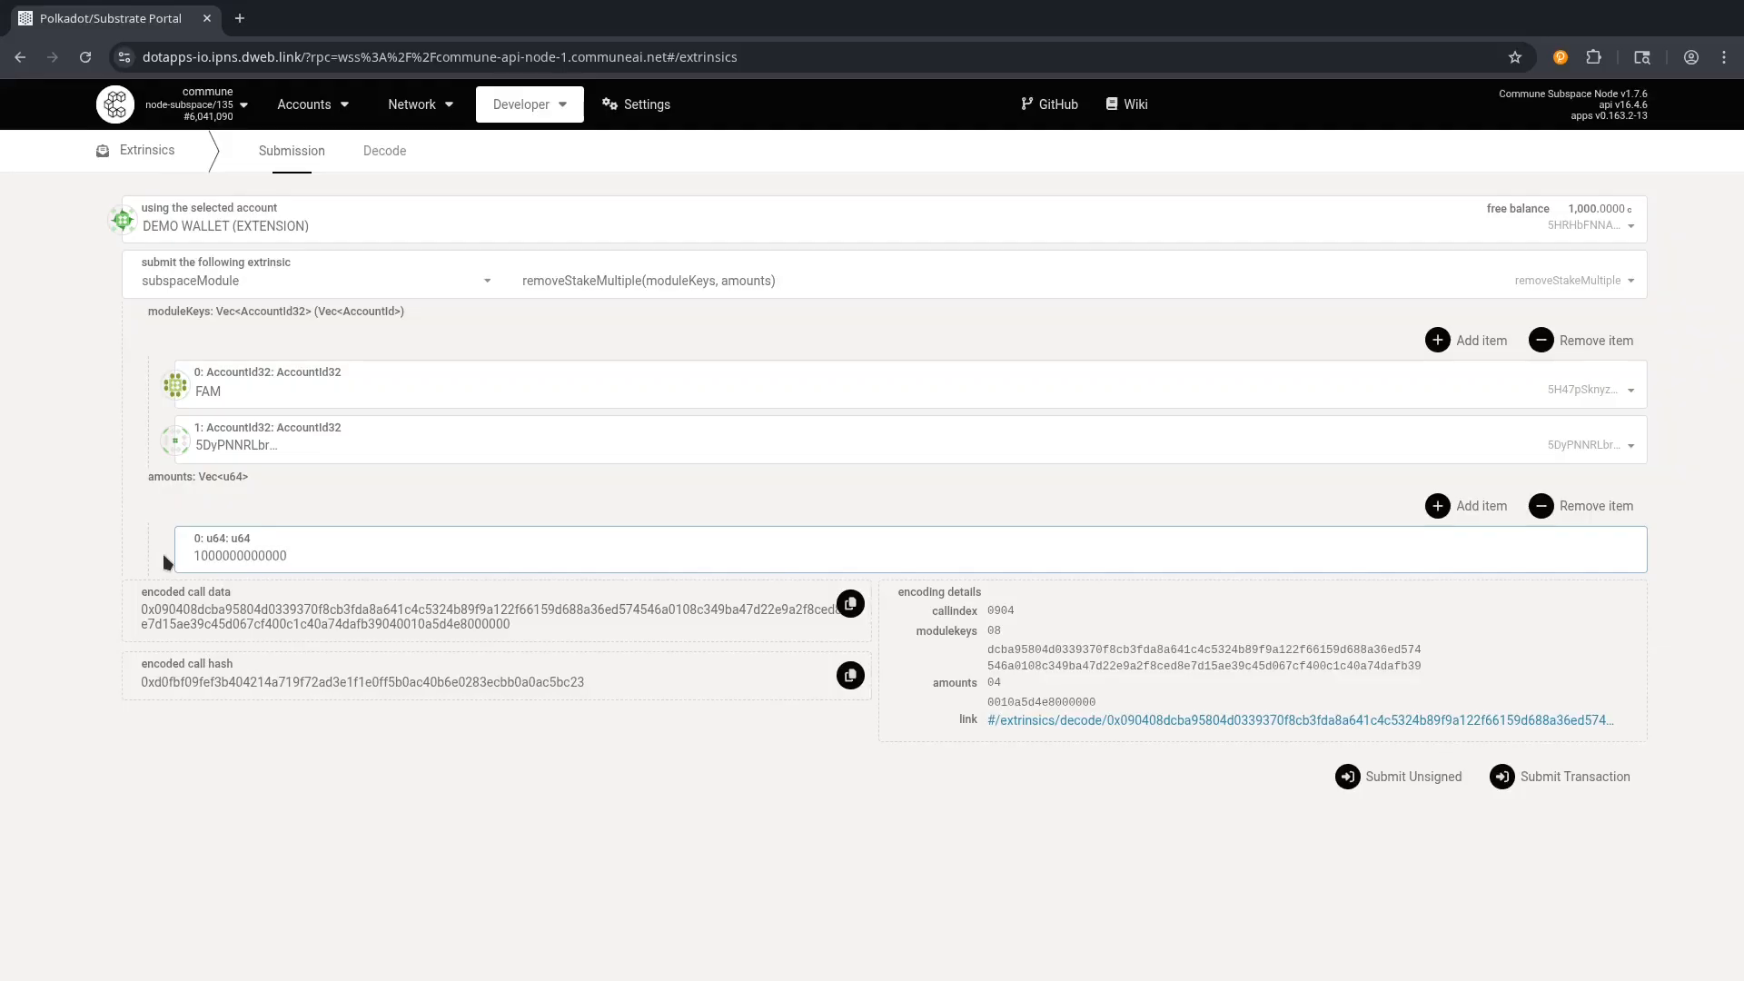
pyautogui.click(1453, 509)
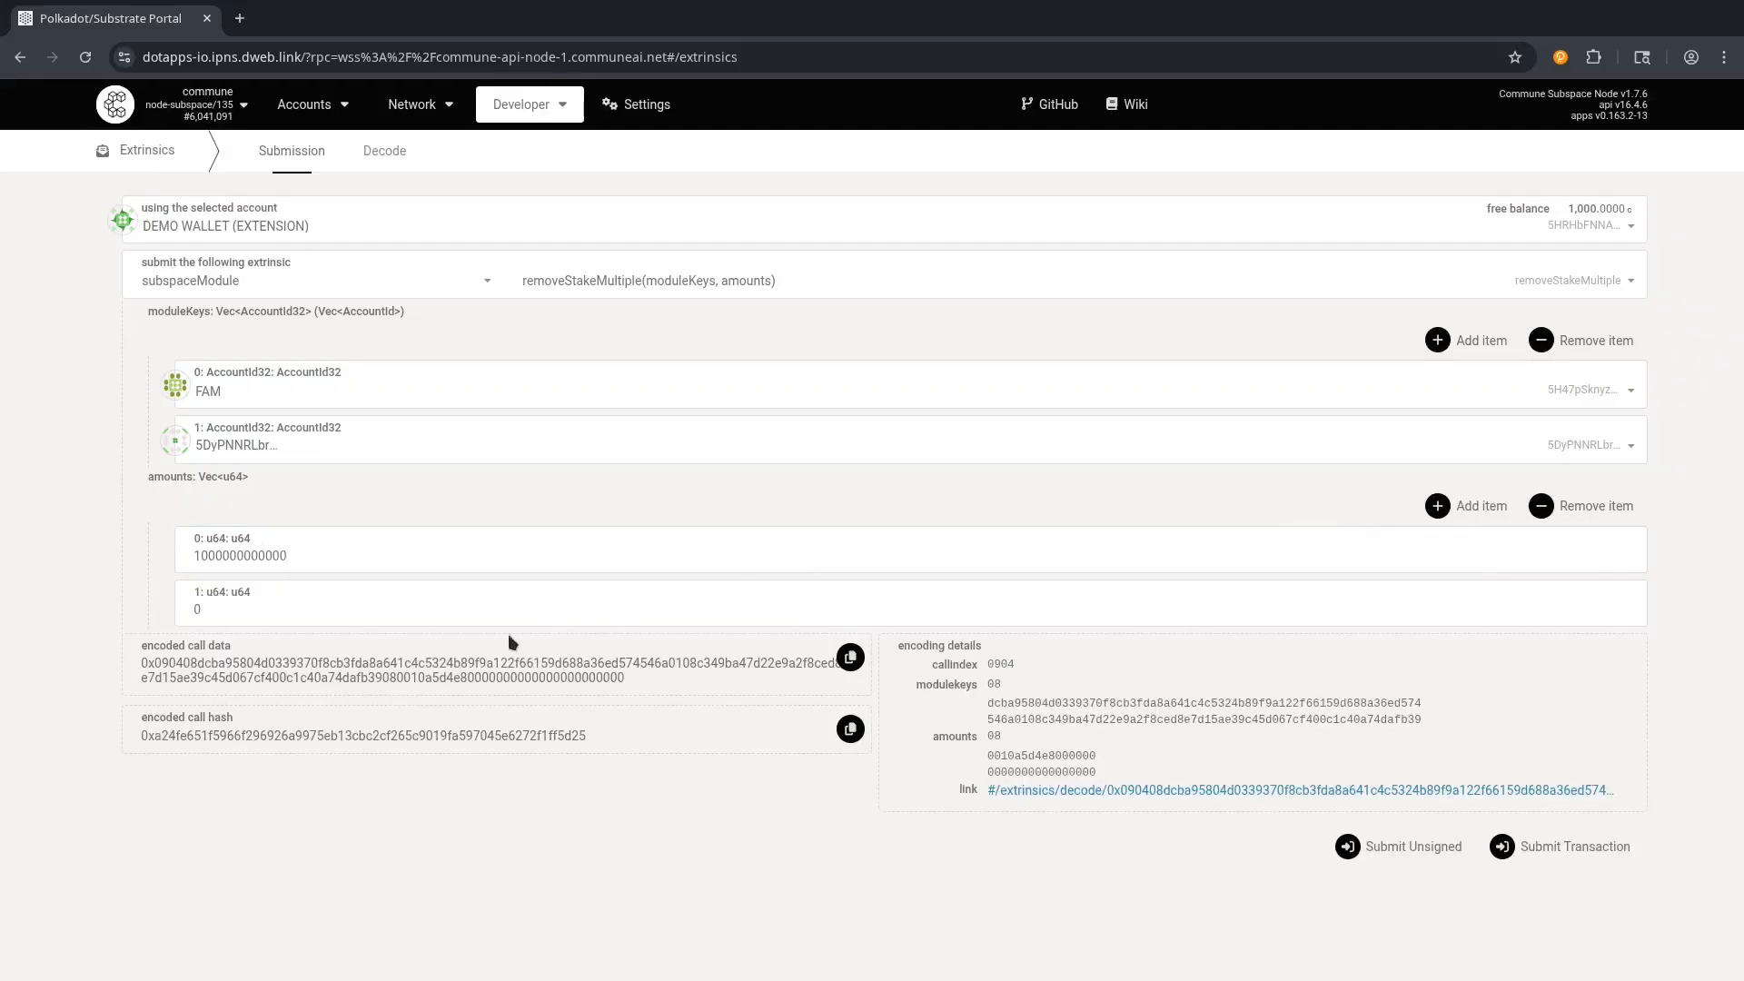
pyautogui.doubleClick(205, 613)
pyautogui.write('25')
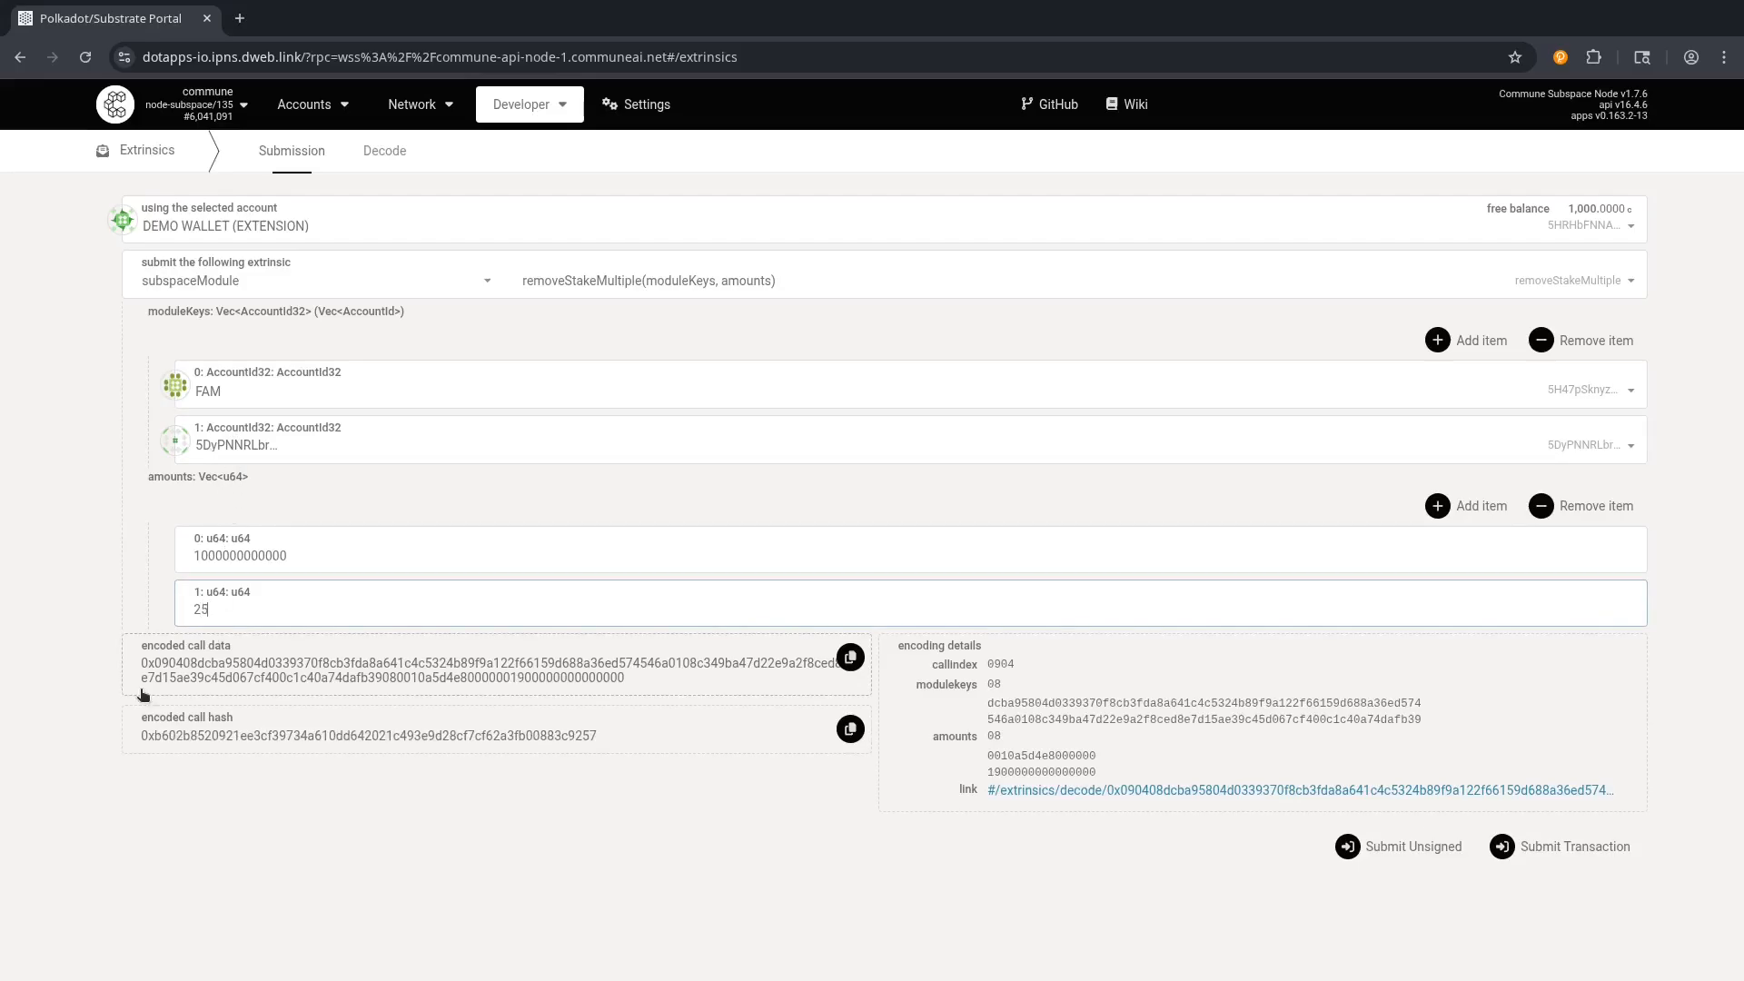
pyautogui.write('0000')
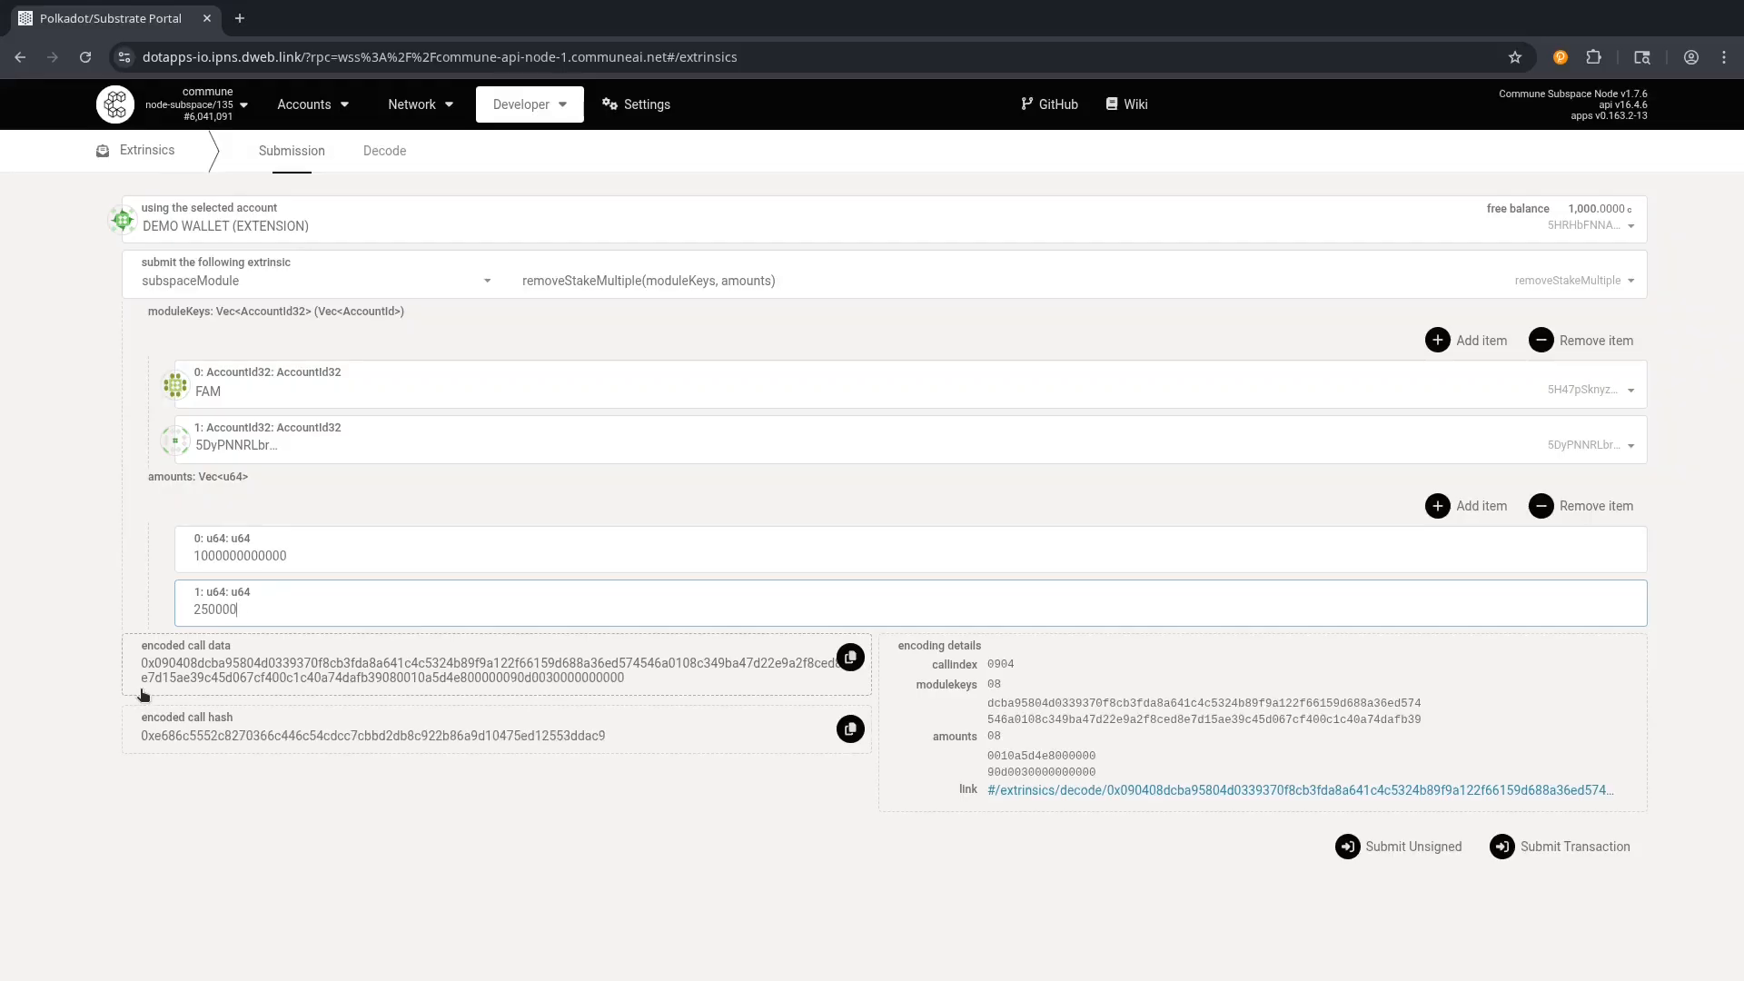
pyautogui.write('00000000')
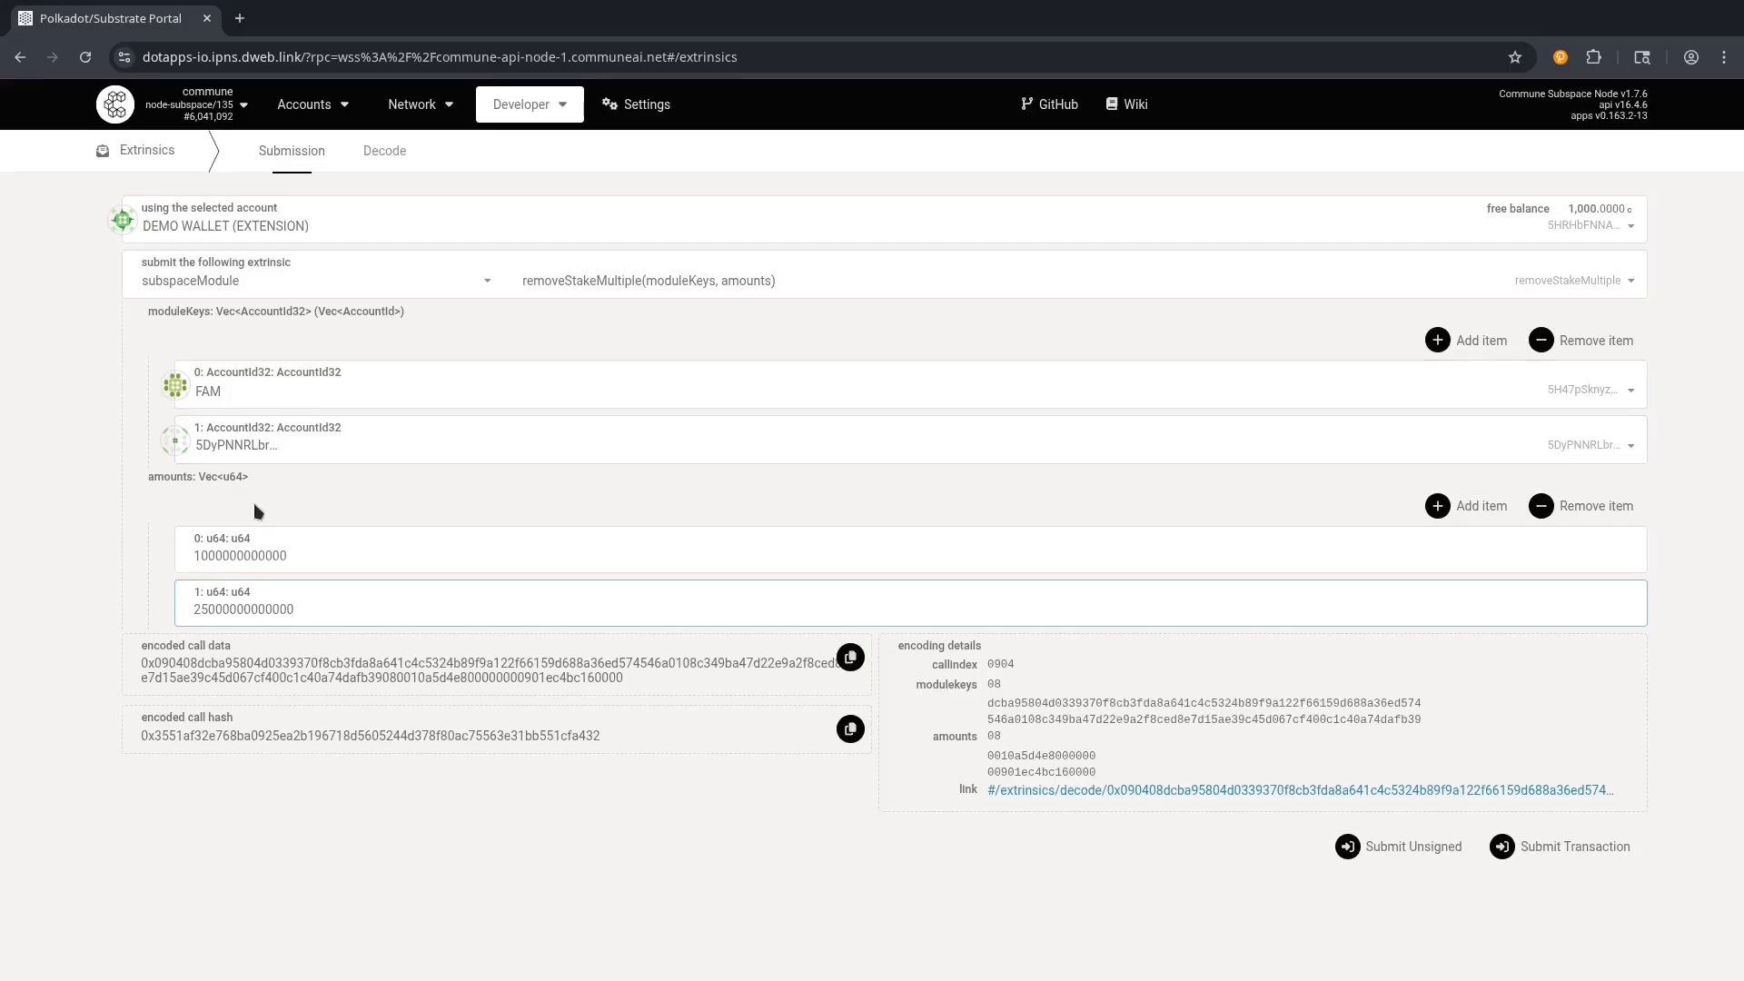
pyautogui.click(236, 556)
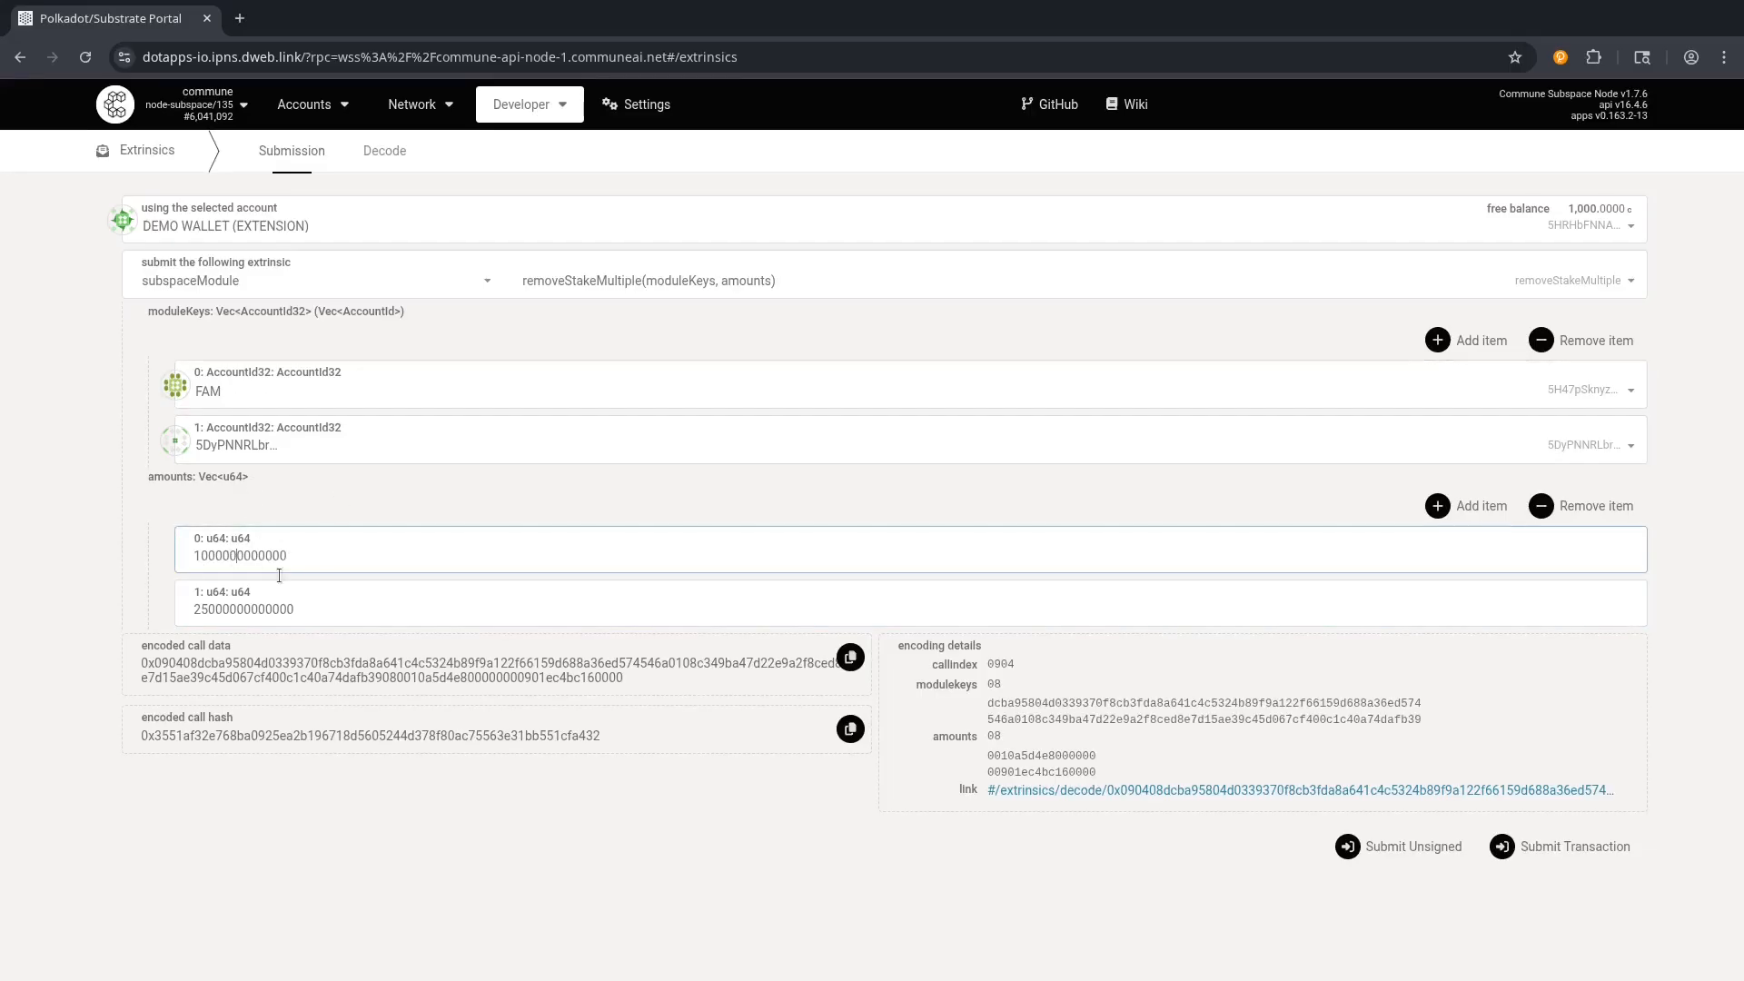
pyautogui.click(237, 609)
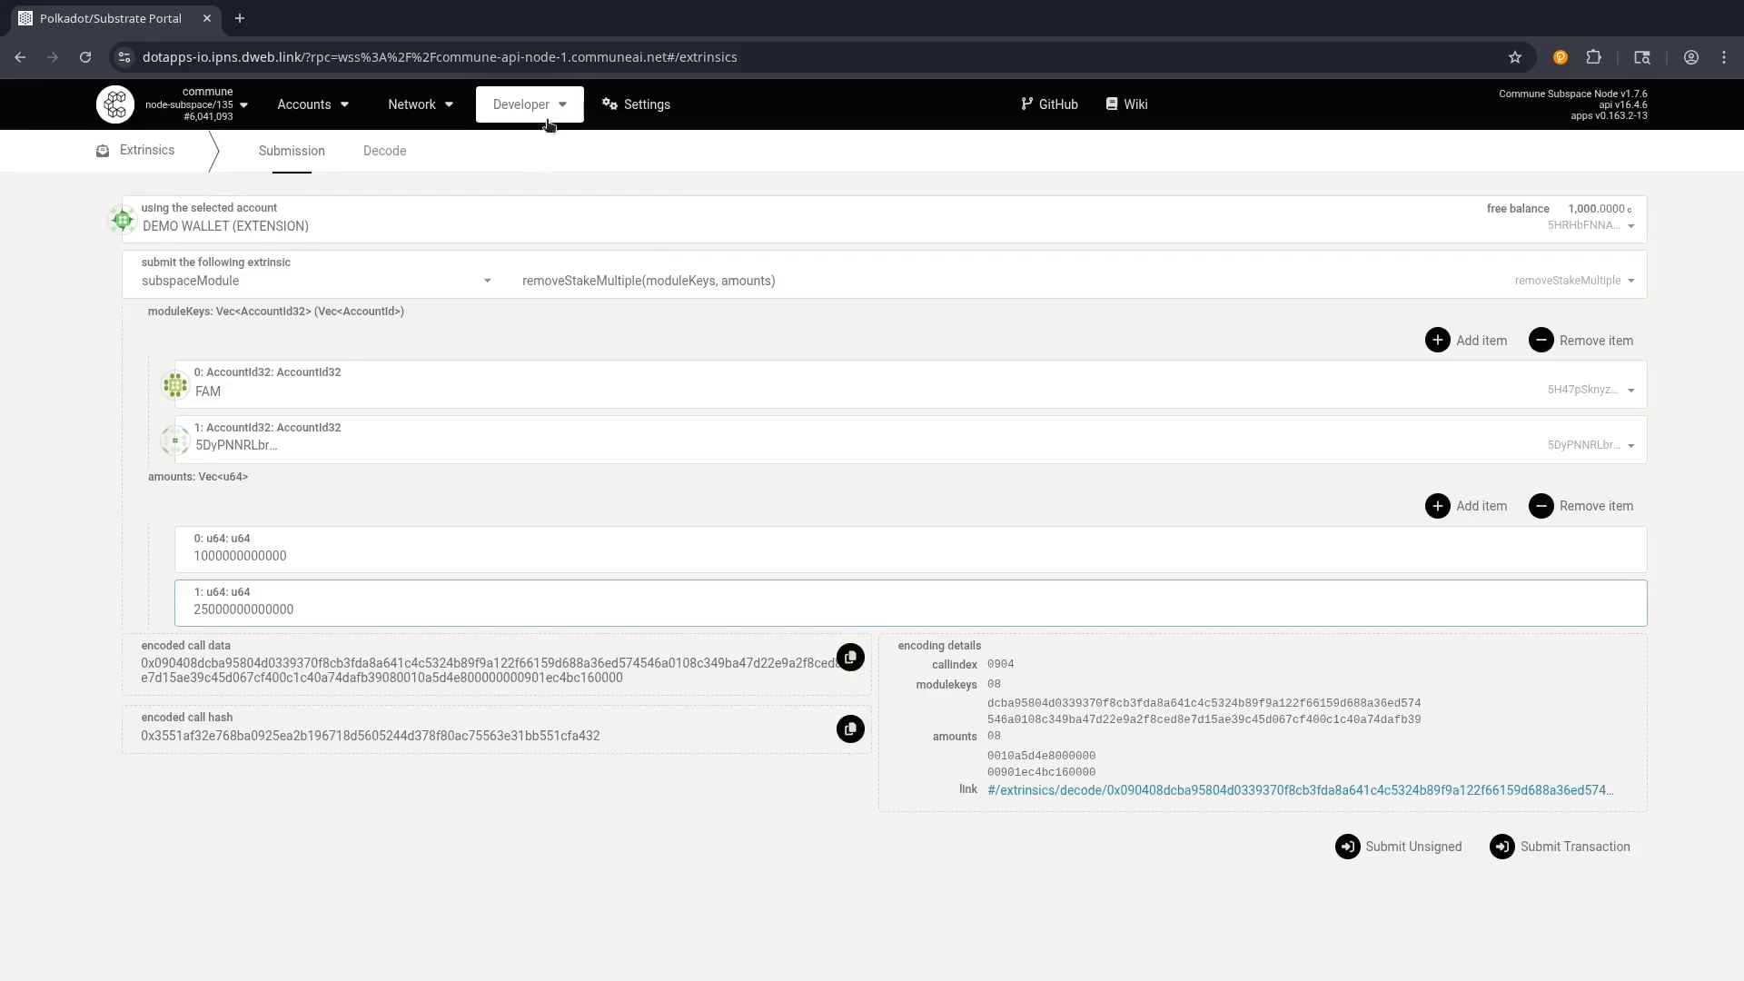
# Duplicate the portal tab and open Developer > Chain state in the copy.
pyautogui.moveTo(549, 118)
pyautogui.rightClick(116, 26)
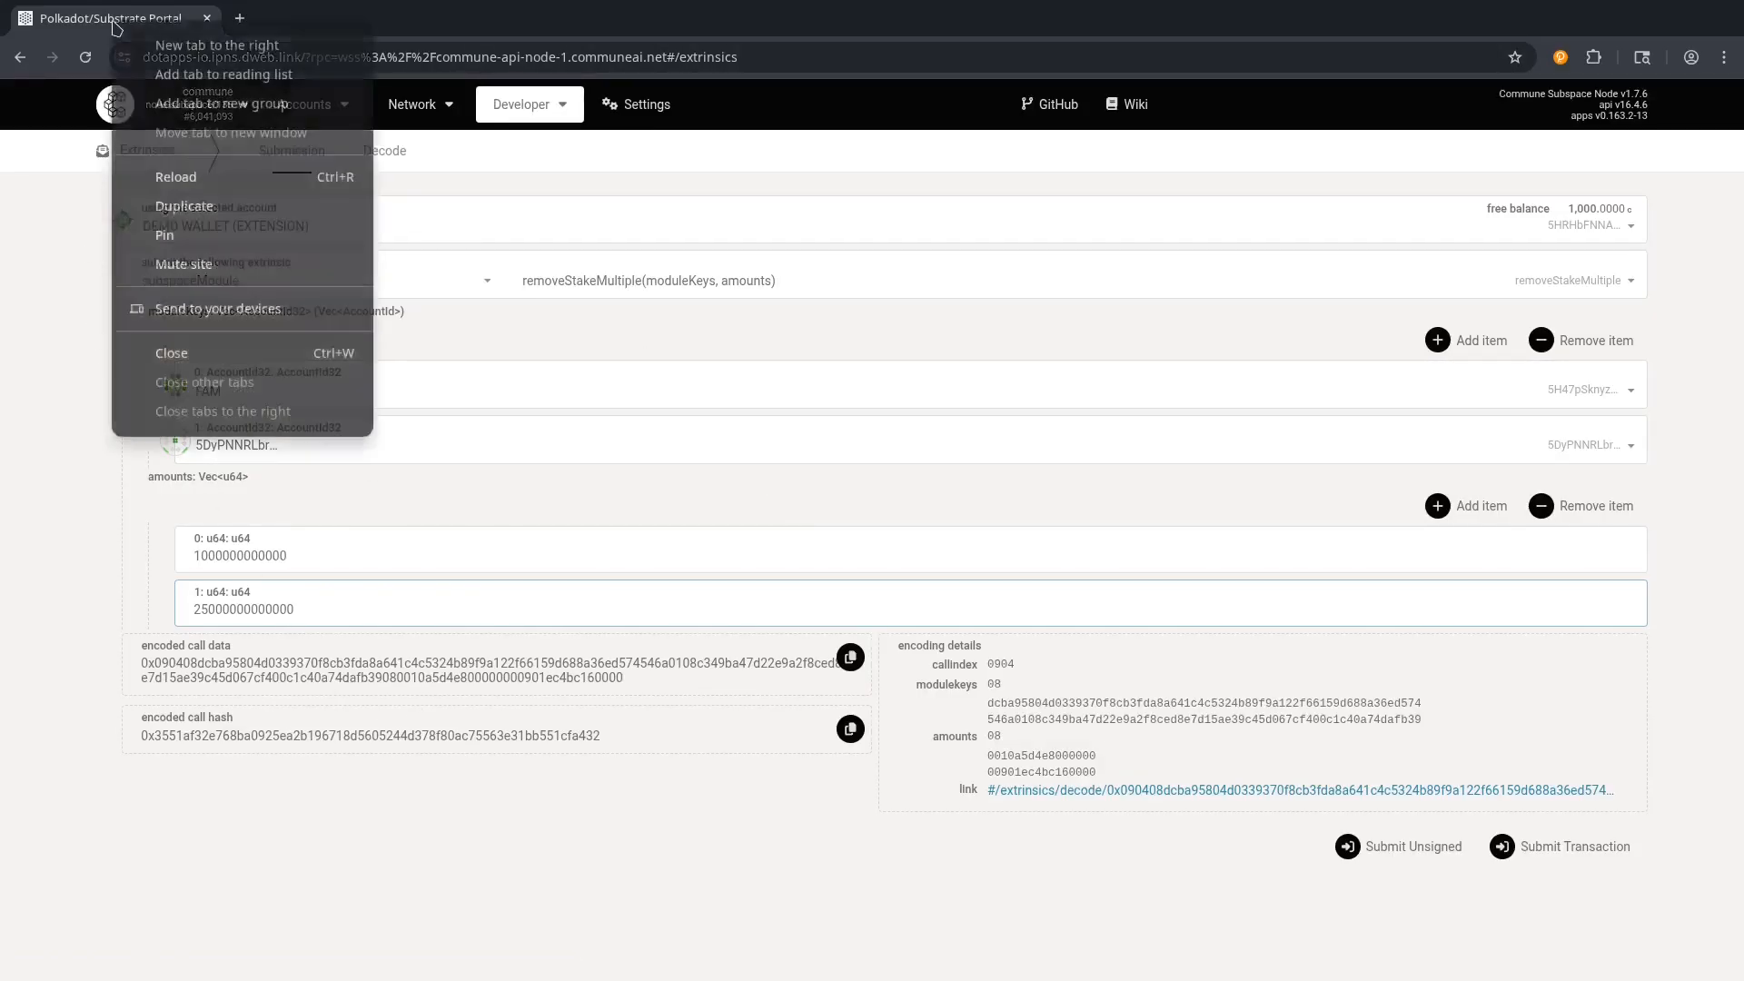
pyautogui.click(186, 209)
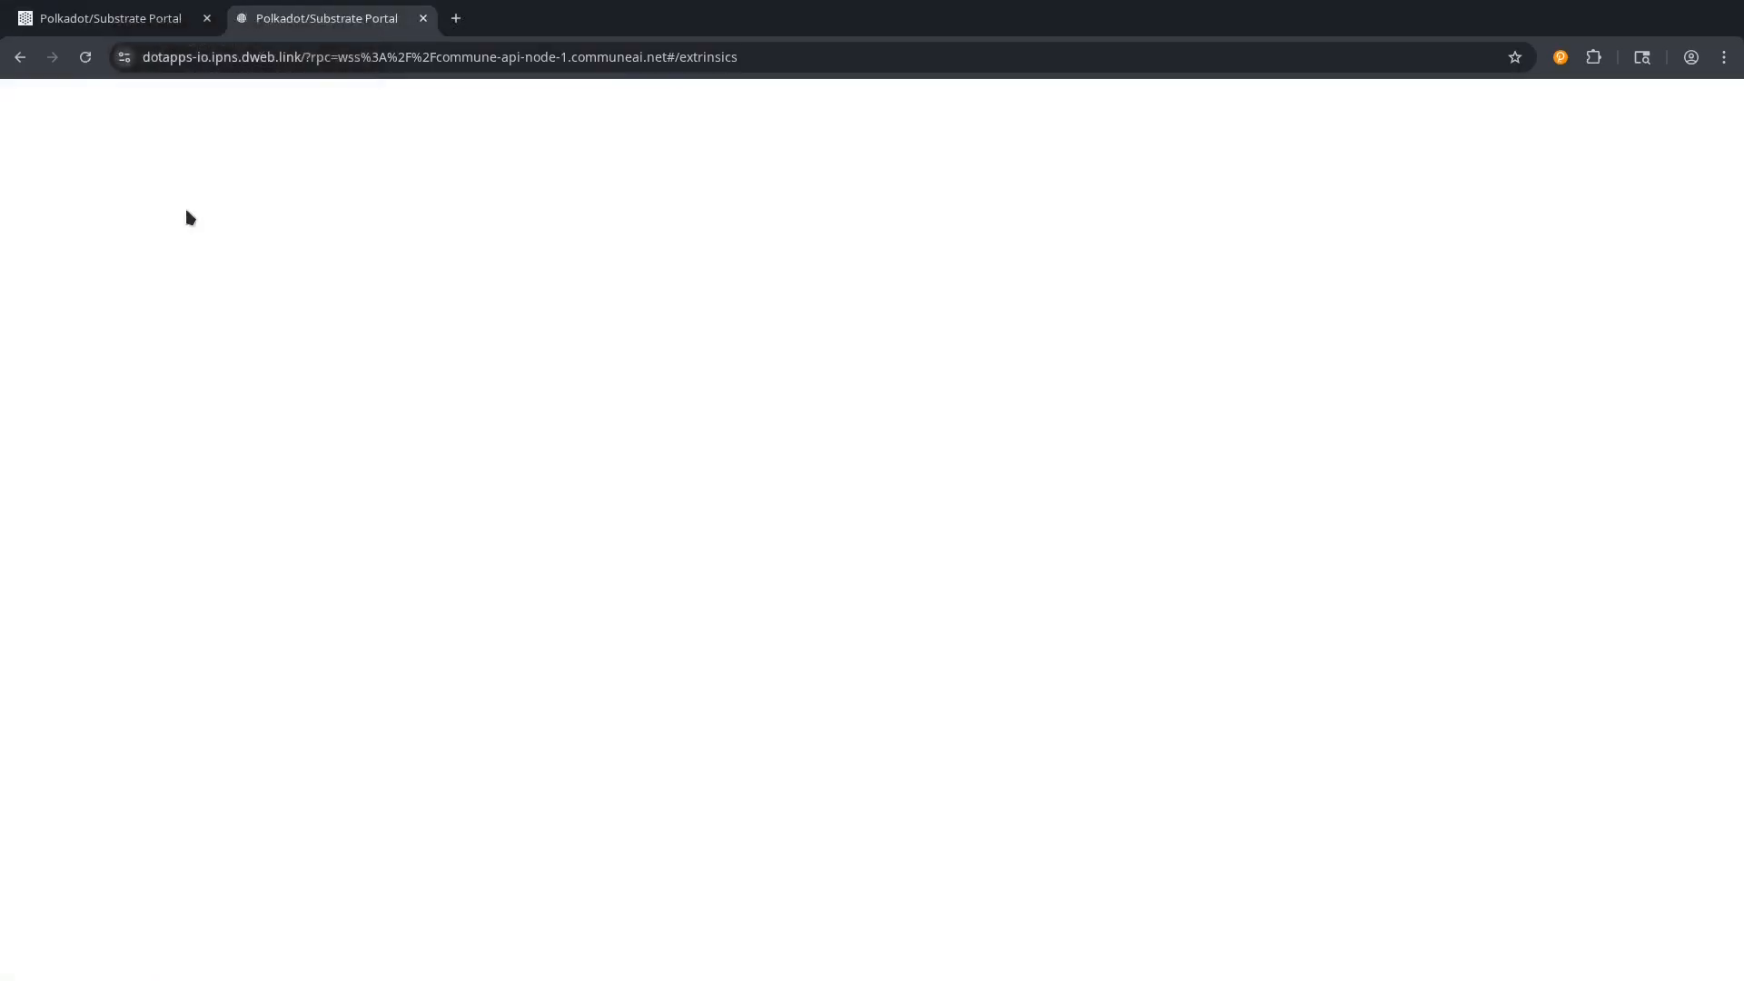
pyautogui.moveTo(531, 105)
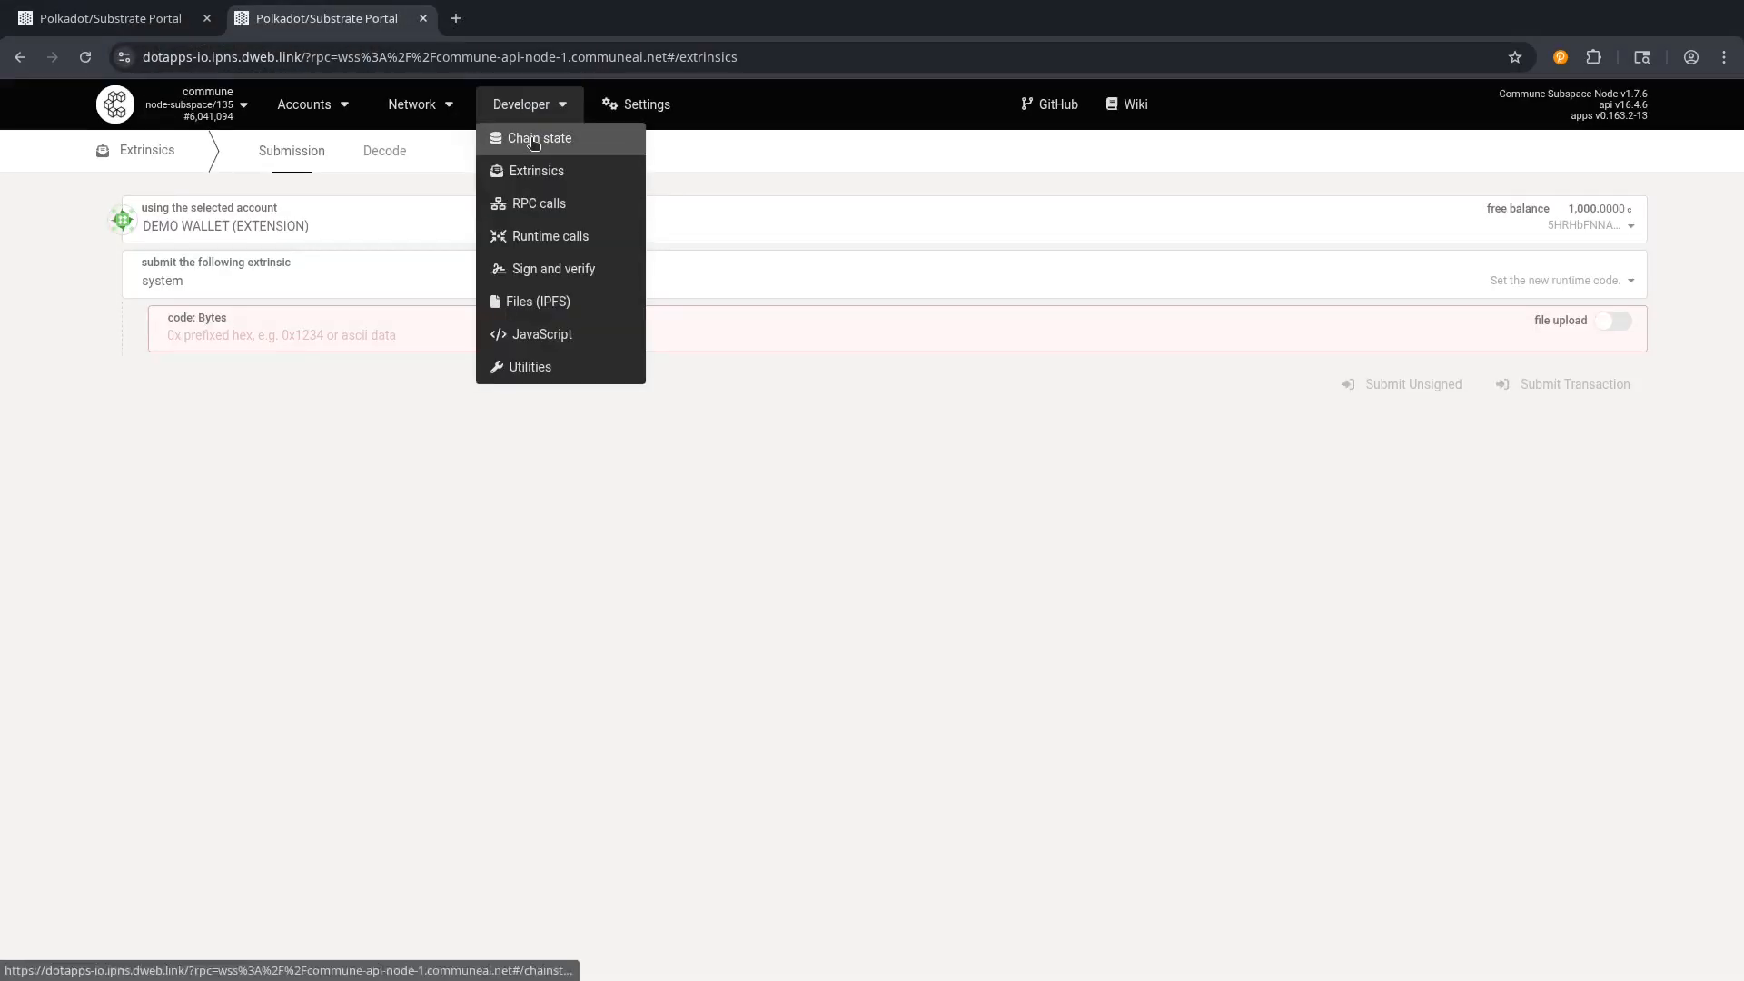
pyautogui.click(534, 144)
# Query subspaceModule stakeTo for FAM, getting 14,000,000,000,000, then return to the first tab.
pyautogui.click(298, 227)
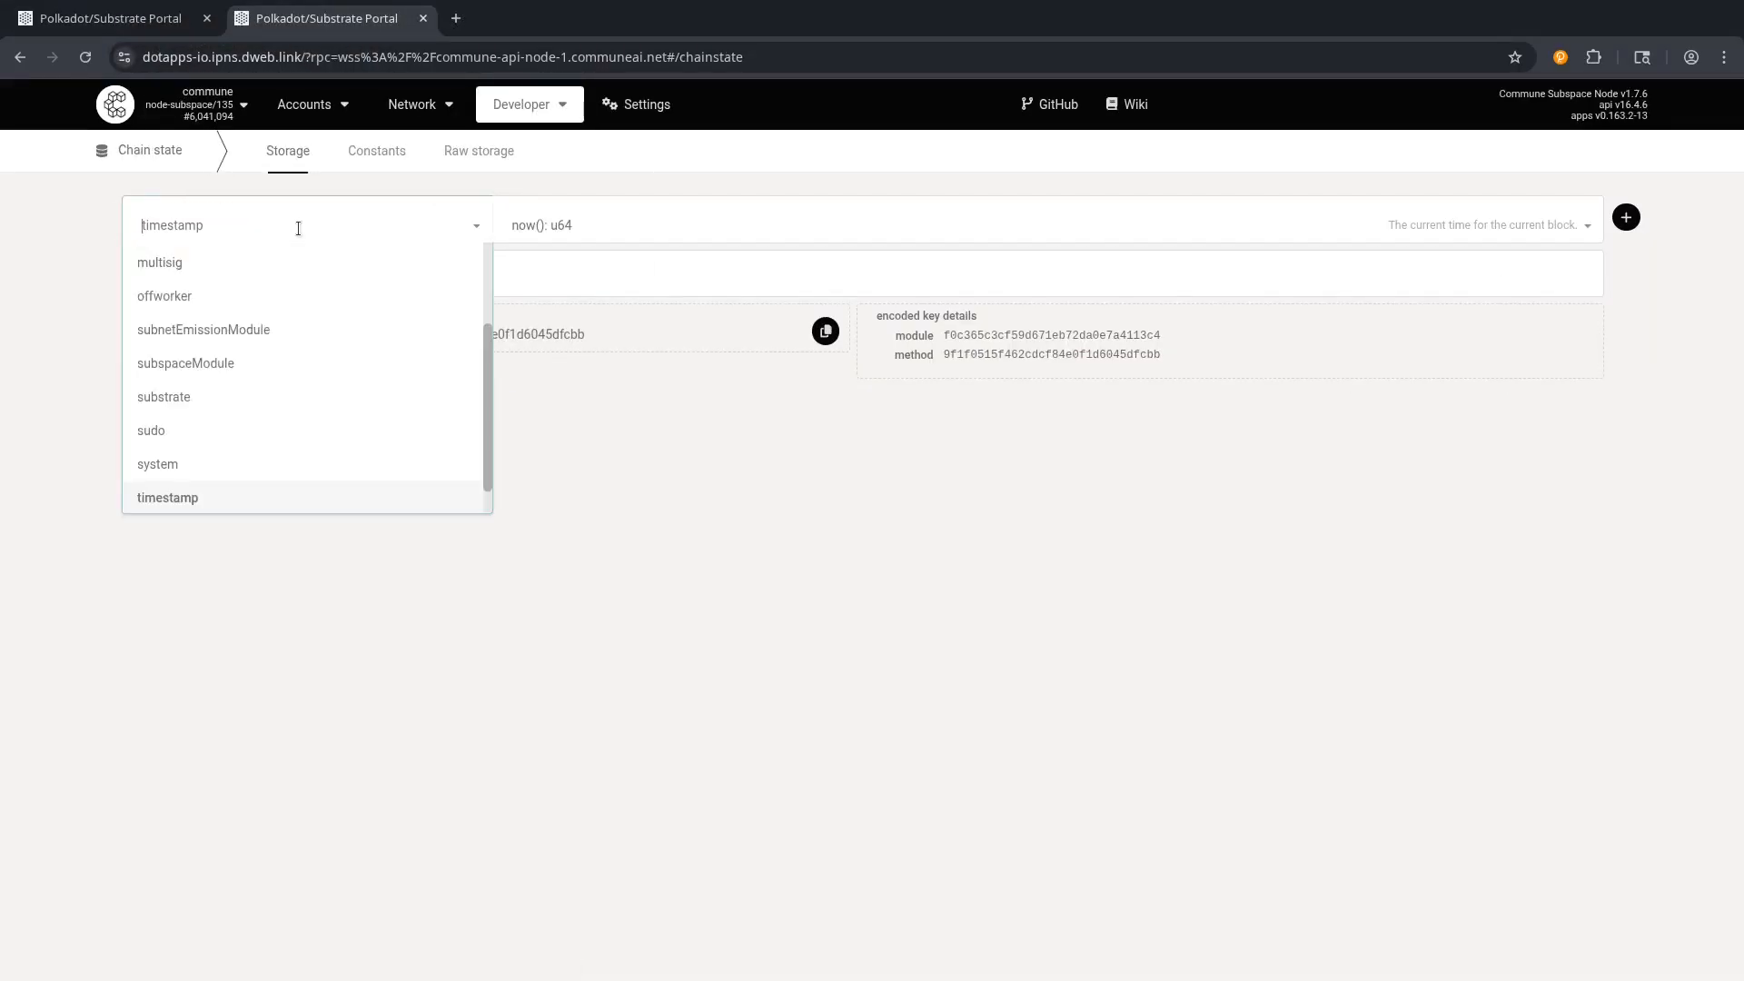
pyautogui.click(191, 363)
pyautogui.click(587, 218)
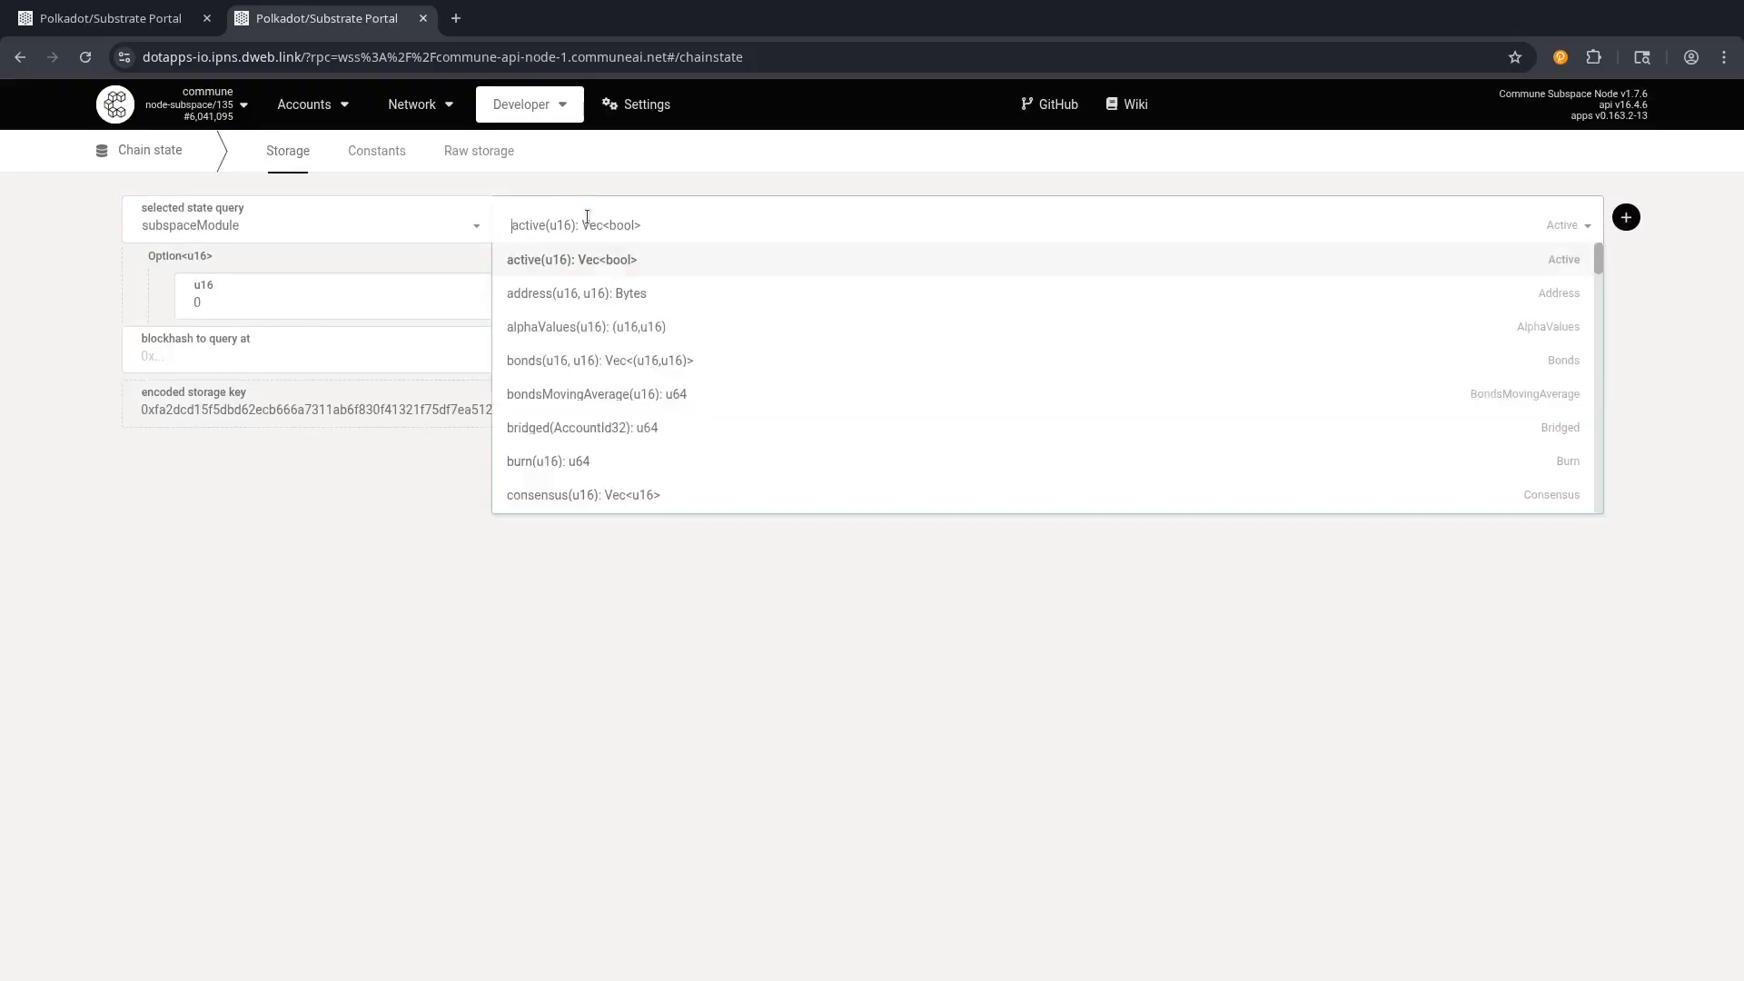
pyautogui.write('stake')
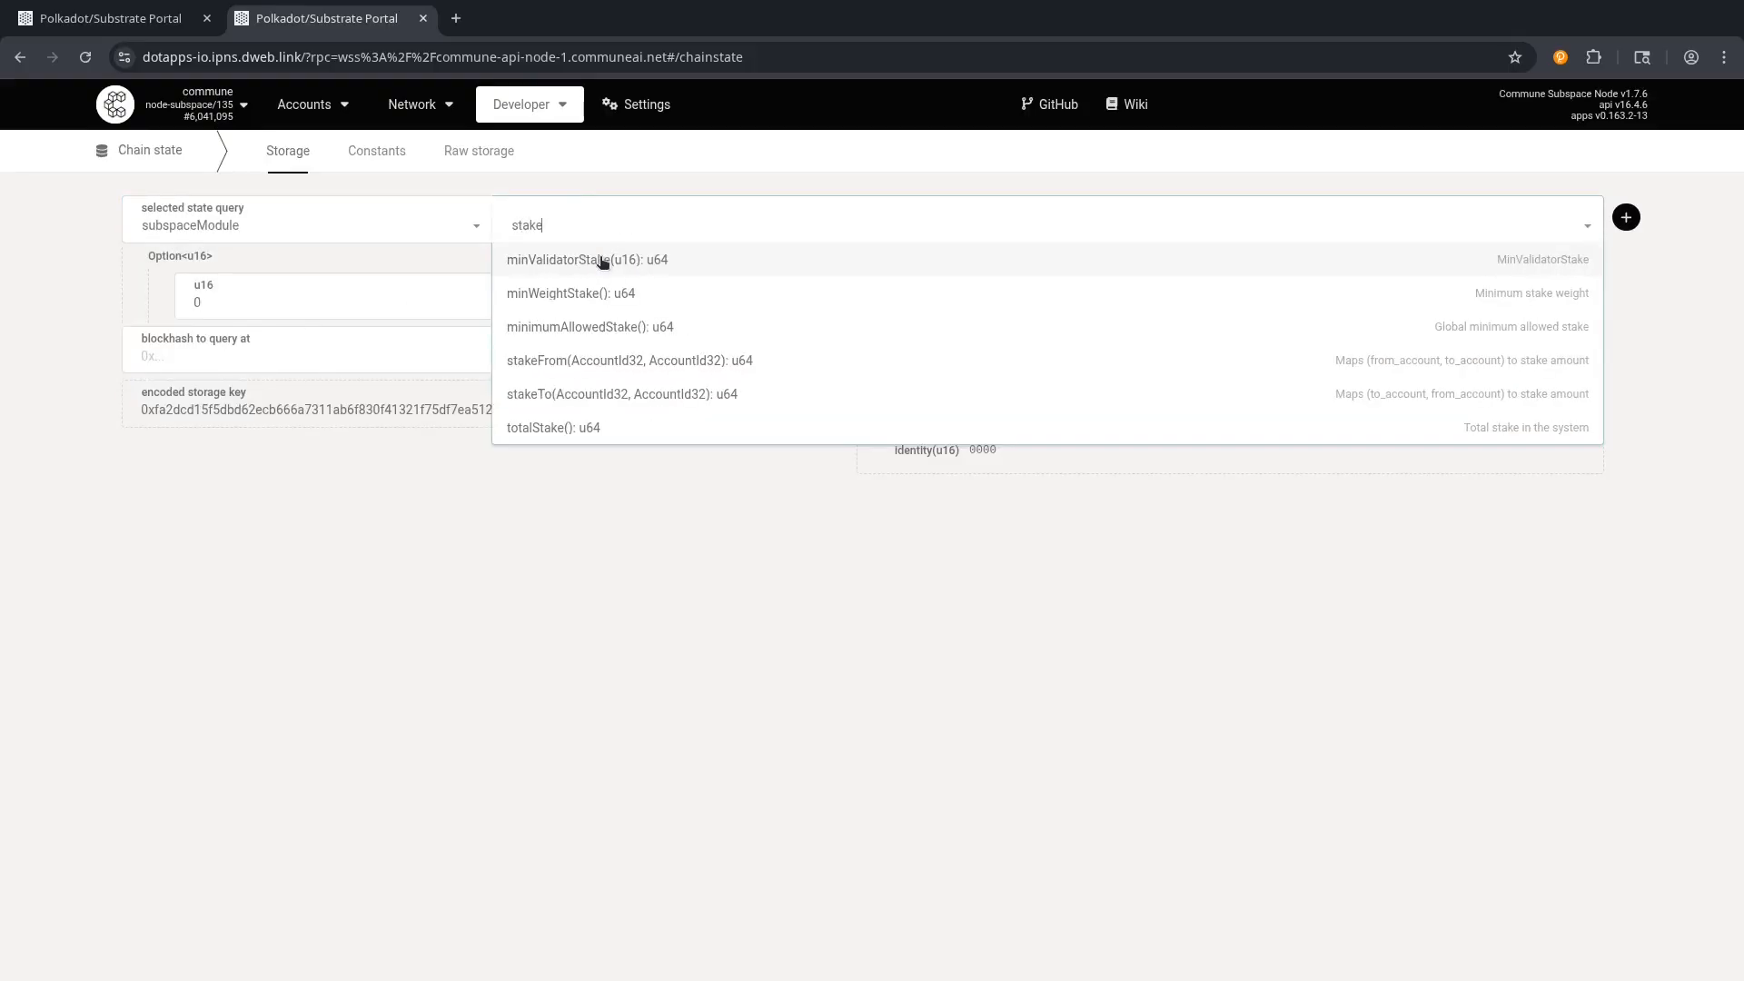
pyautogui.click(545, 393)
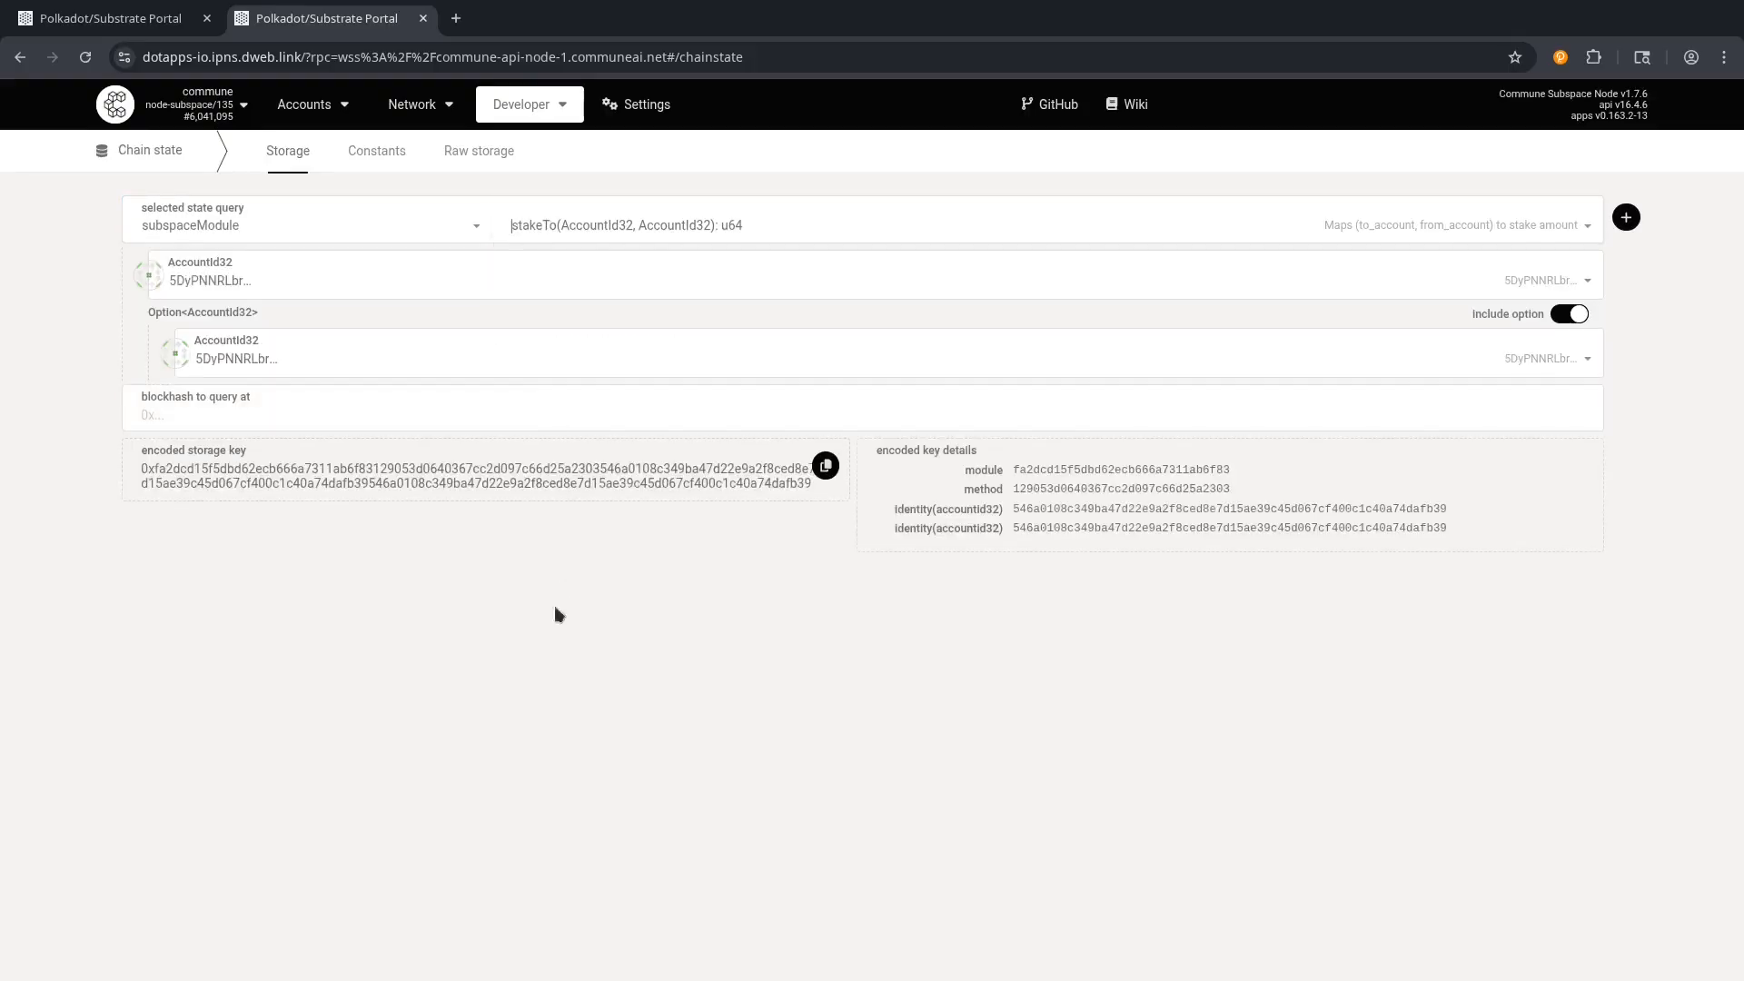
pyautogui.click(275, 277)
pyautogui.click(214, 420)
pyautogui.click(1568, 312)
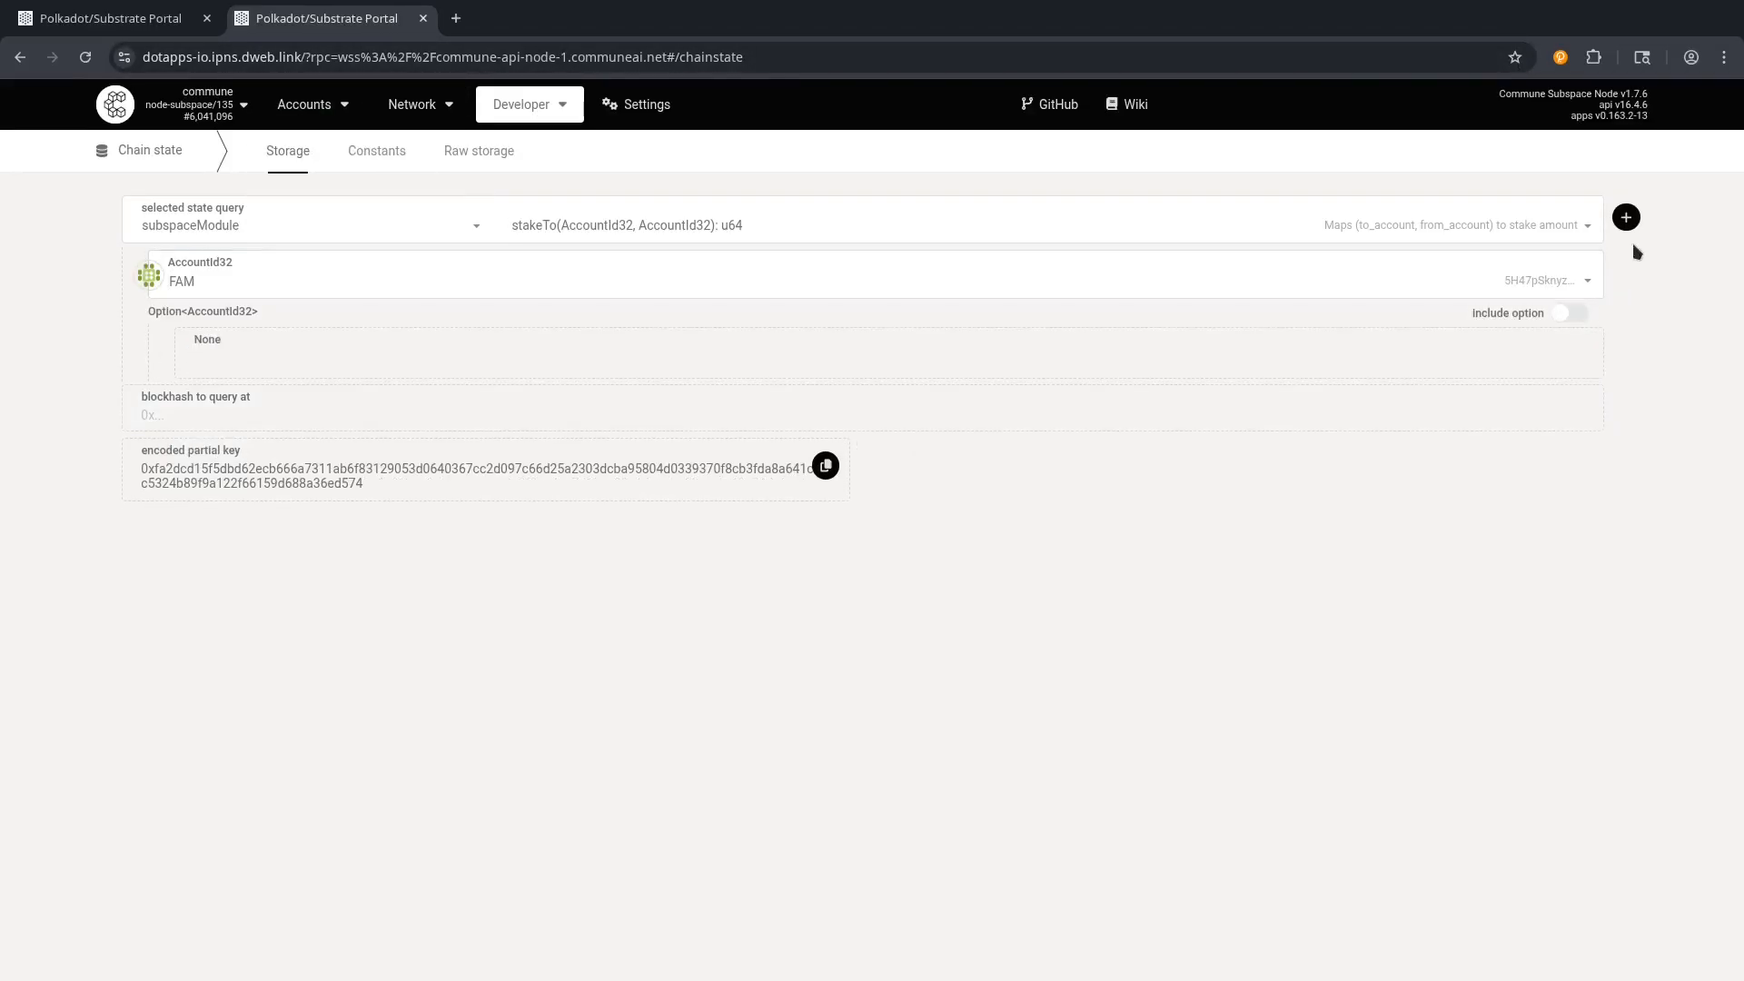
pyautogui.click(1626, 217)
pyautogui.moveTo(206, 681); pyautogui.dragTo(145, 580)
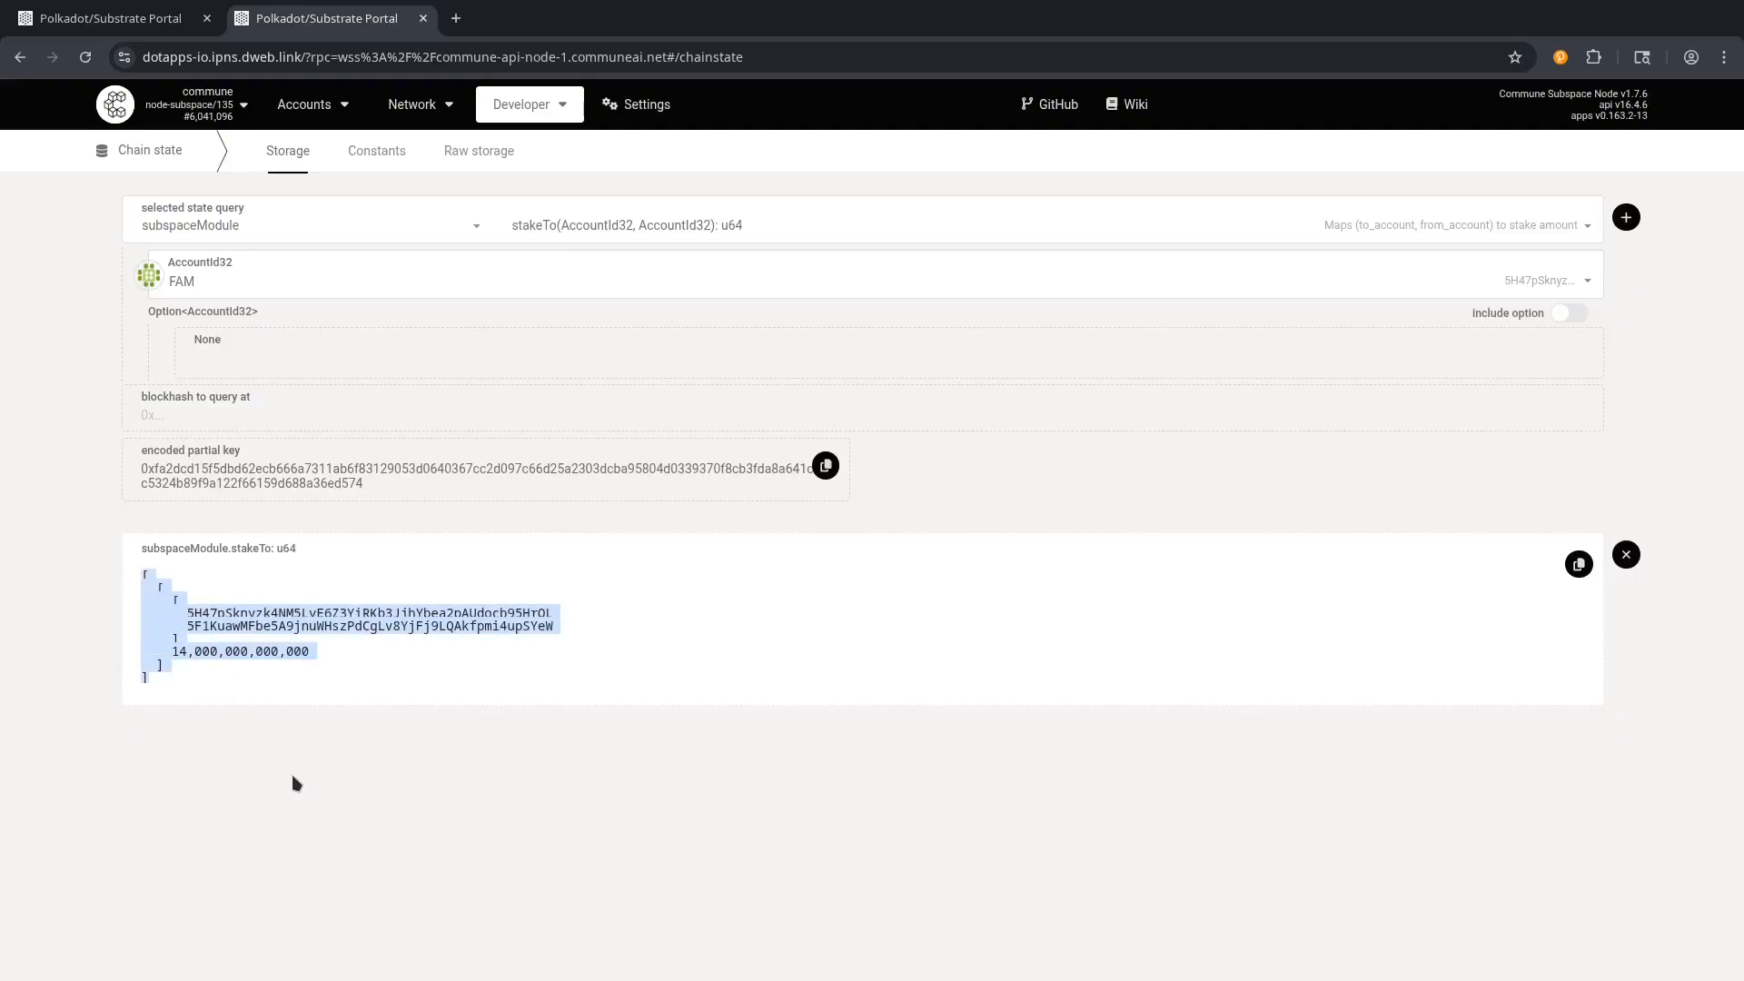
pyautogui.click(249, 747)
pyautogui.click(154, 4)
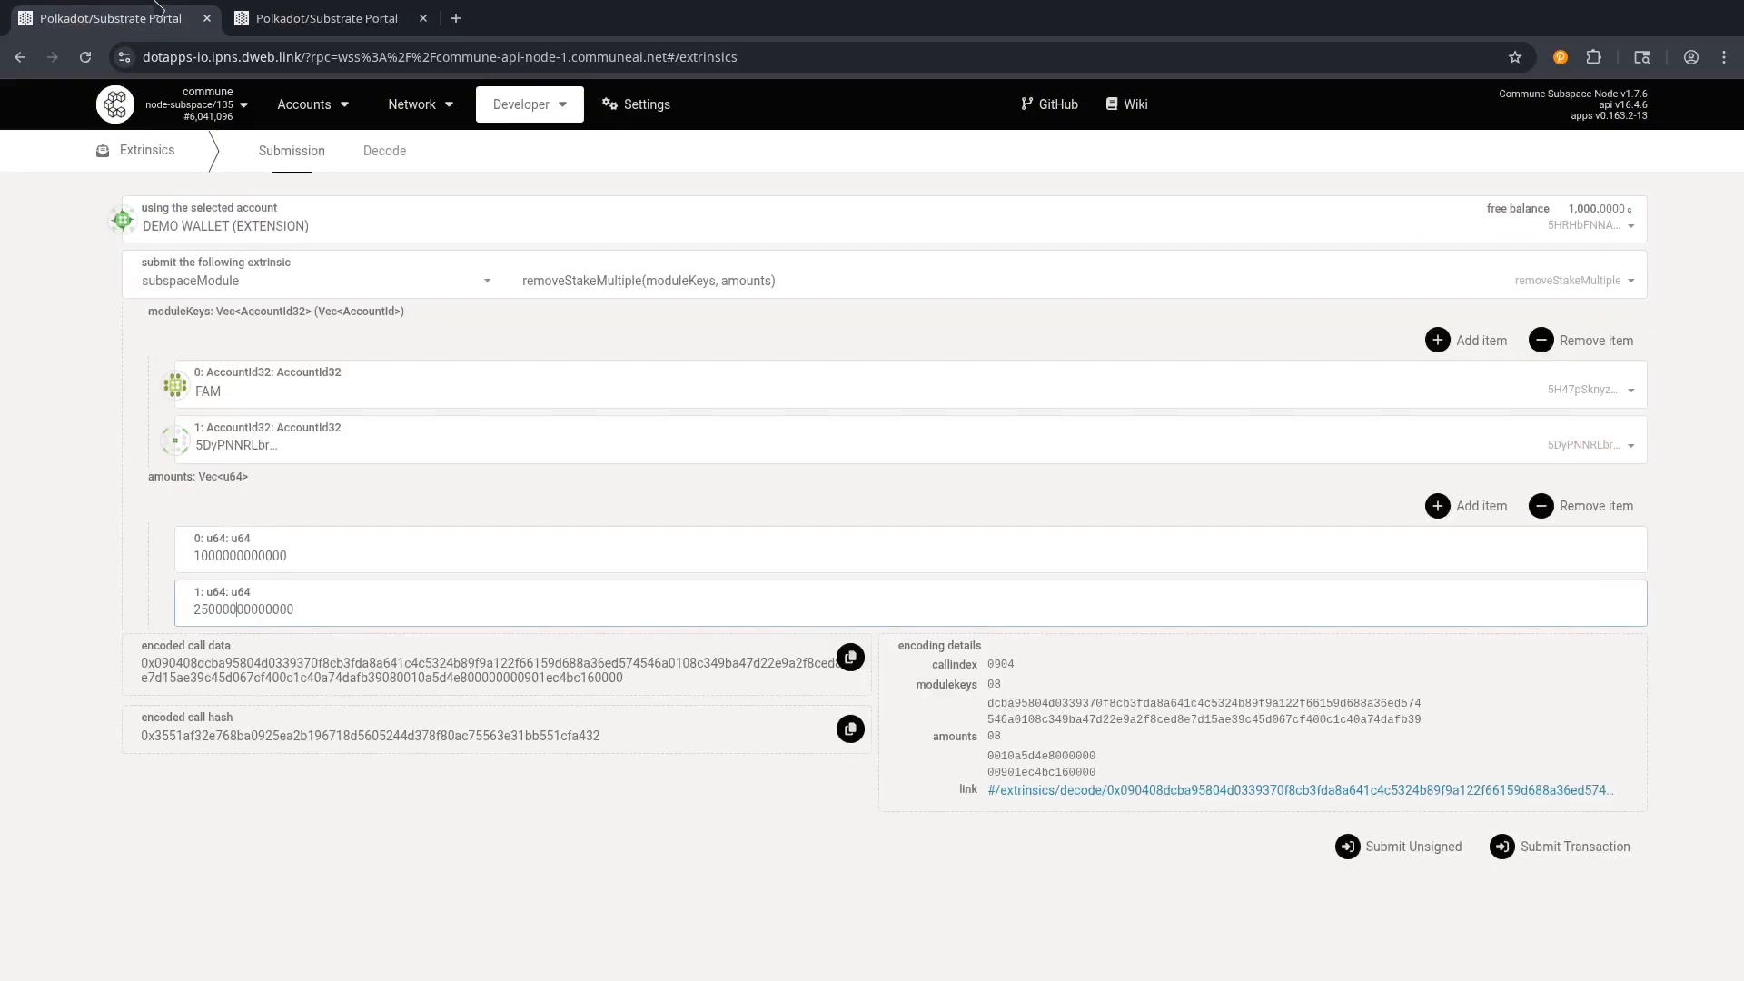
# Submit the removeStakeMultiple transaction, then close the authorization dialog without signing.
pyautogui.hotkey('ctrl', 'Tab')
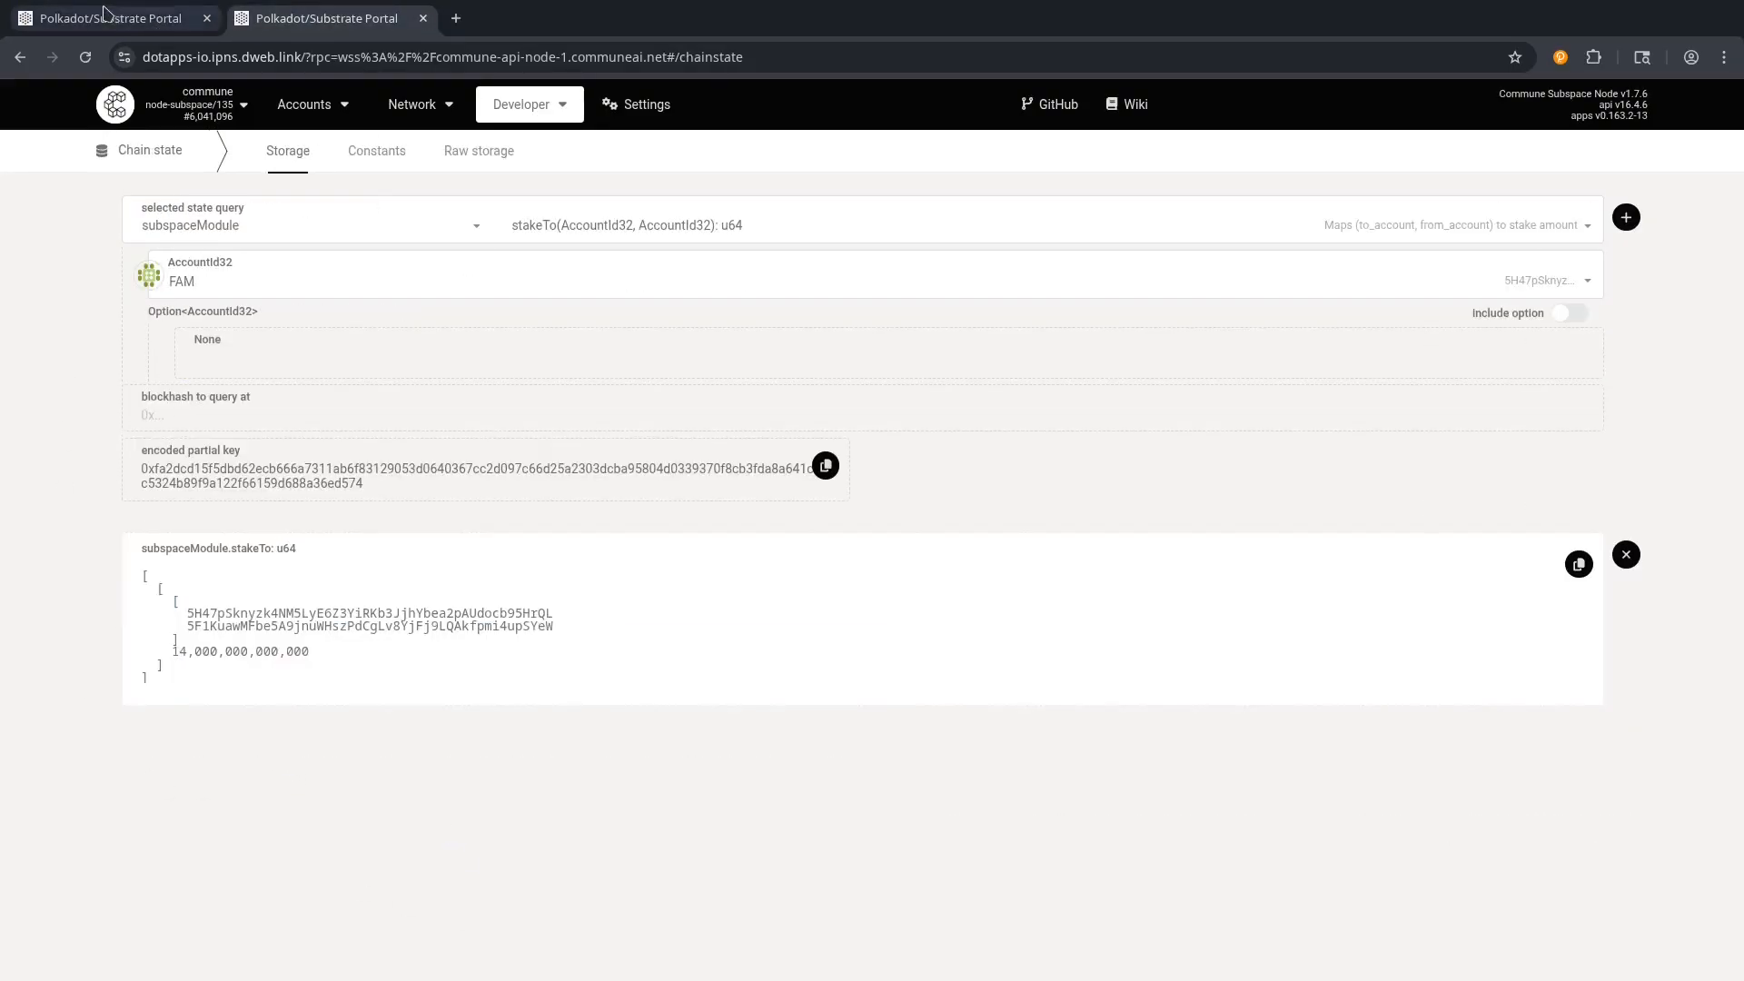
pyautogui.hotkey('ctrl', 'shift', 'Tab')
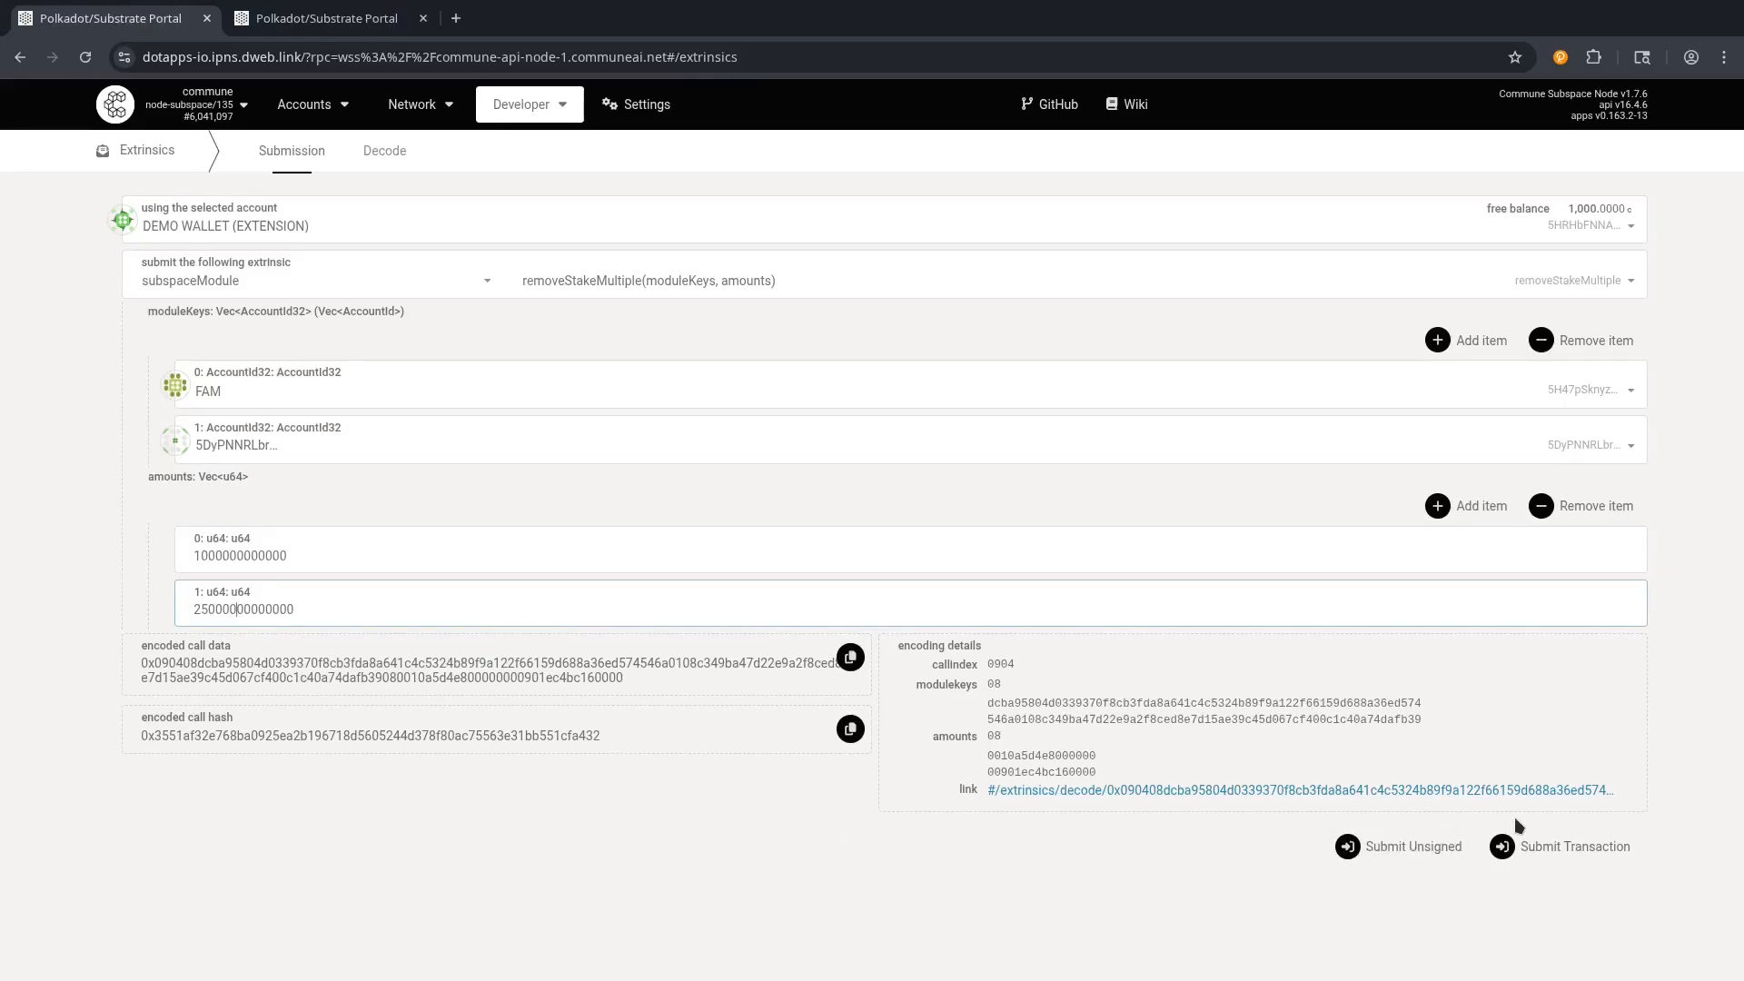
pyautogui.click(1553, 854)
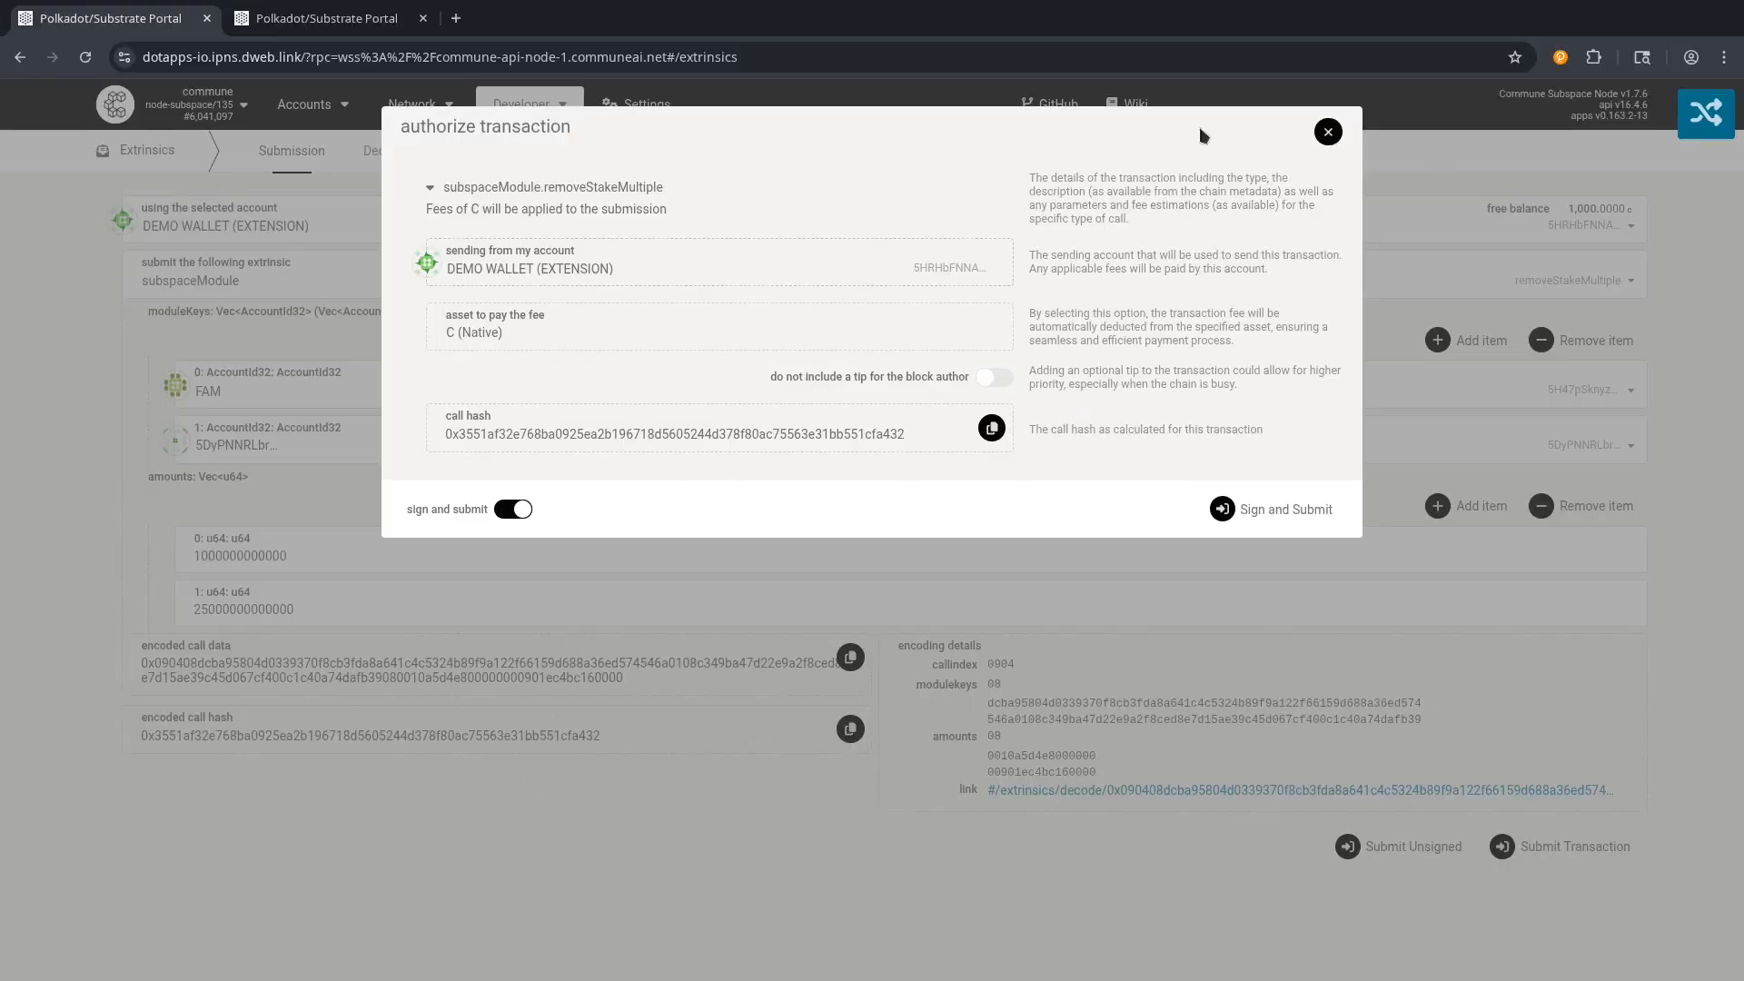
pyautogui.click(1327, 133)
# Change the extrinsic call to subspaceModule addStakeMultiple.
pyautogui.click(684, 271)
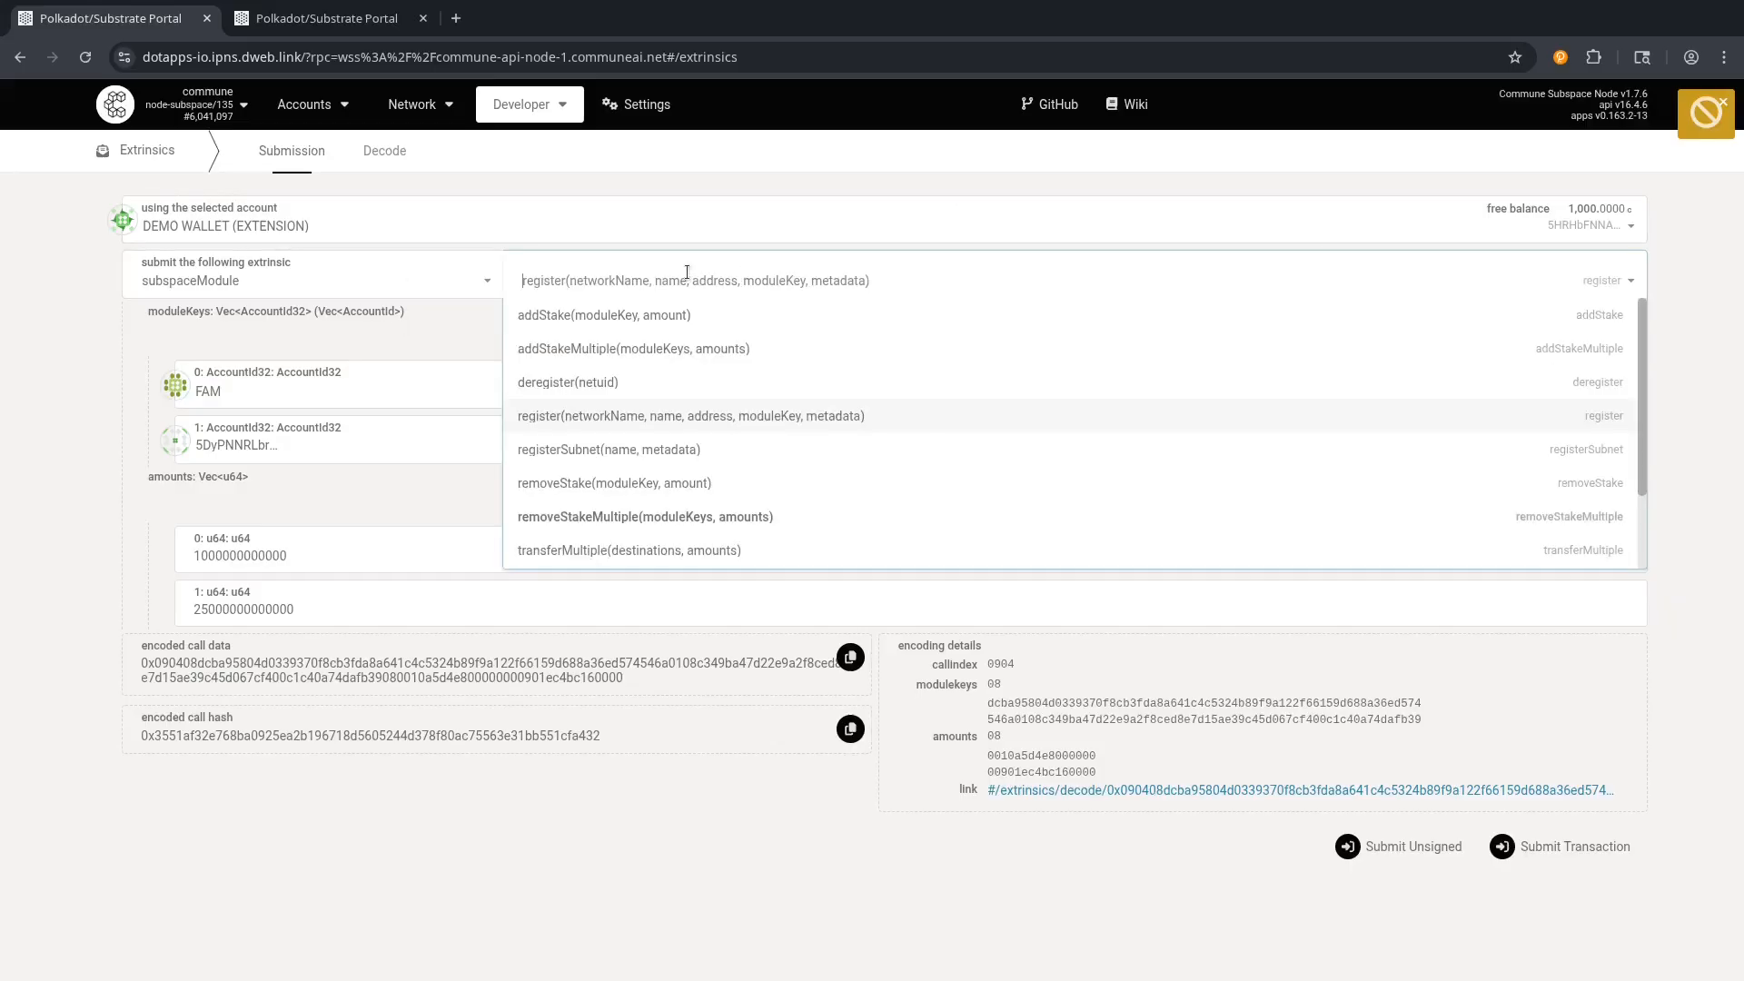
pyautogui.write('stake')
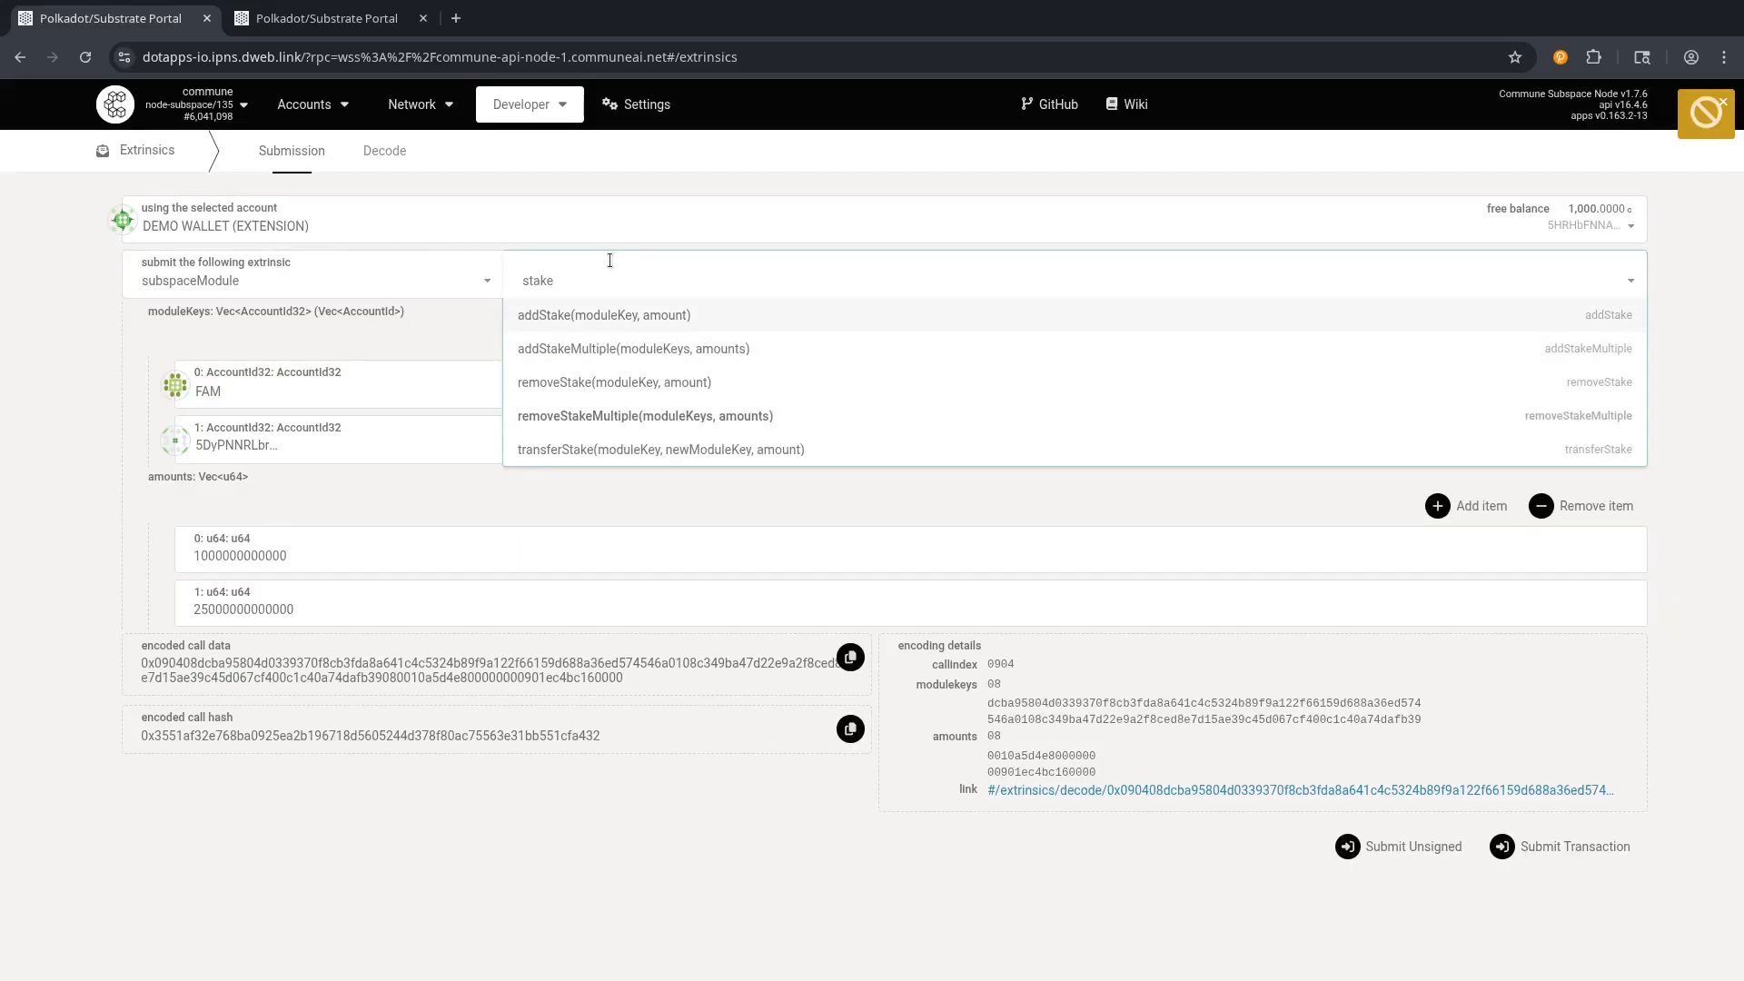
pyautogui.click(592, 315)
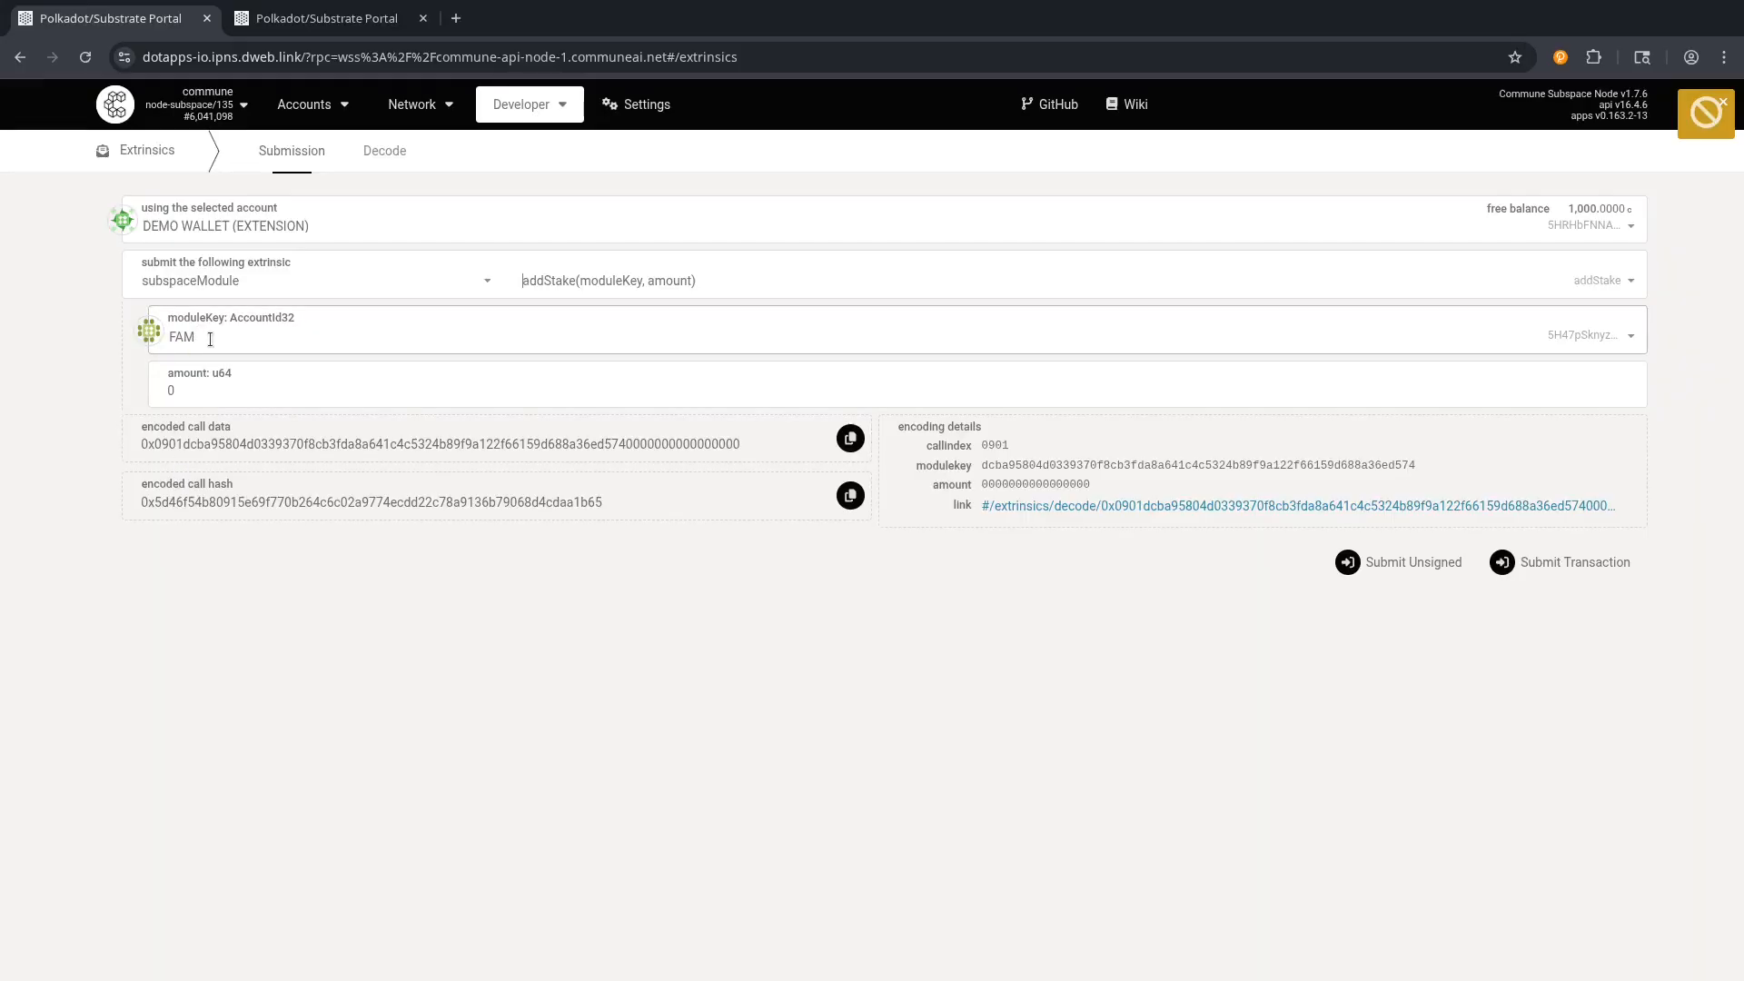
pyautogui.click(624, 289)
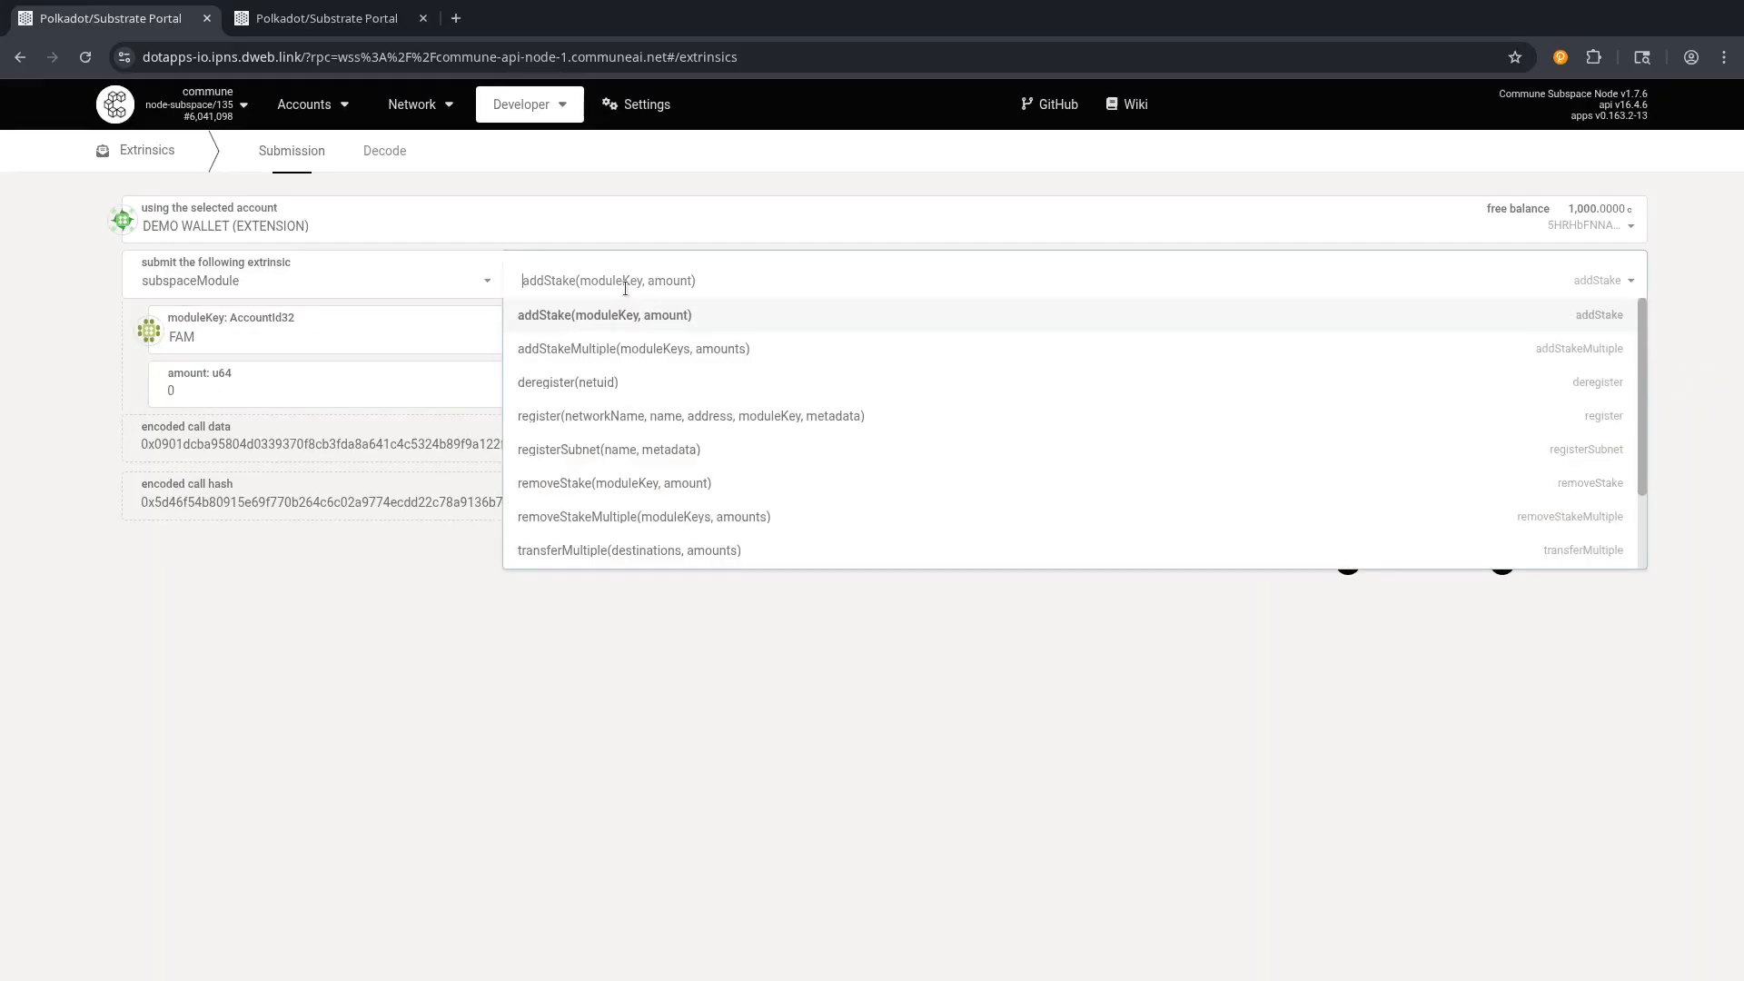
pyautogui.click(595, 363)
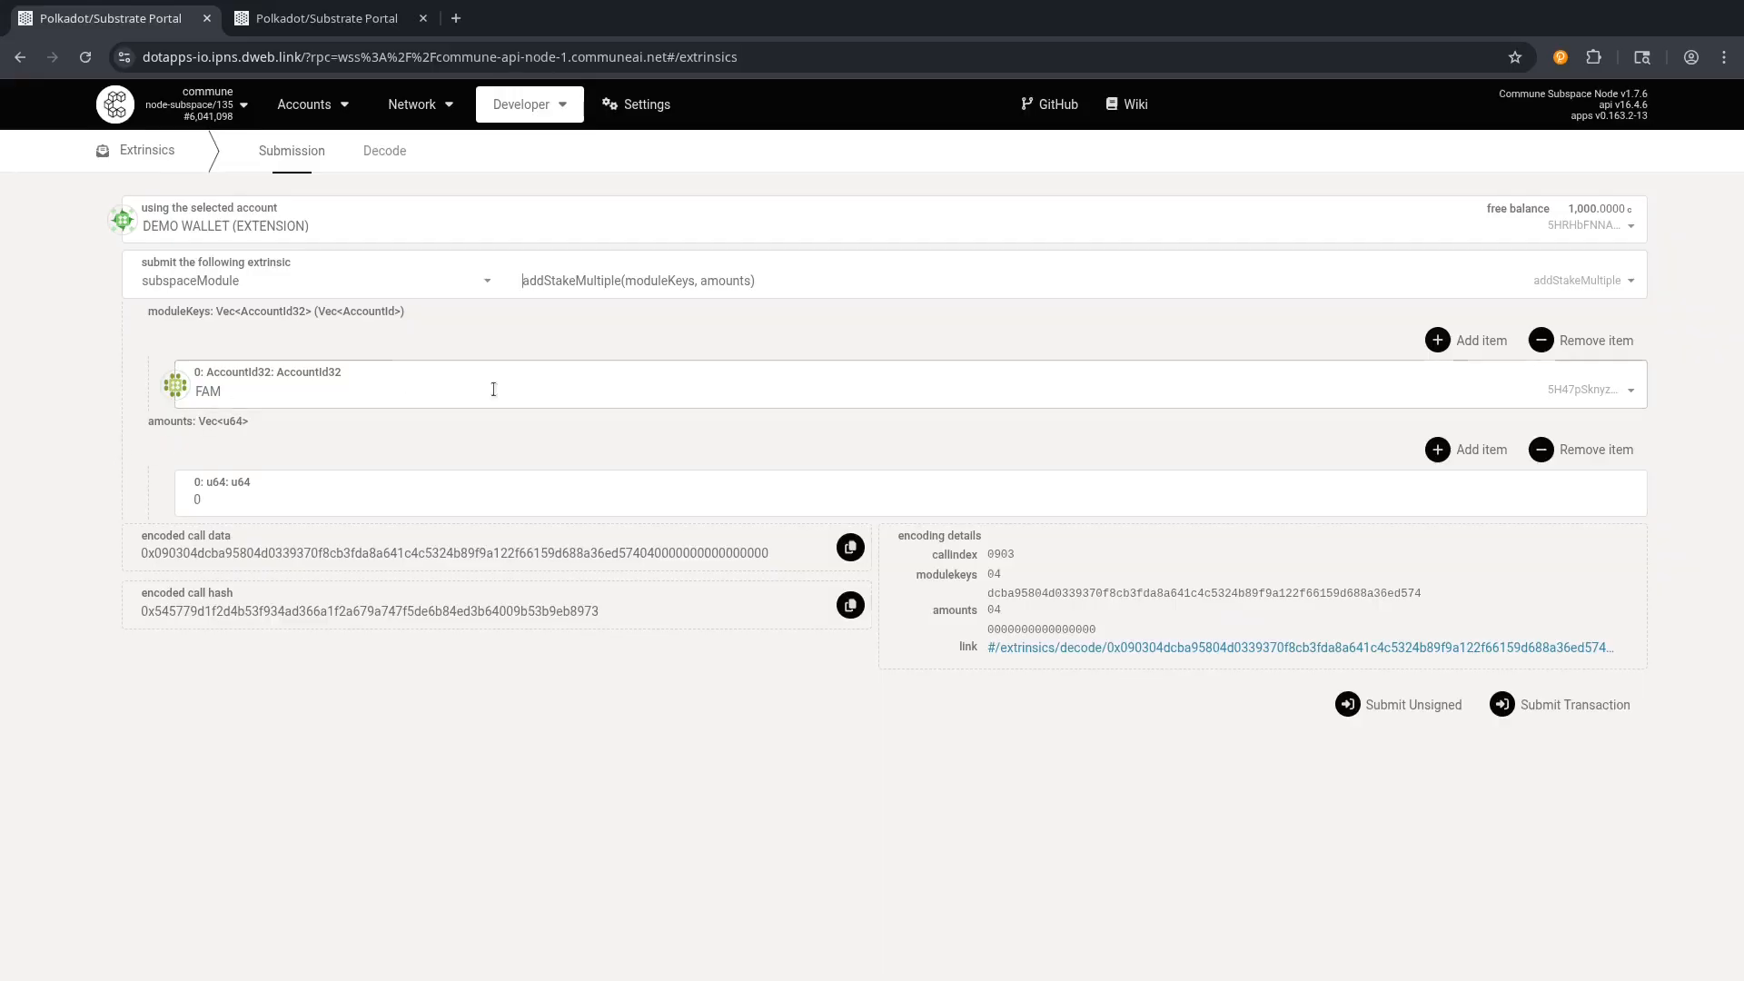
# Add two more moduleKeys and amounts entries, giving three FAM keys with zero amounts.
pyautogui.click(1475, 340)
pyautogui.click(1473, 505)
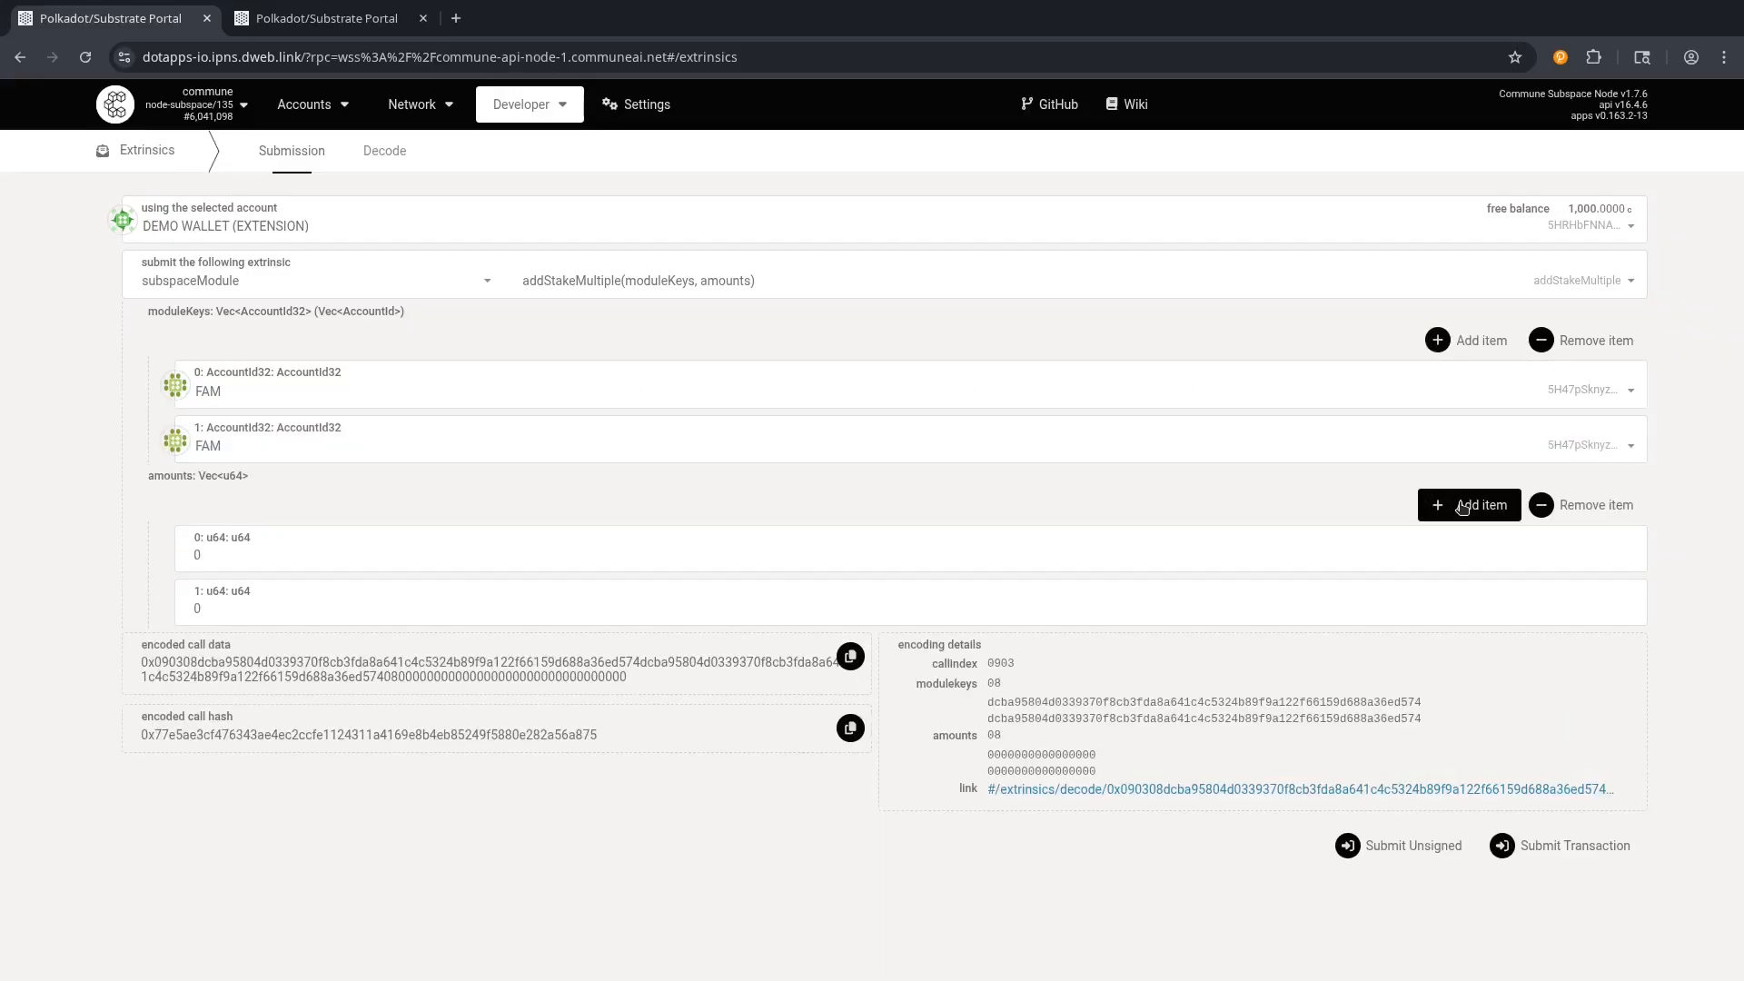
pyautogui.click(1478, 339)
pyautogui.click(1474, 558)
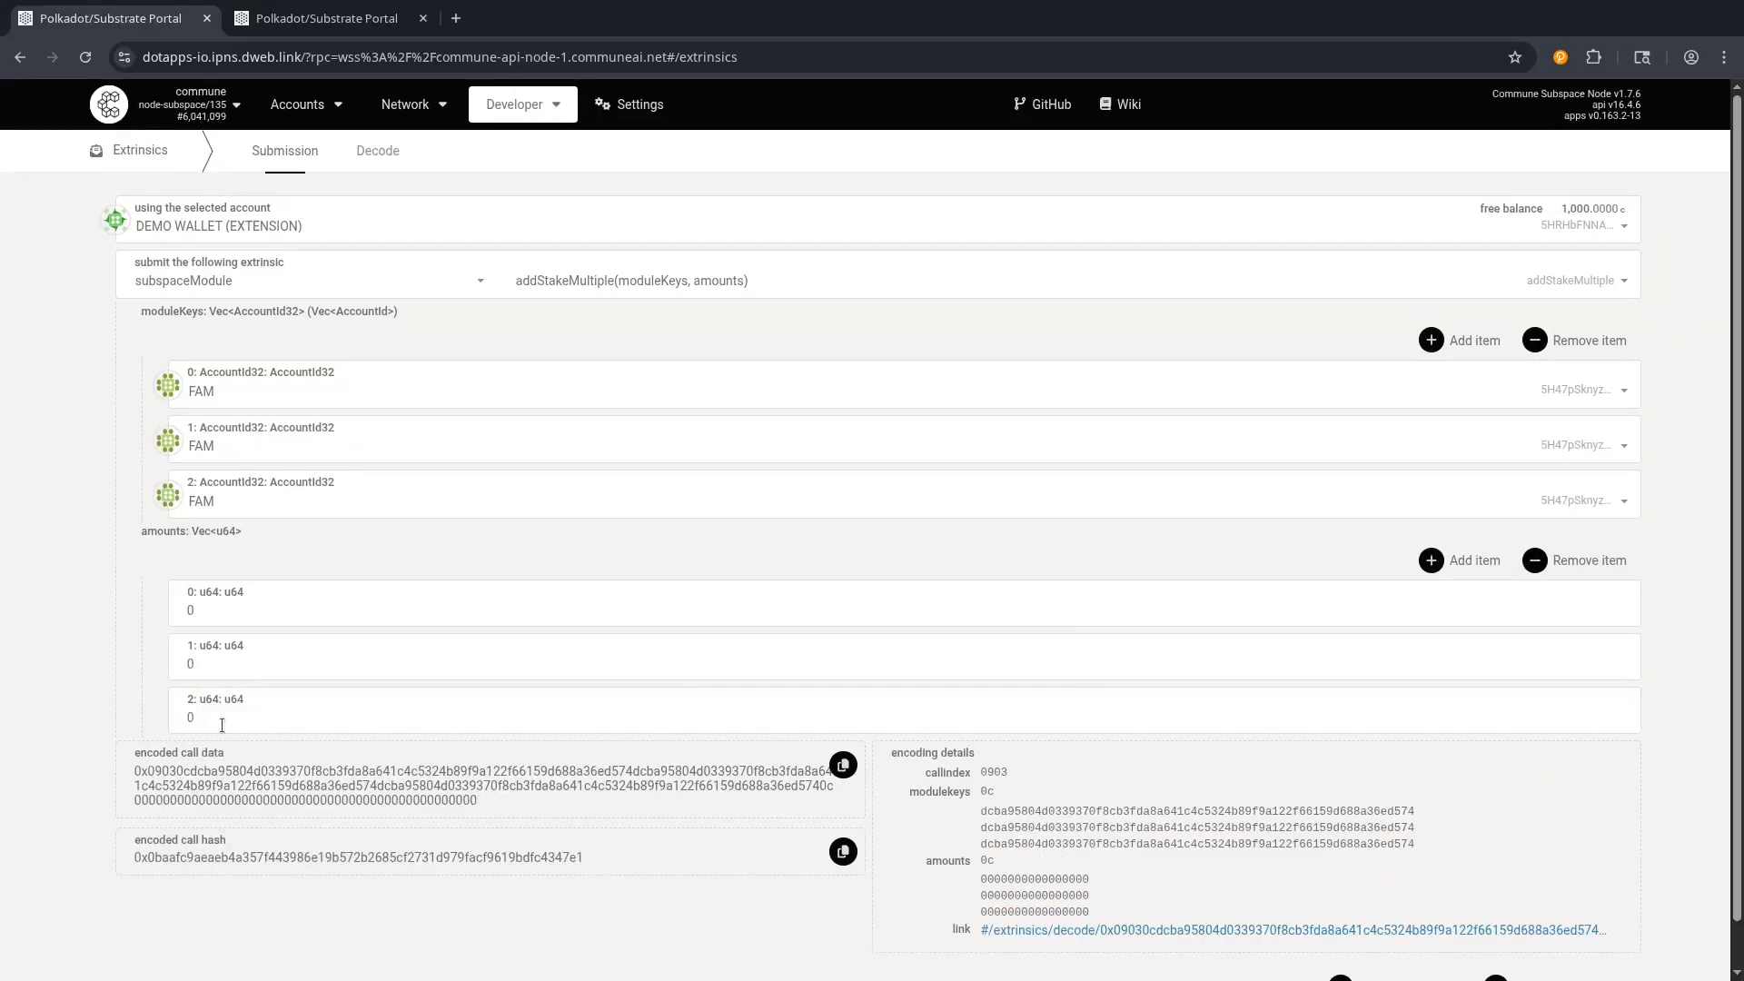
pyautogui.click(218, 663)
pyautogui.click(252, 451)
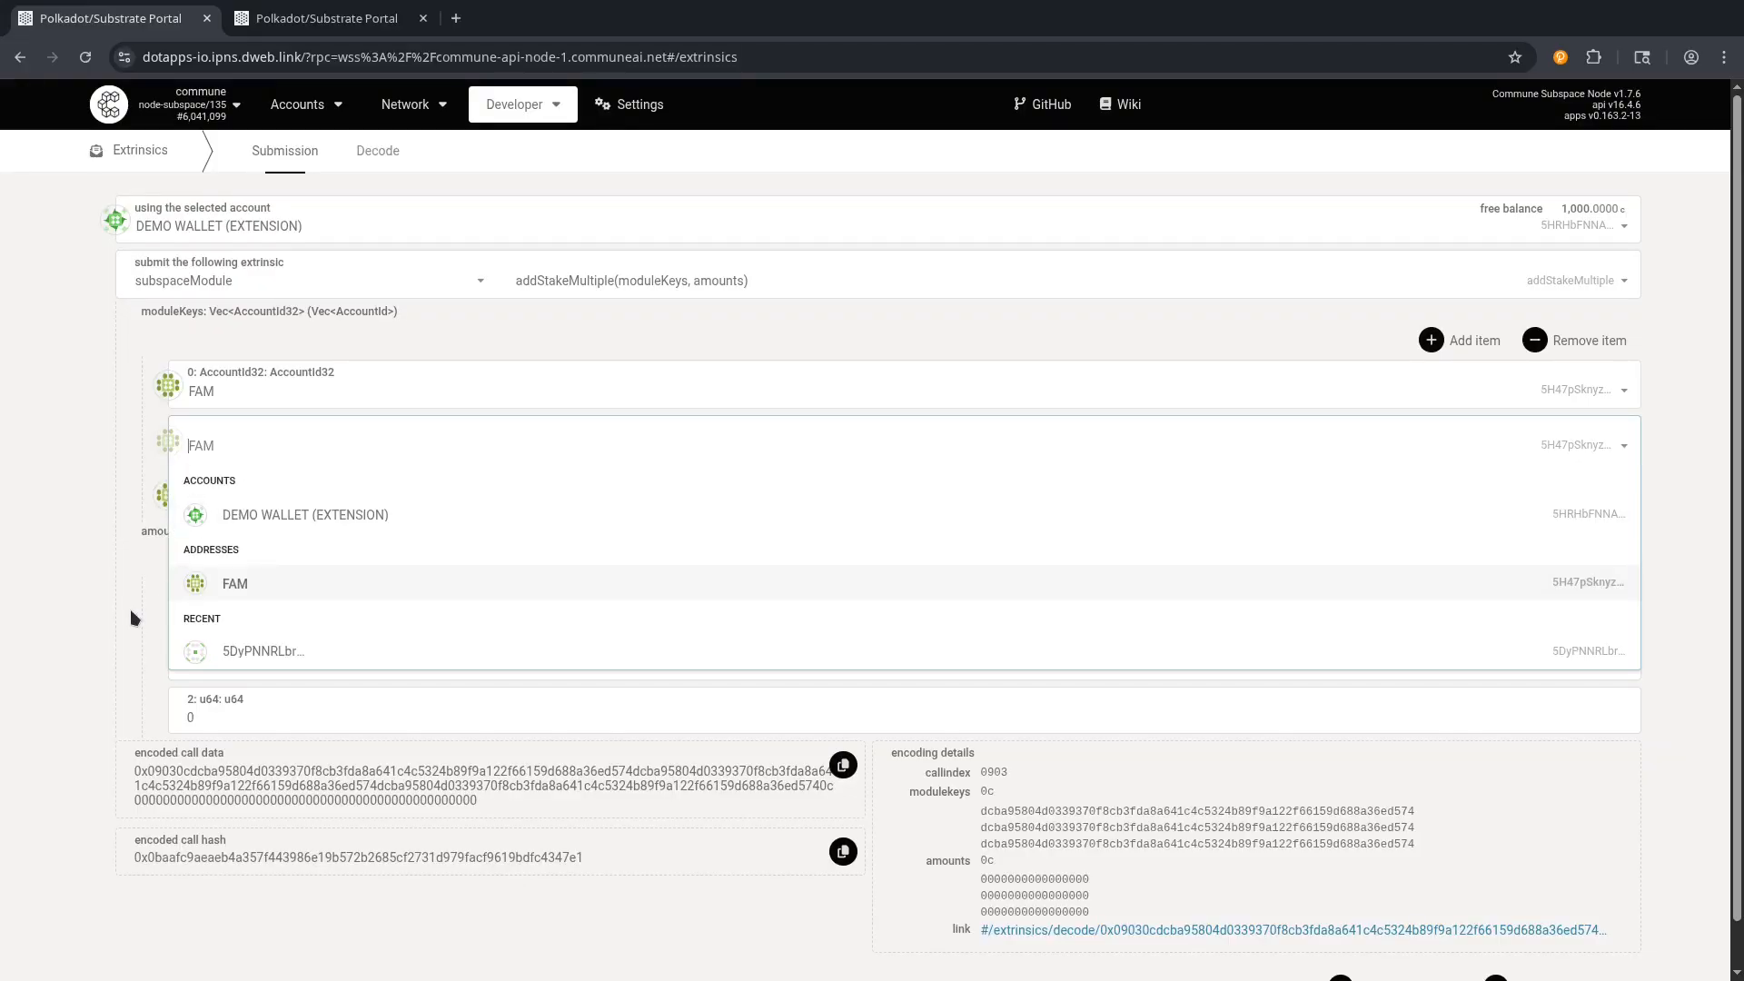
pyautogui.click(138, 641)
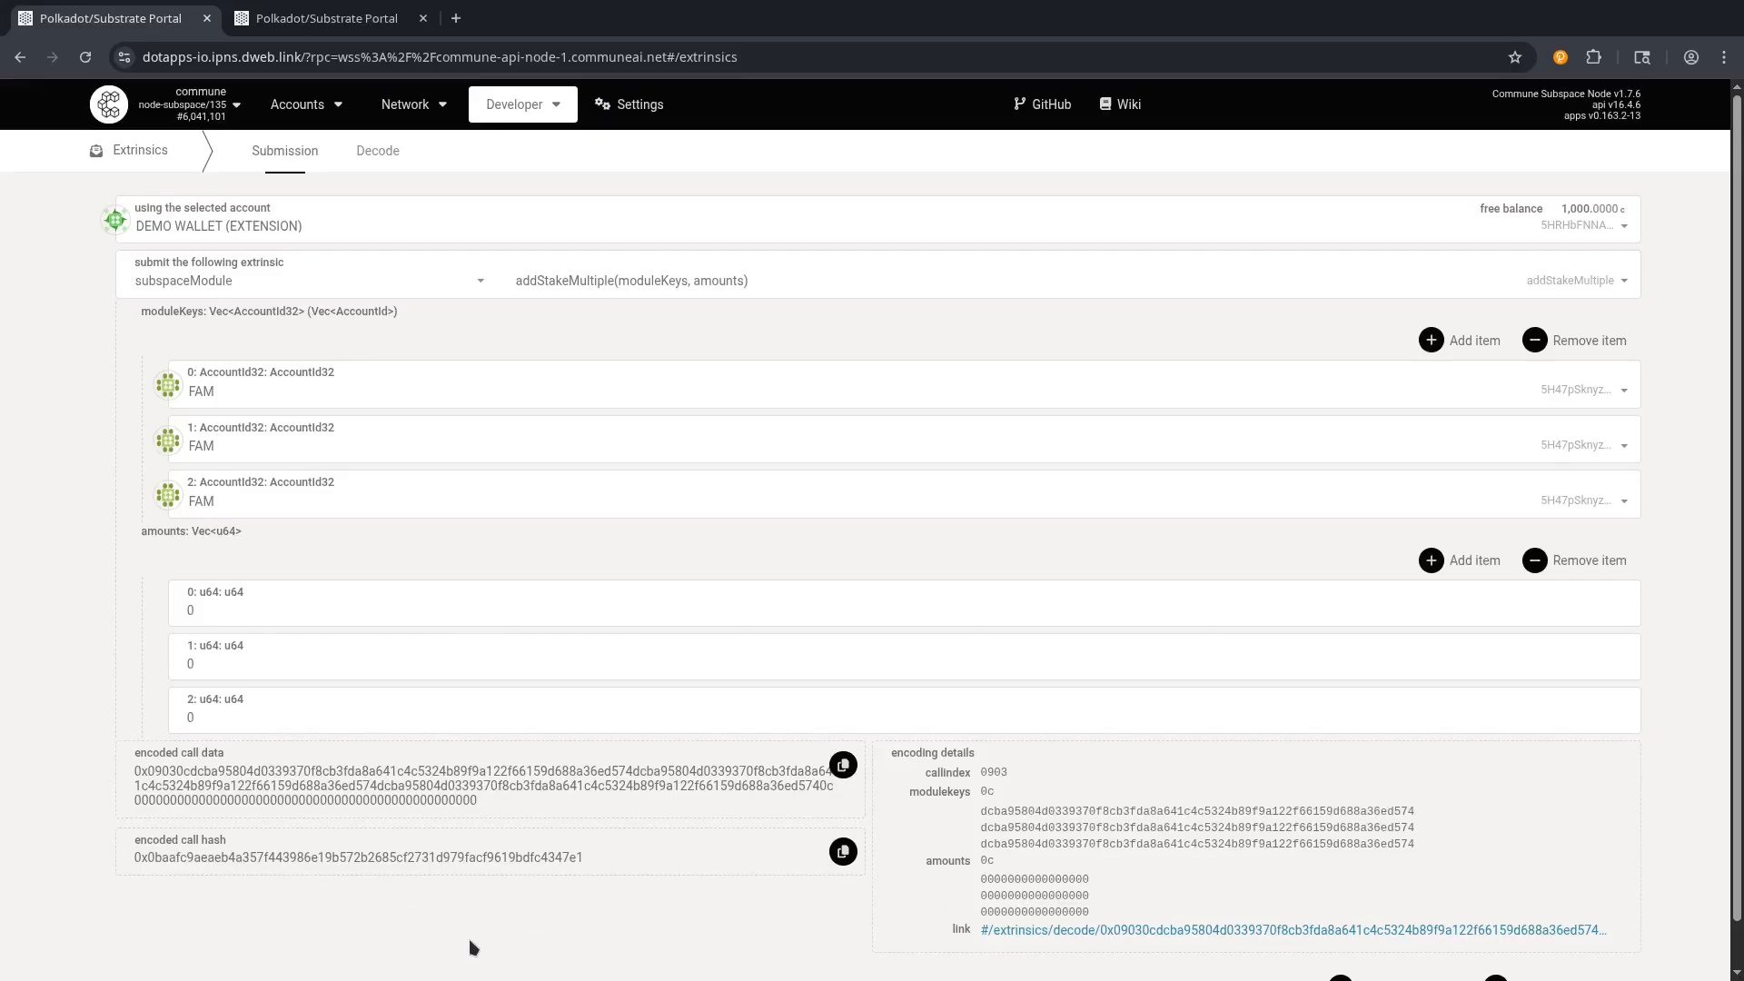
# Go to the Accounts > My accounts page.
pyautogui.scroll(-1, 750, 919)
pyautogui.scroll(1, 717, 913)
pyautogui.moveTo(304, 103)
pyautogui.click(309, 137)
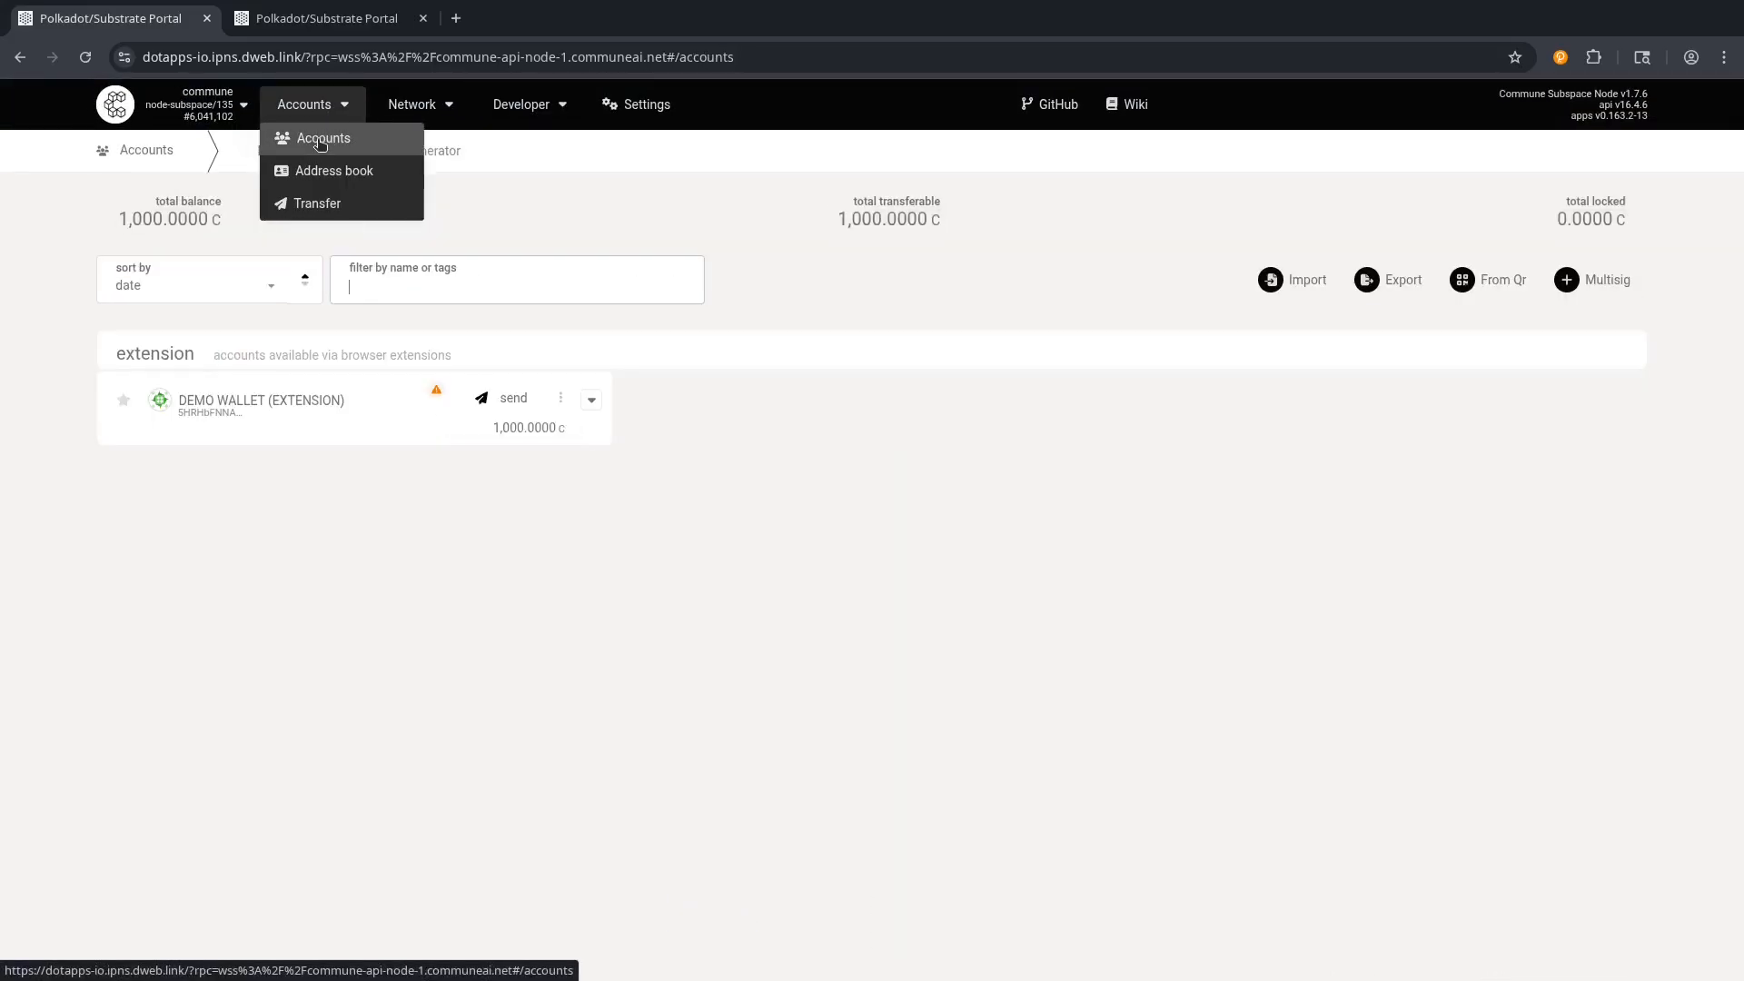